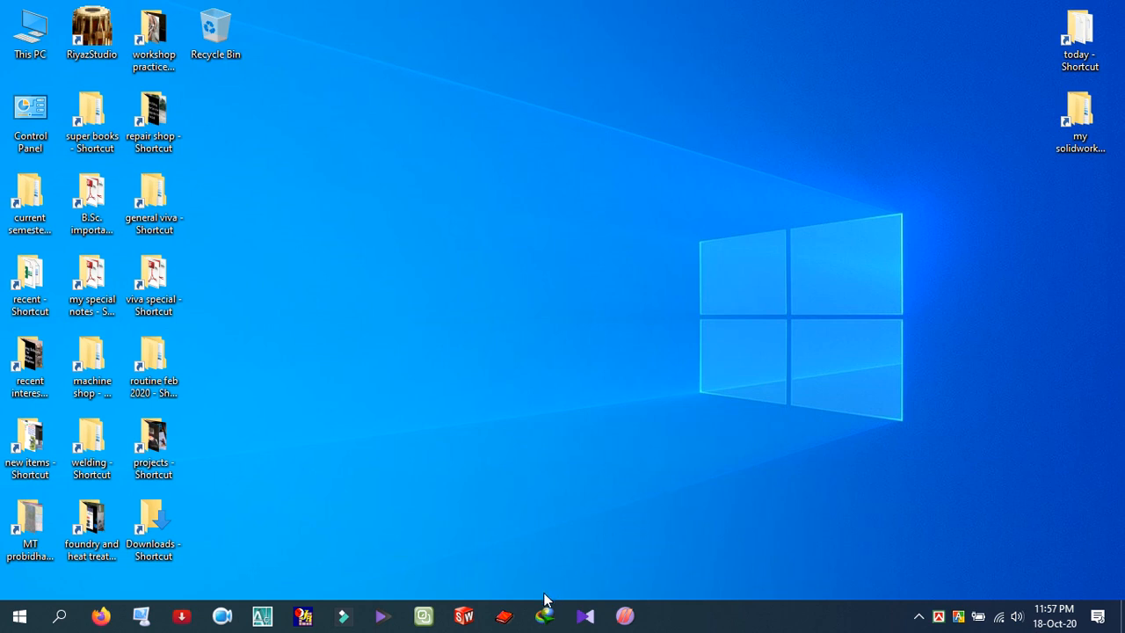
Open SolidWorks and create a new part document with its units set to IPS (inch, pound, second).
left_click(466, 615)
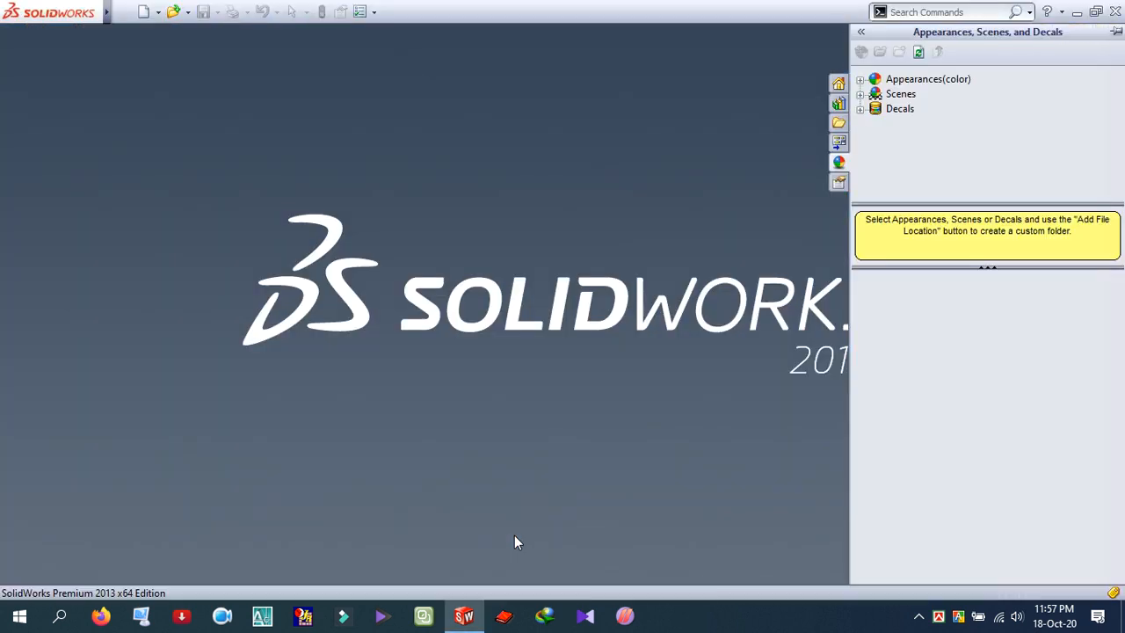
left_click(540, 461)
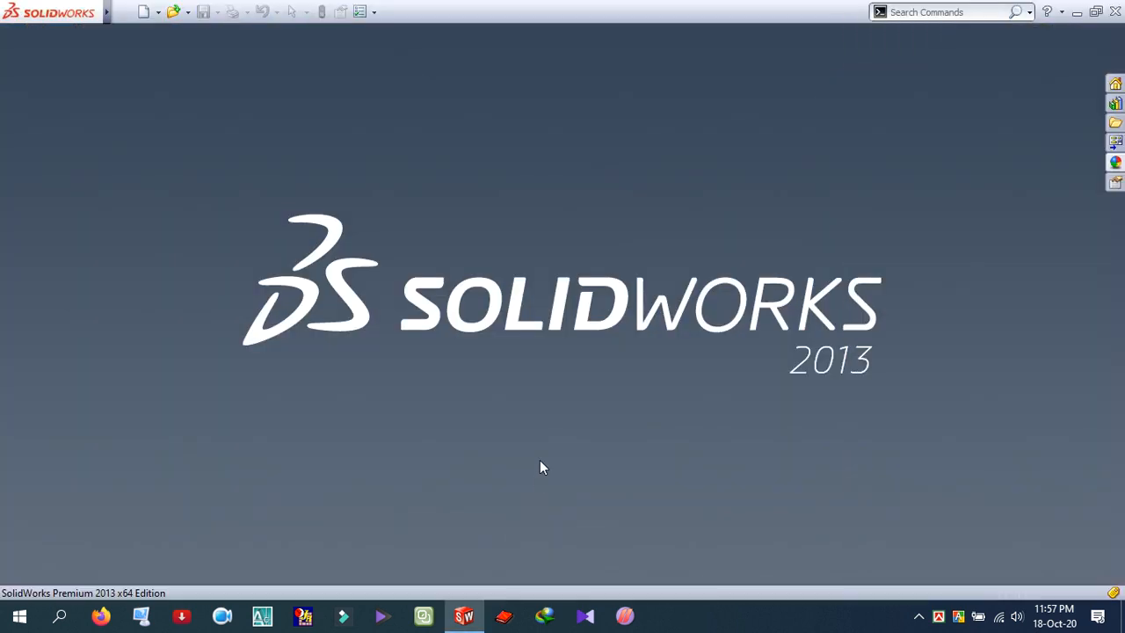
left_click(142, 16)
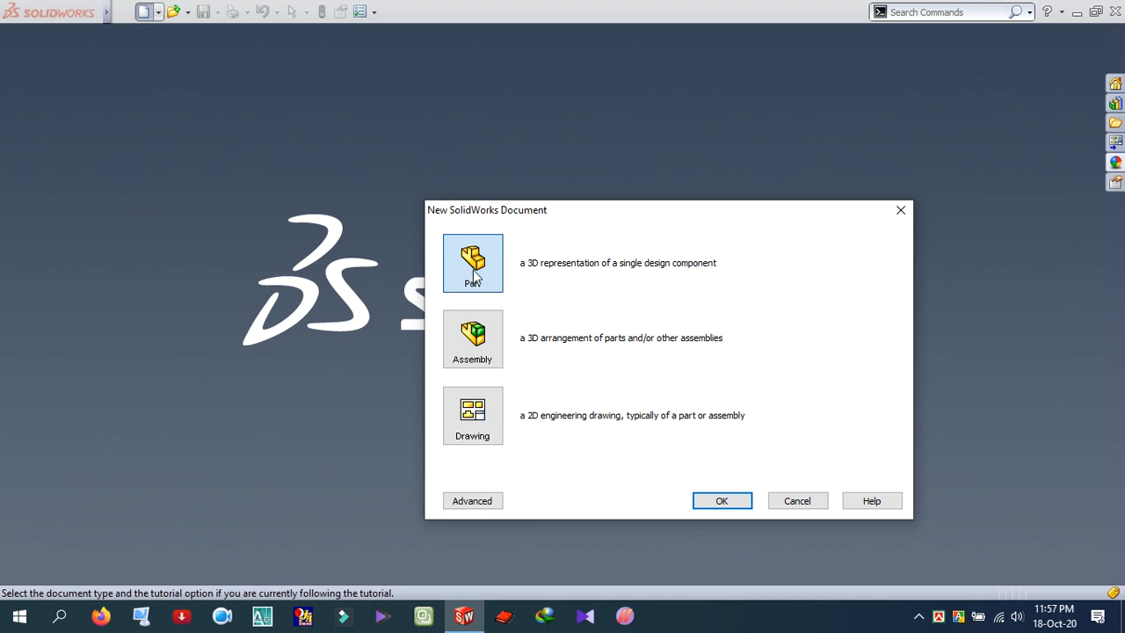
left_click(714, 497)
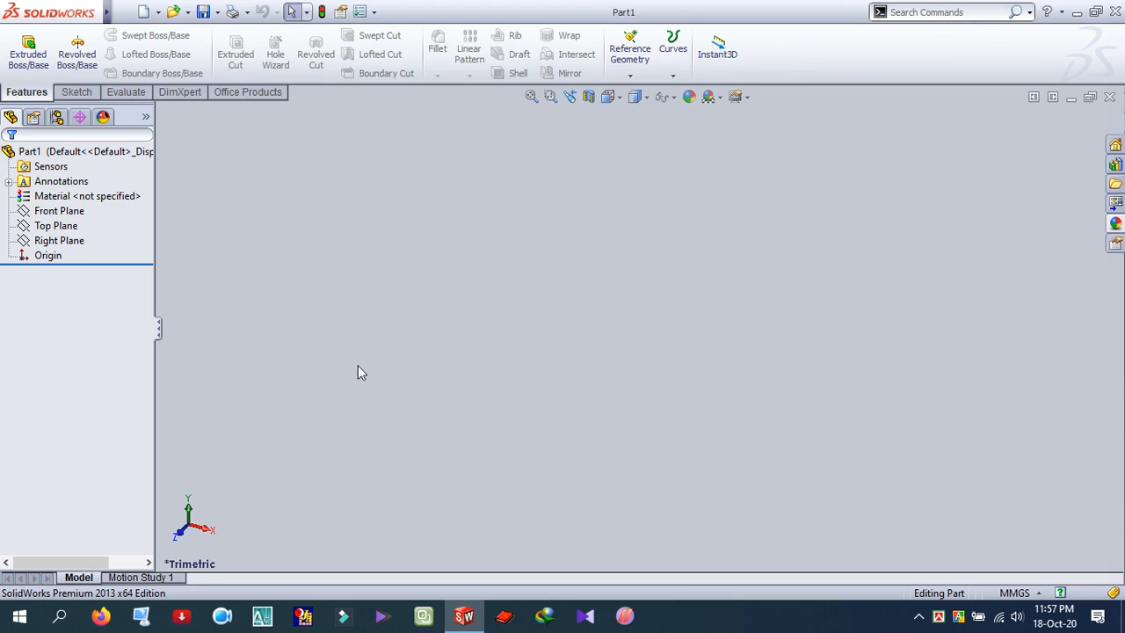
left_click(1015, 593)
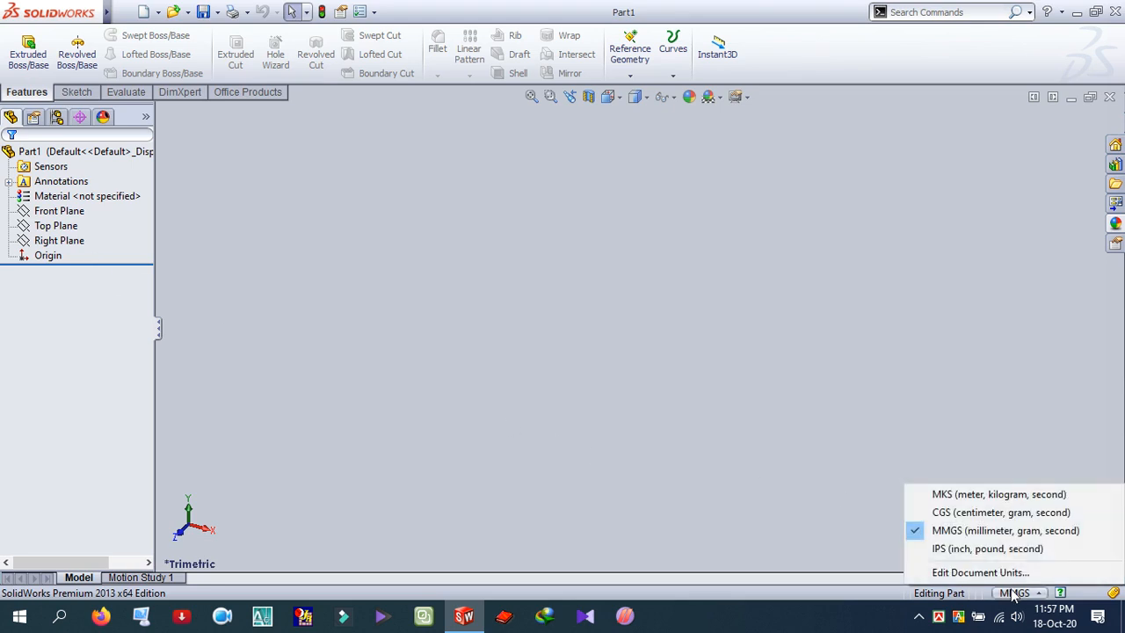
left_click(958, 552)
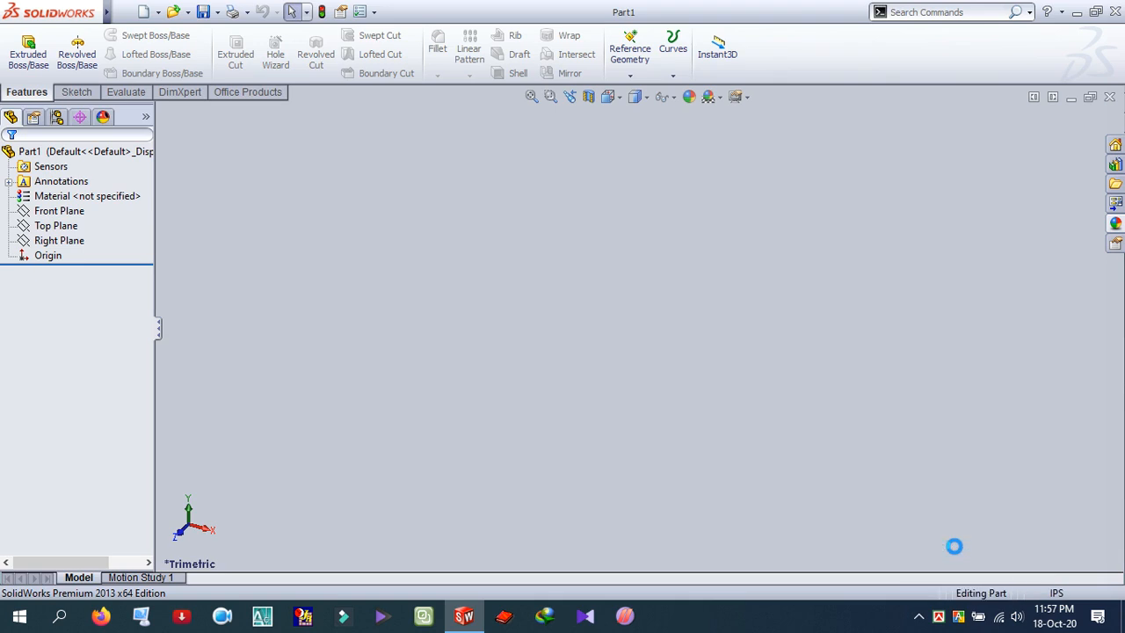
Sketch a center rectangle about 6.11 by 5.02 in on the Top Plane, centered on the origin.
left_click(60, 228)
left_click(69, 200)
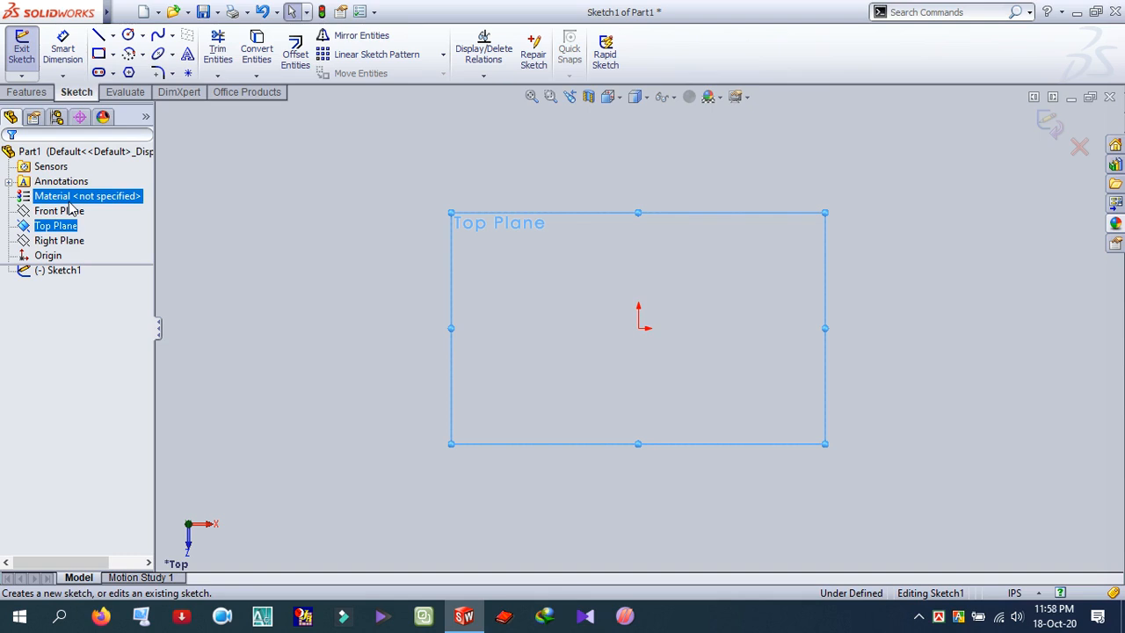
left_click(99, 55)
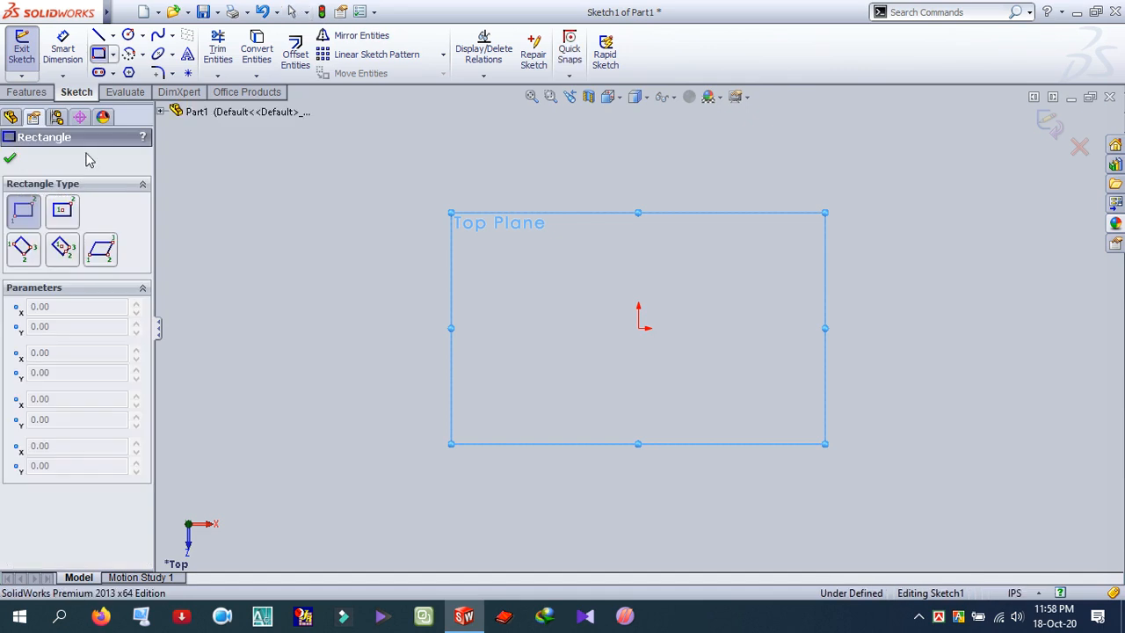
left_click(63, 210)
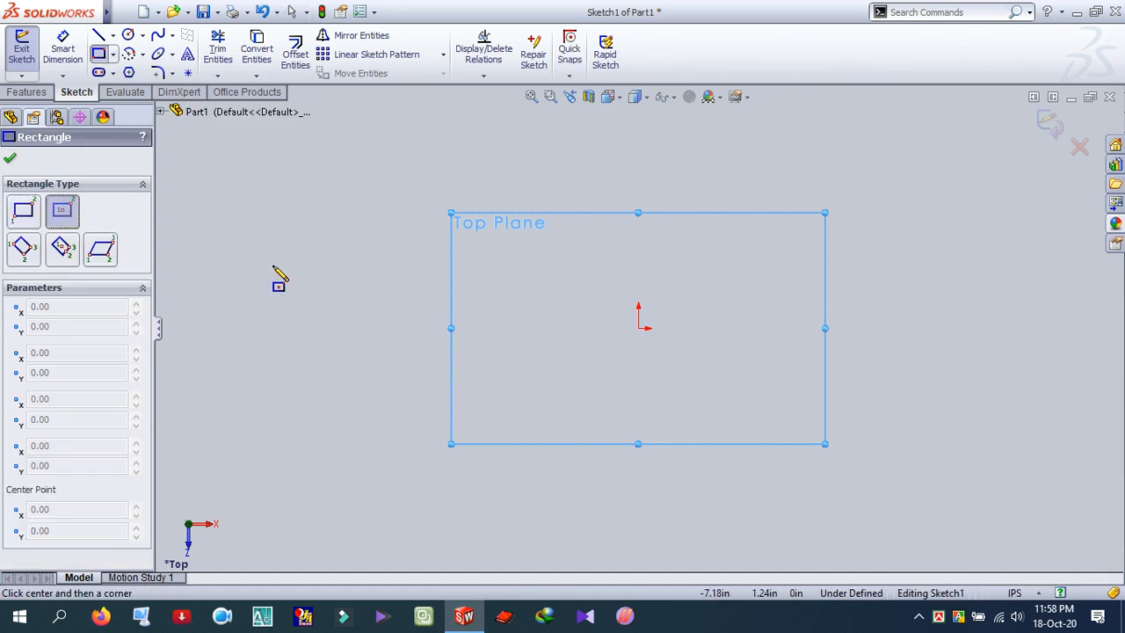
left_click(639, 328)
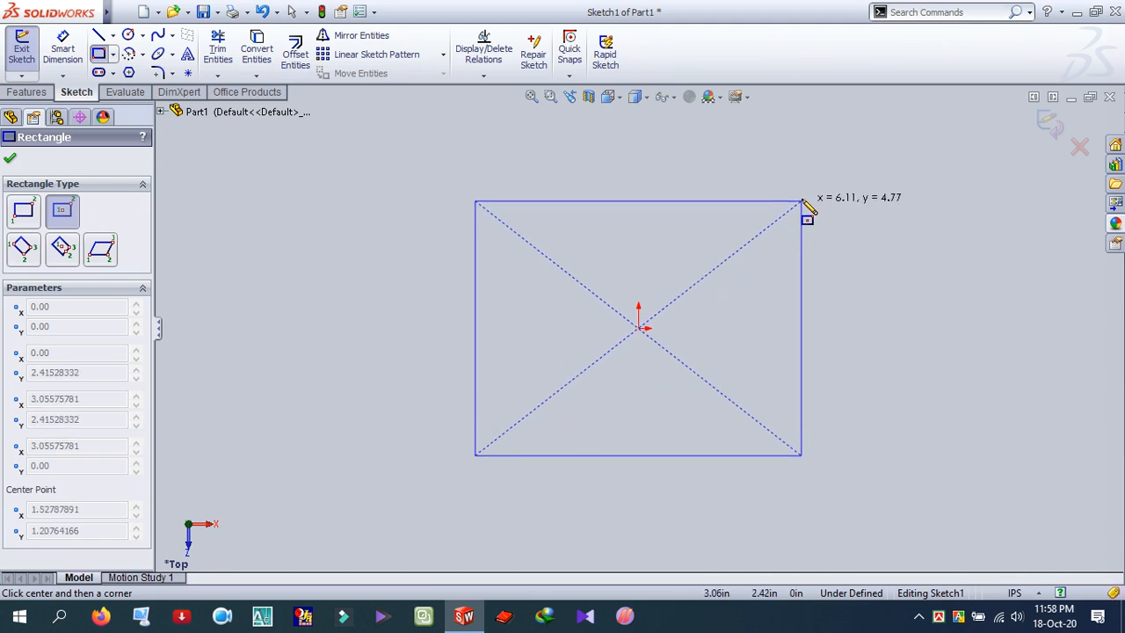
left_click(802, 195)
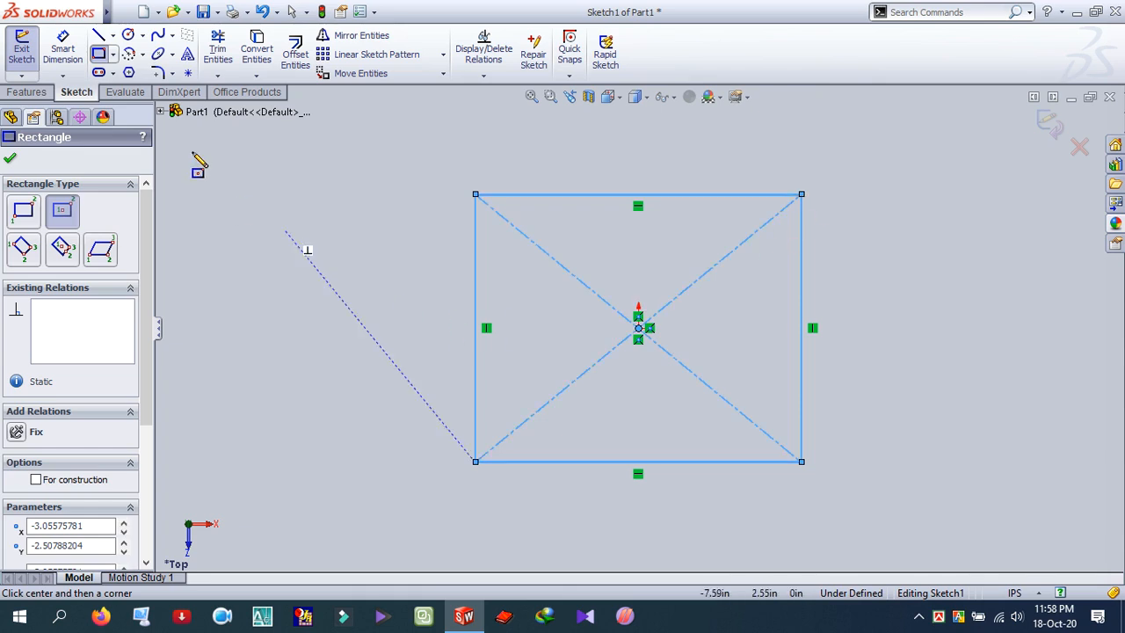
Dimension the rectangle's upper horizontal edge and set its length to 3.5 in.
left_click(75, 58)
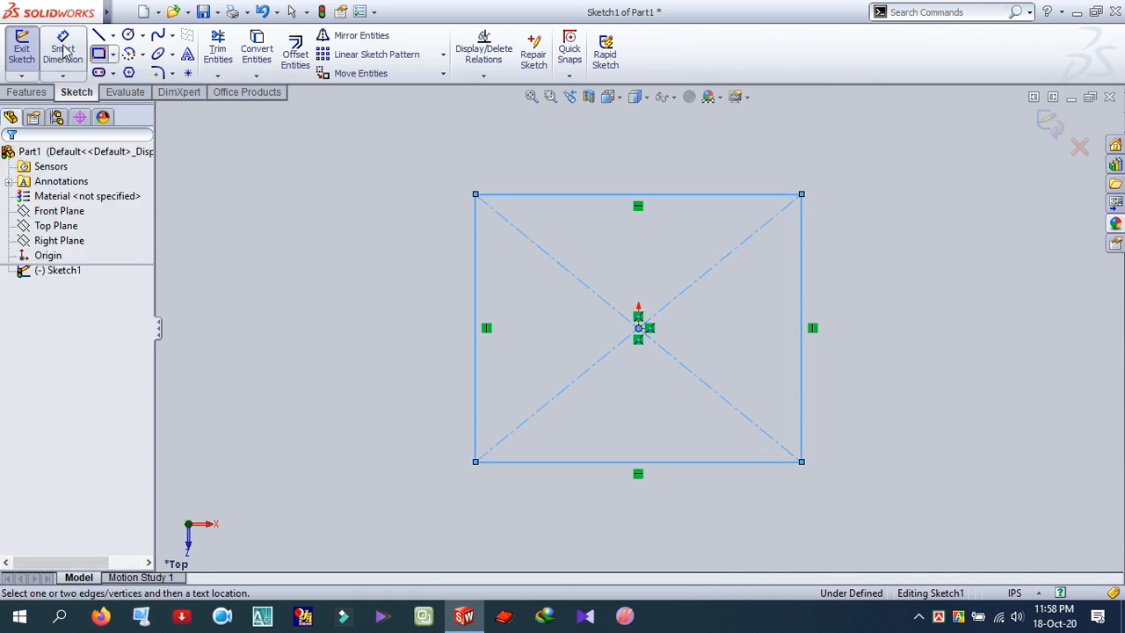
left_click(715, 194)
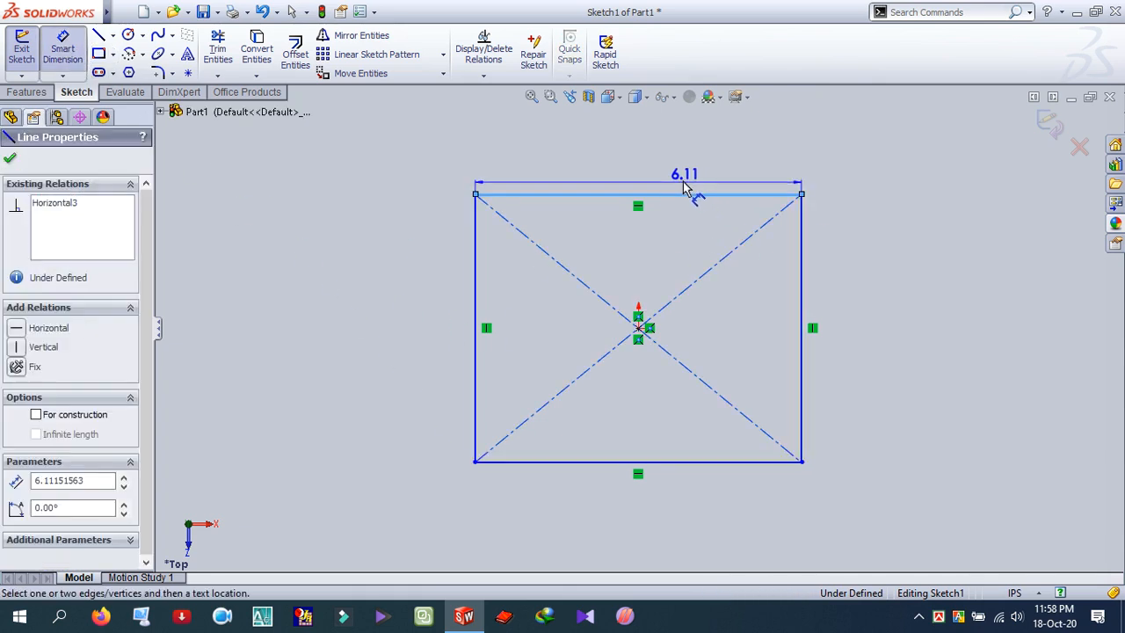
left_click(641, 178)
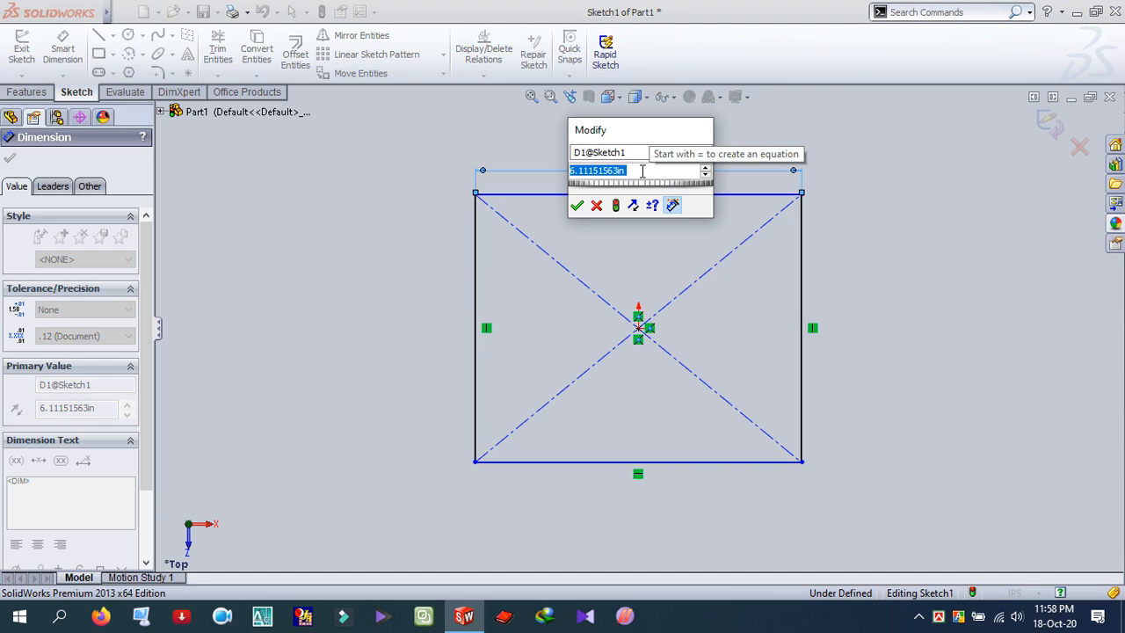
type("3.5")
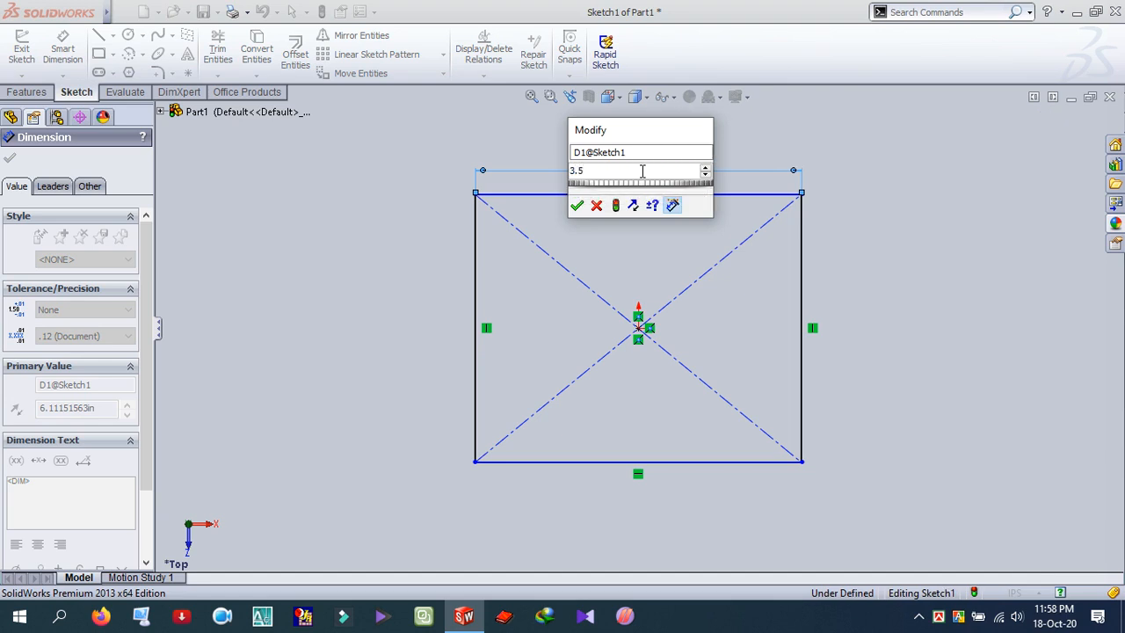
key("Return")
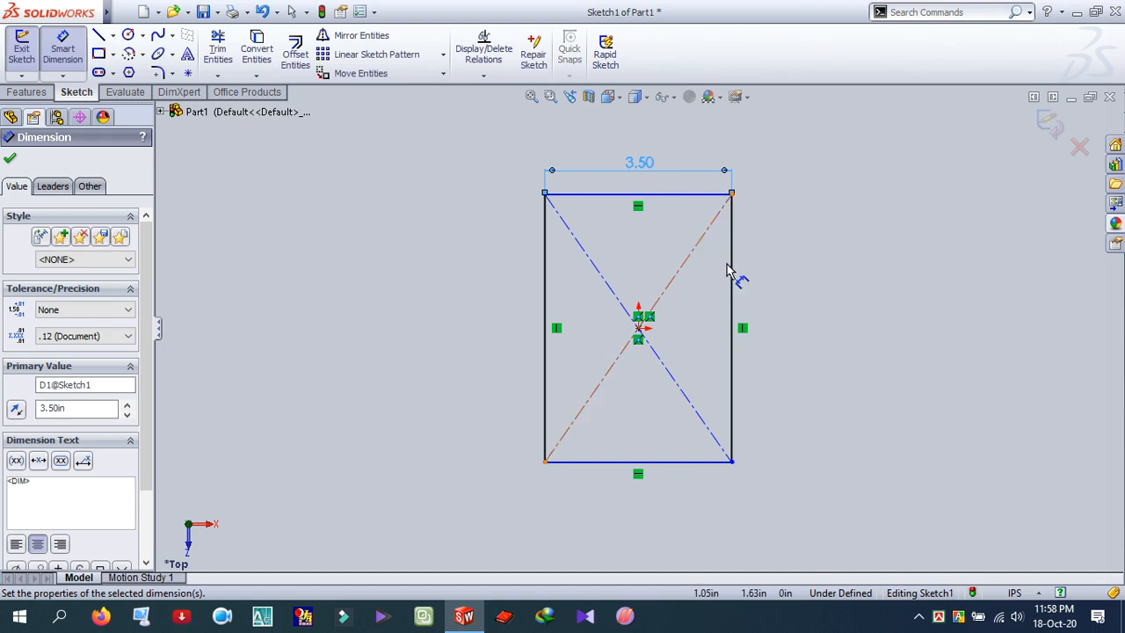
Dimension the rectangle's right vertical edge at 3.5 in, taking the value from the width dimension.
left_click(737, 276)
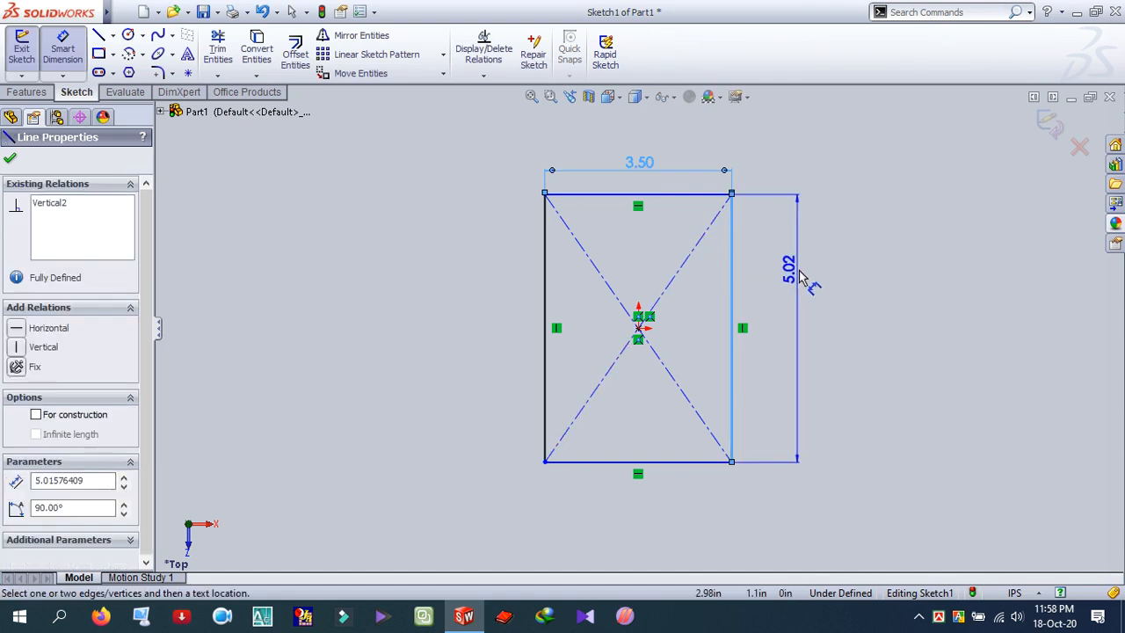
left_click(802, 277)
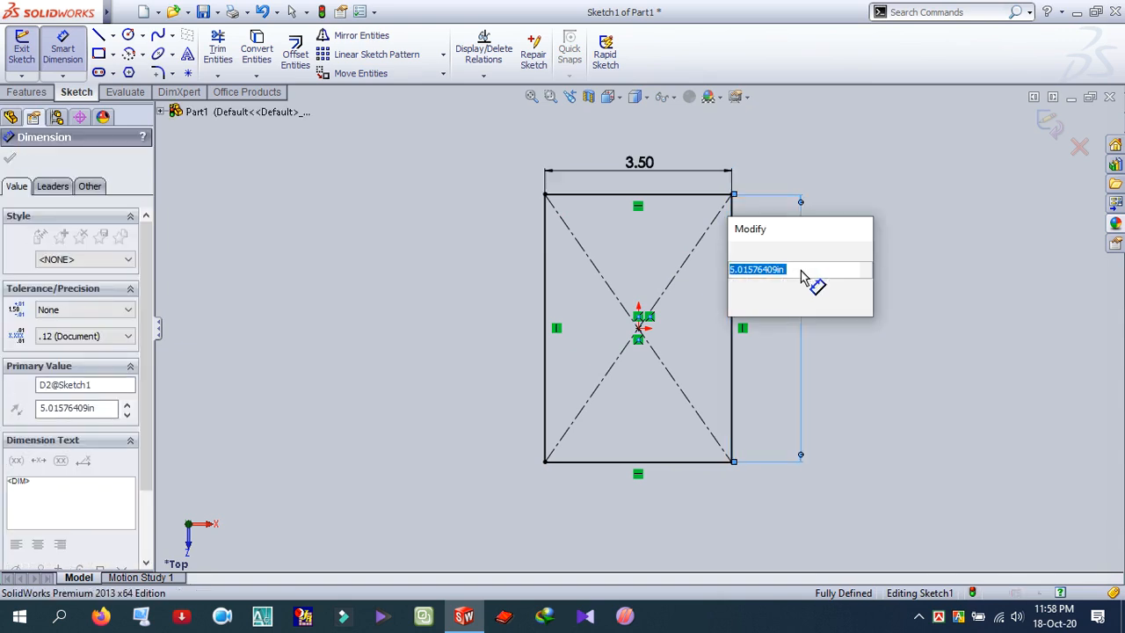
left_click(634, 163)
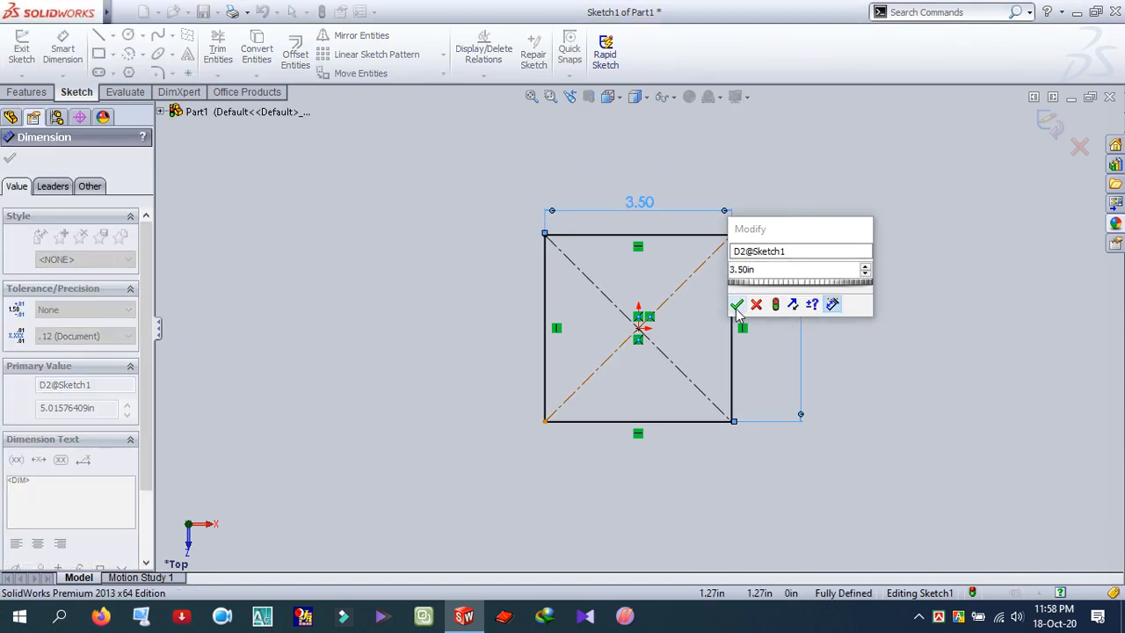
left_click(736, 305)
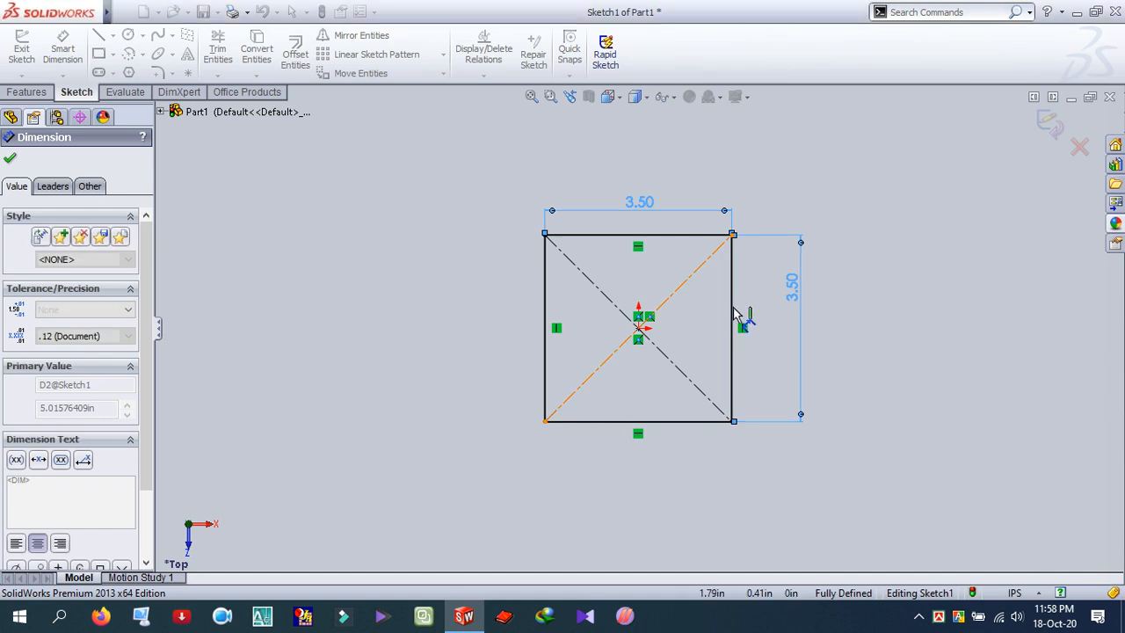
Reposition the width and height dimensions closer to the square's edges and exit the sketch.
left_click_drag(792, 293, 767, 302)
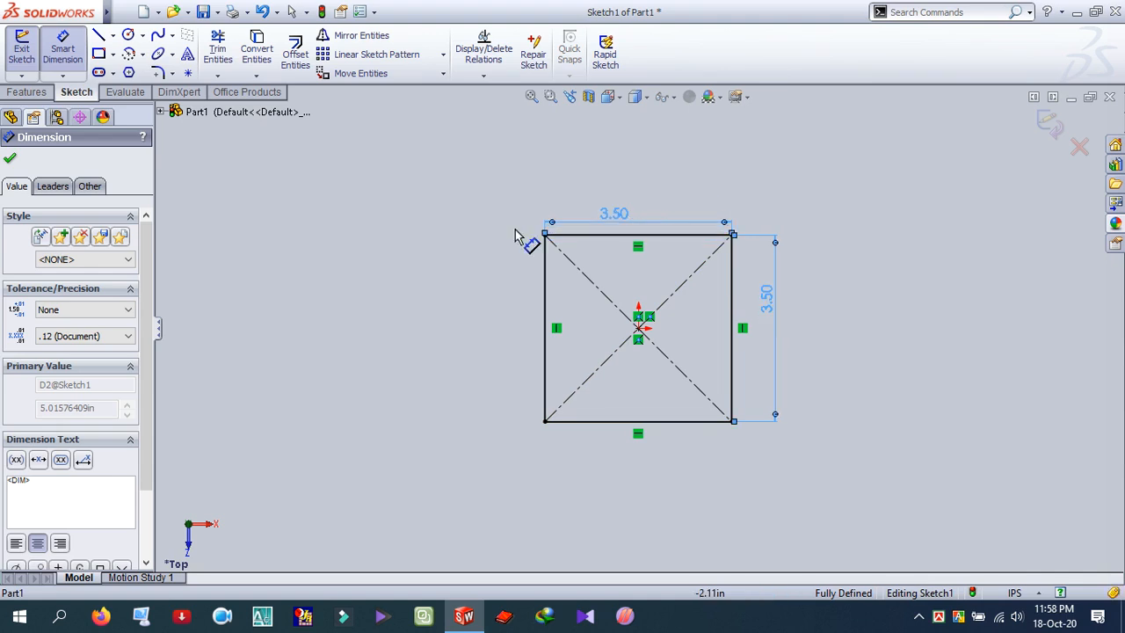
left_click(11, 161)
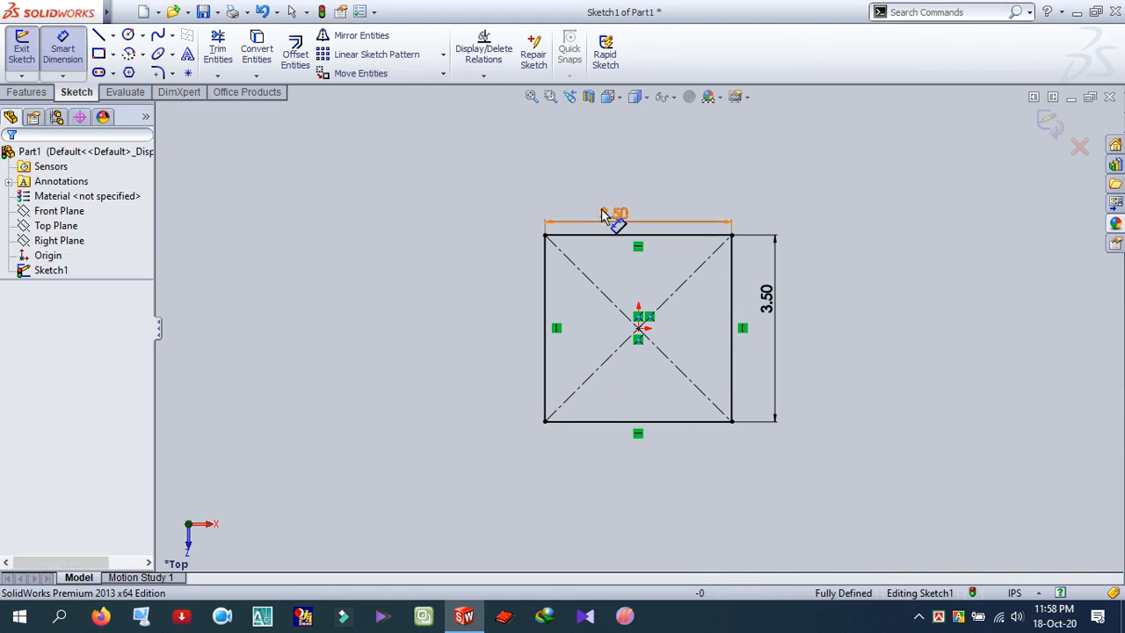
left_click(648, 210)
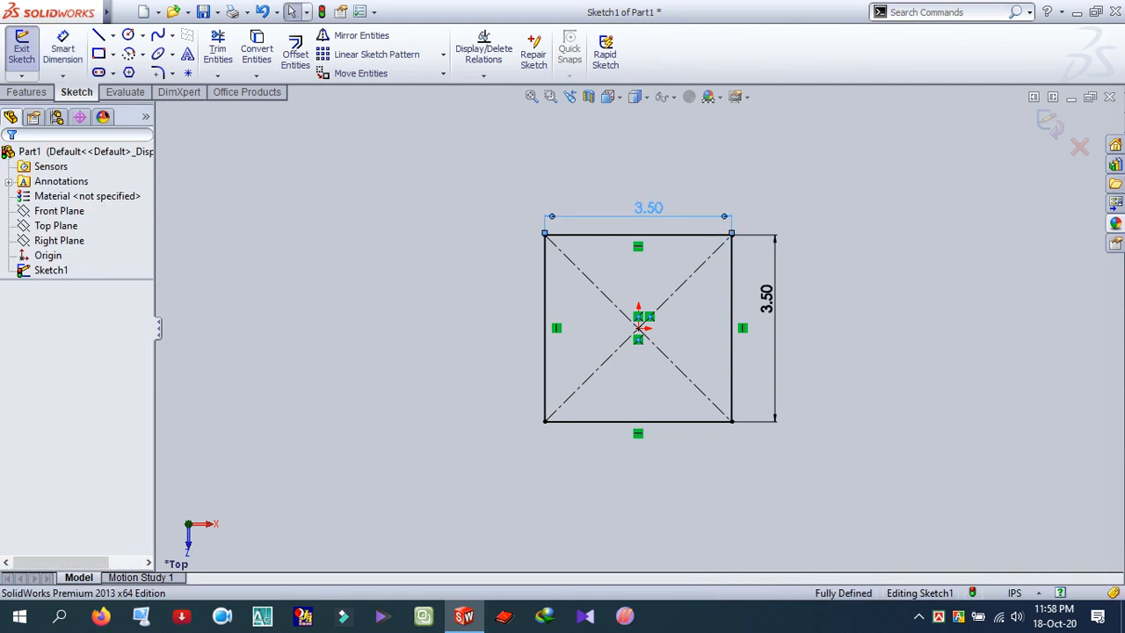
left_click(881, 313)
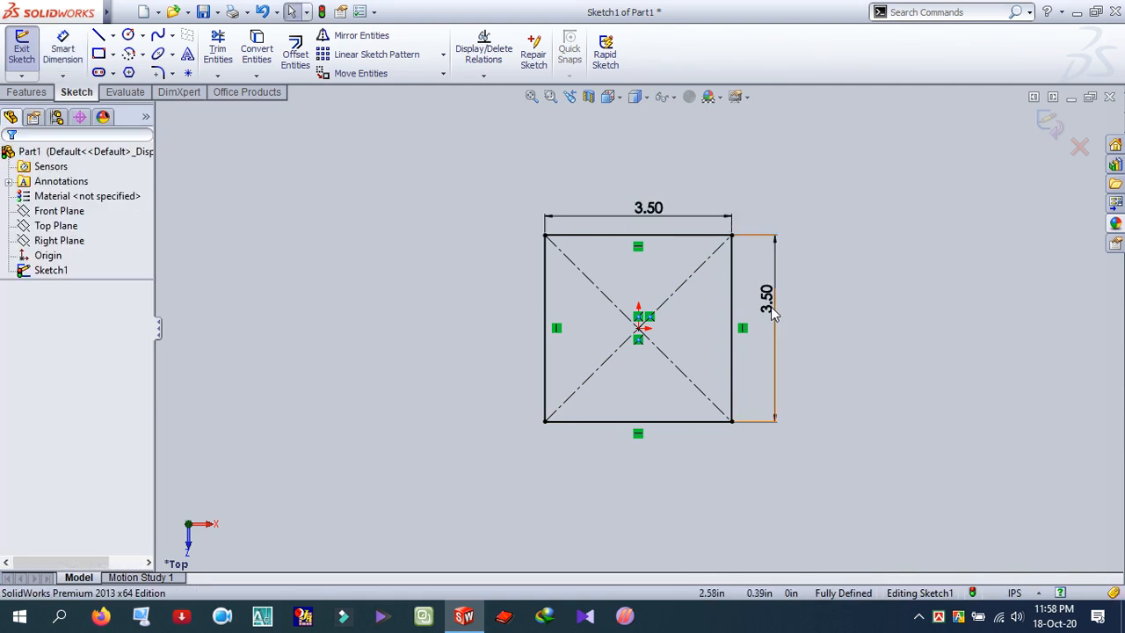
left_click_drag(771, 307, 764, 339)
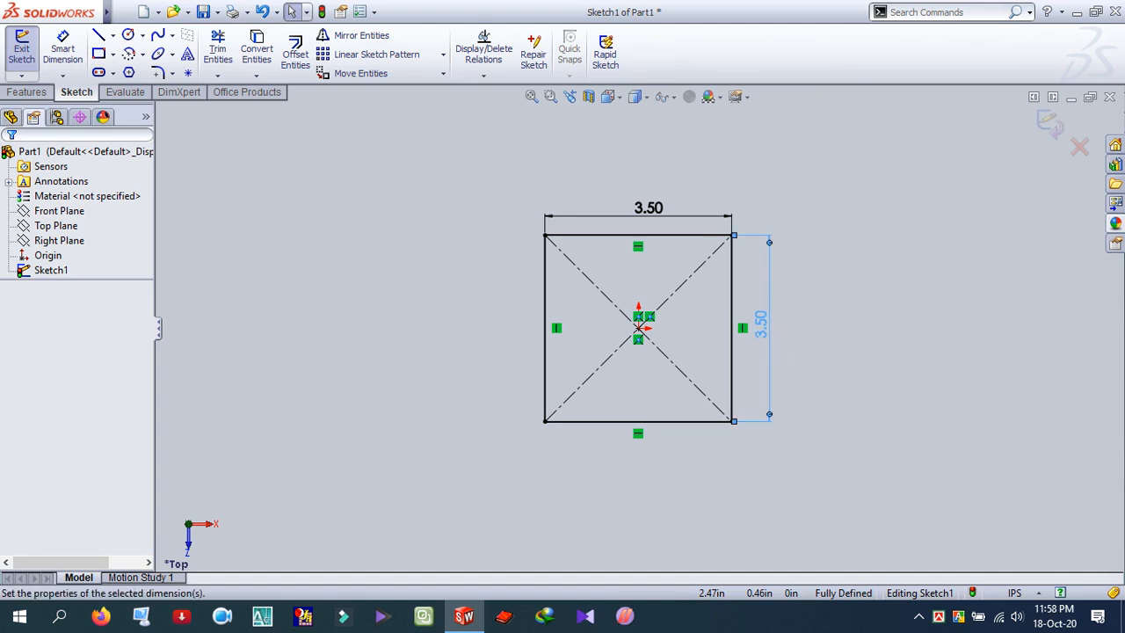
left_click(985, 334)
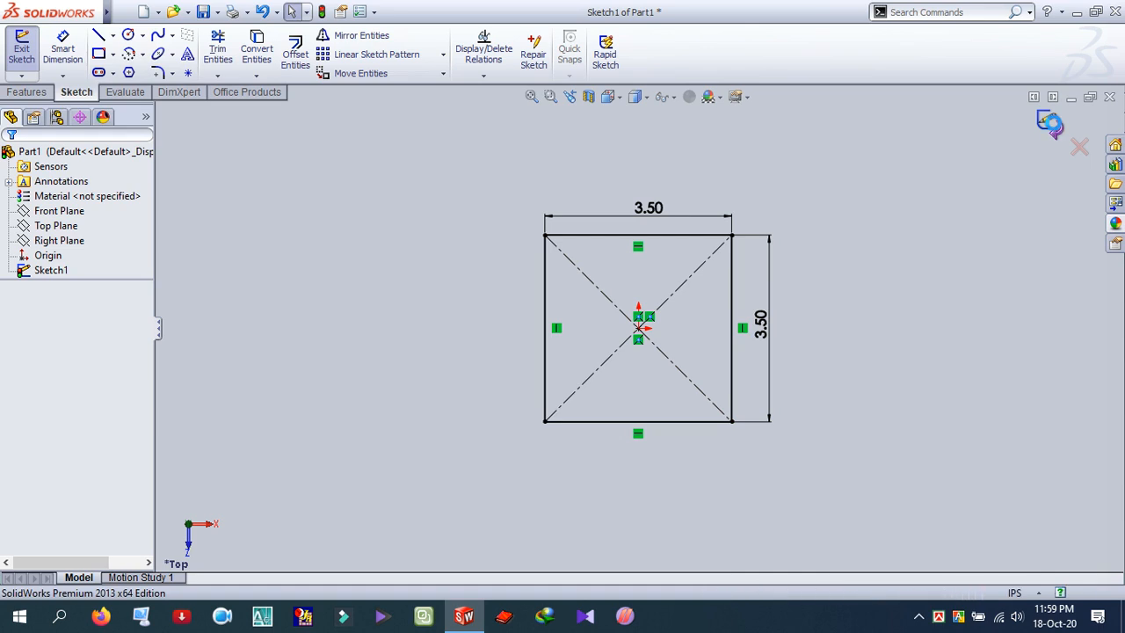
left_click(1050, 125)
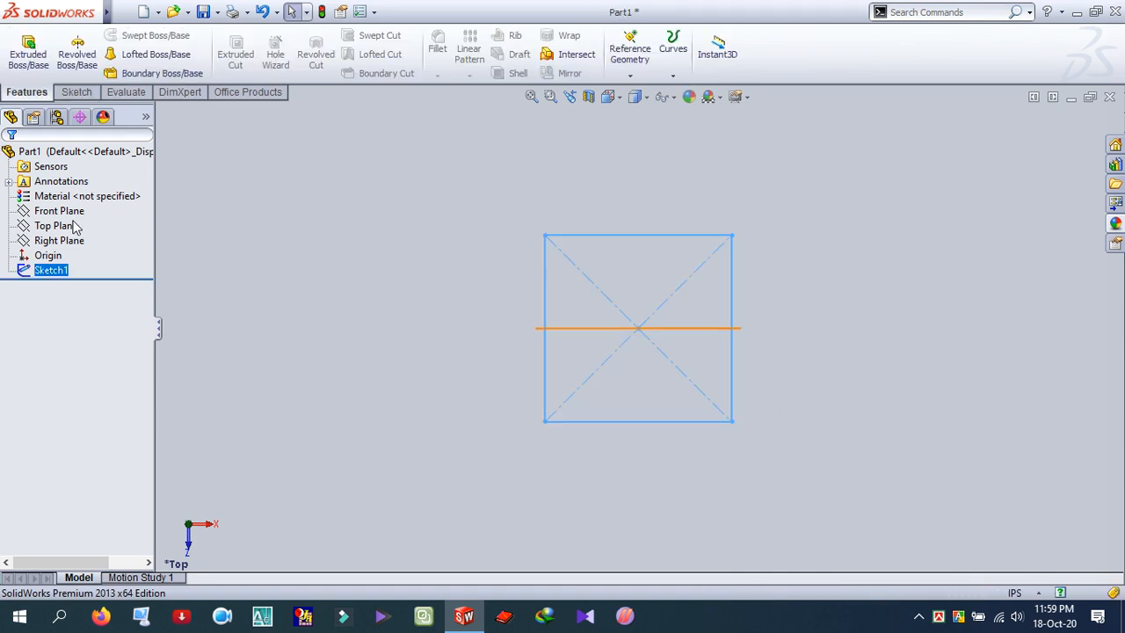
left_click(263, 220)
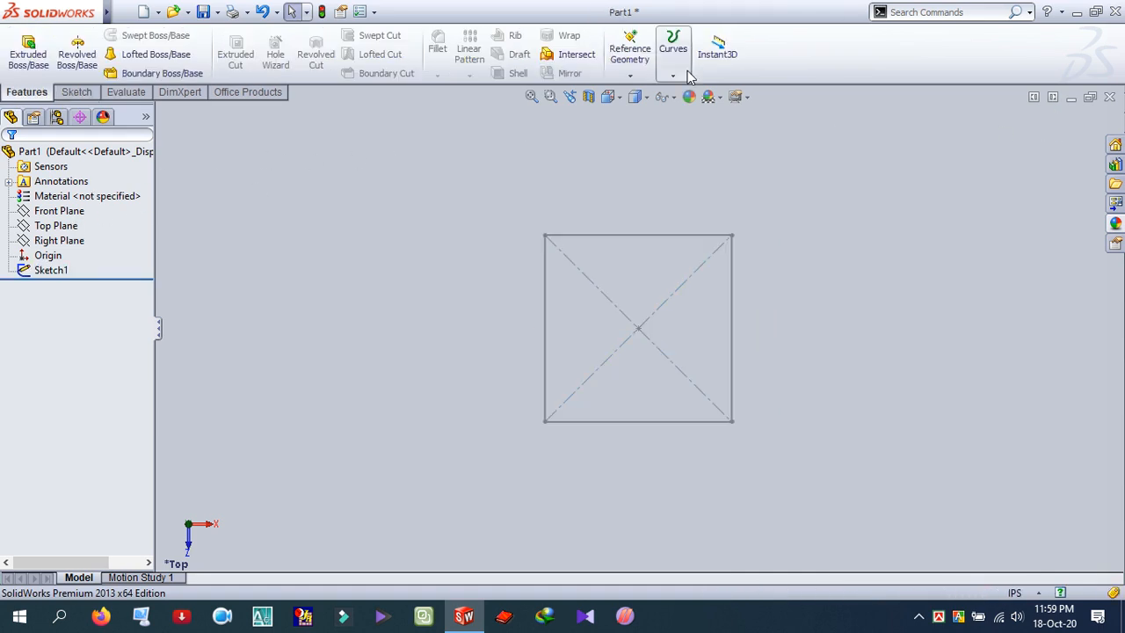
Create a reference plane parallel to the Top Plane at an offset distance of 8 in.
left_click(638, 78)
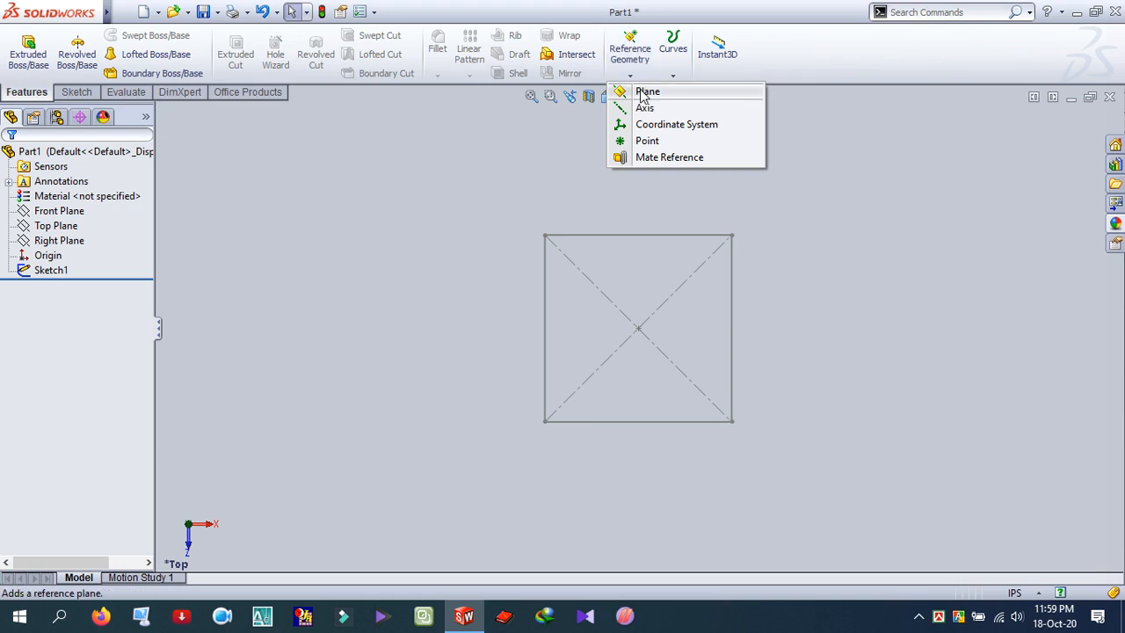
left_click(644, 92)
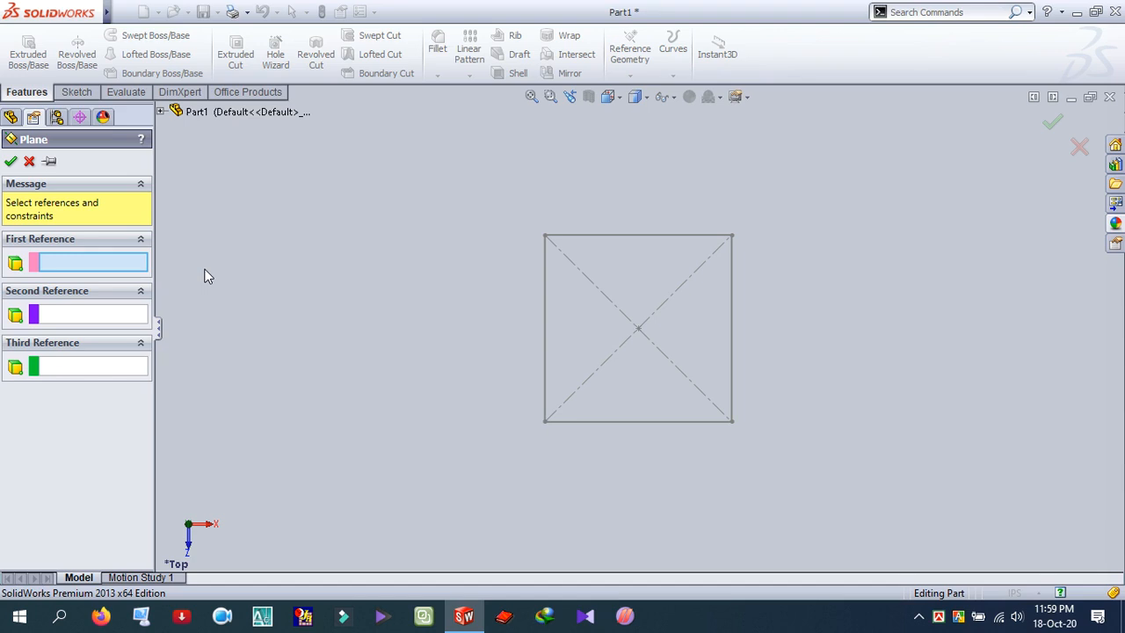
left_click(161, 111)
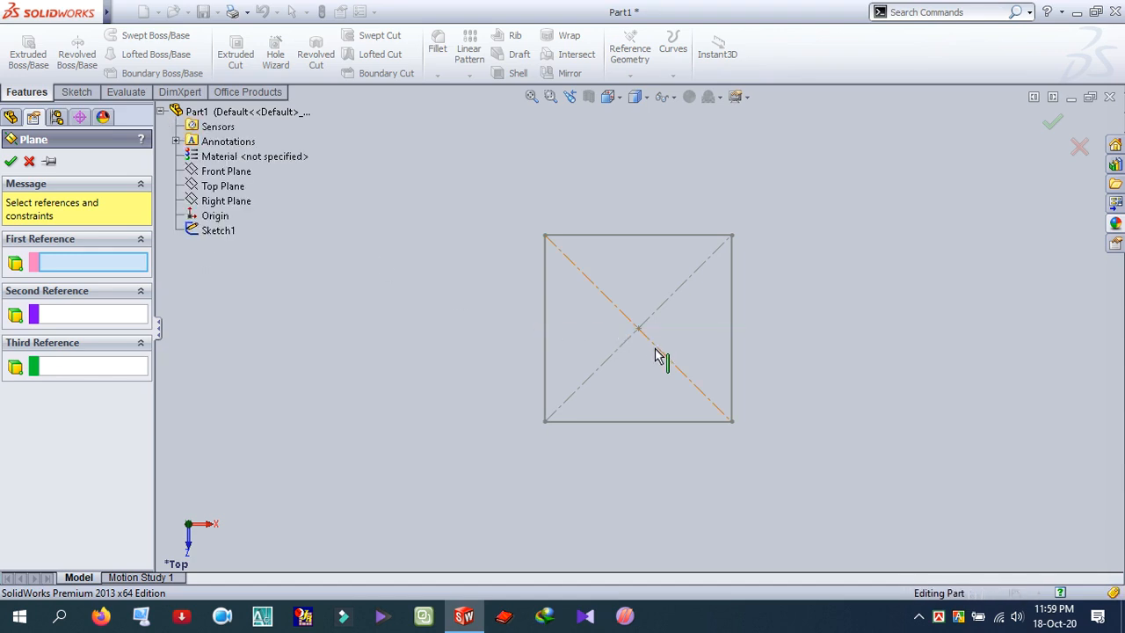
left_click(224, 186)
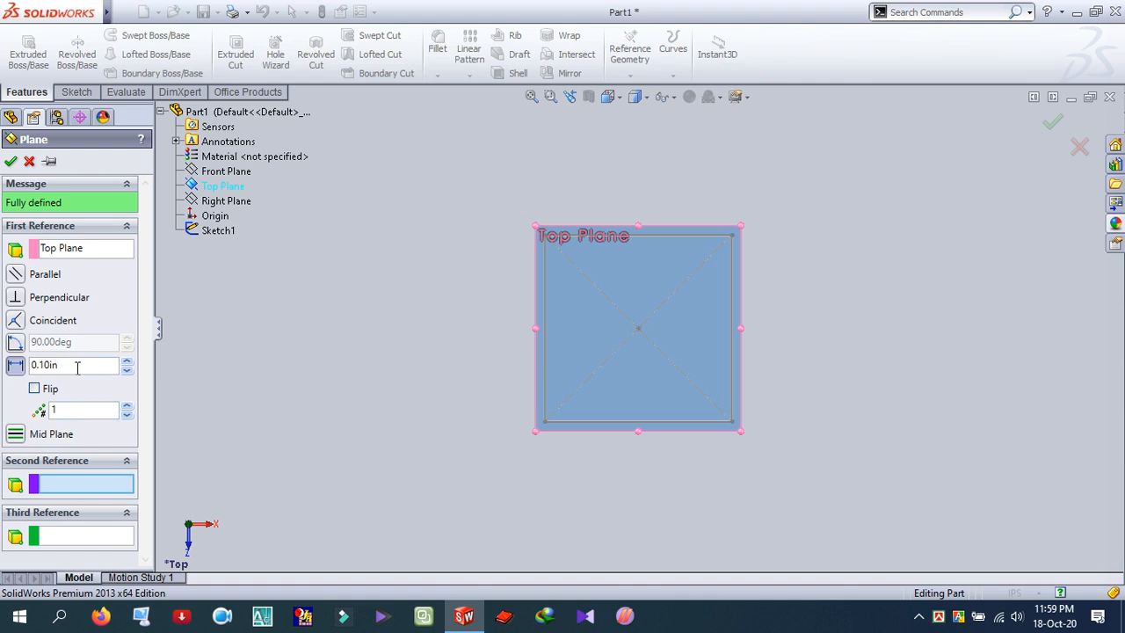
left_click_drag(74, 365, 4, 376)
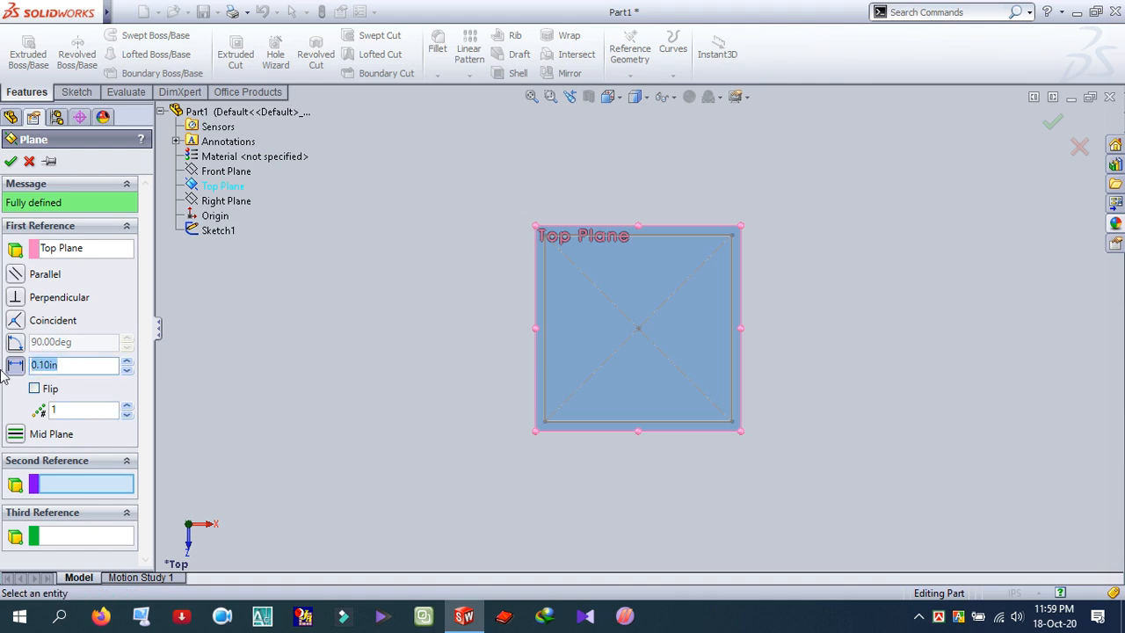
type("8")
key("Return")
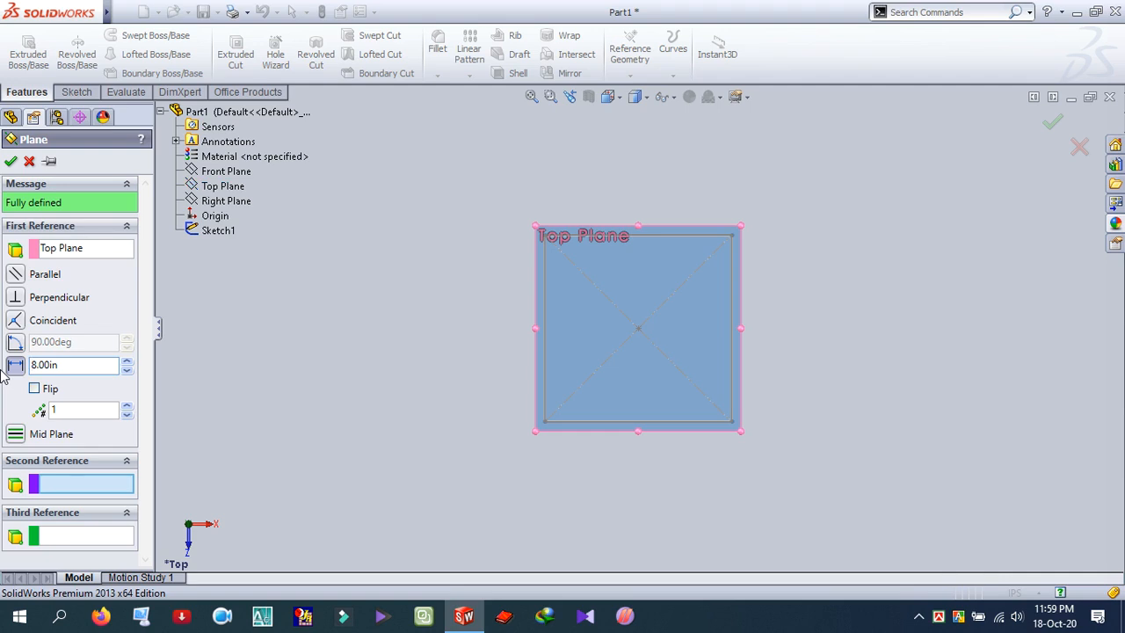
left_click(11, 164)
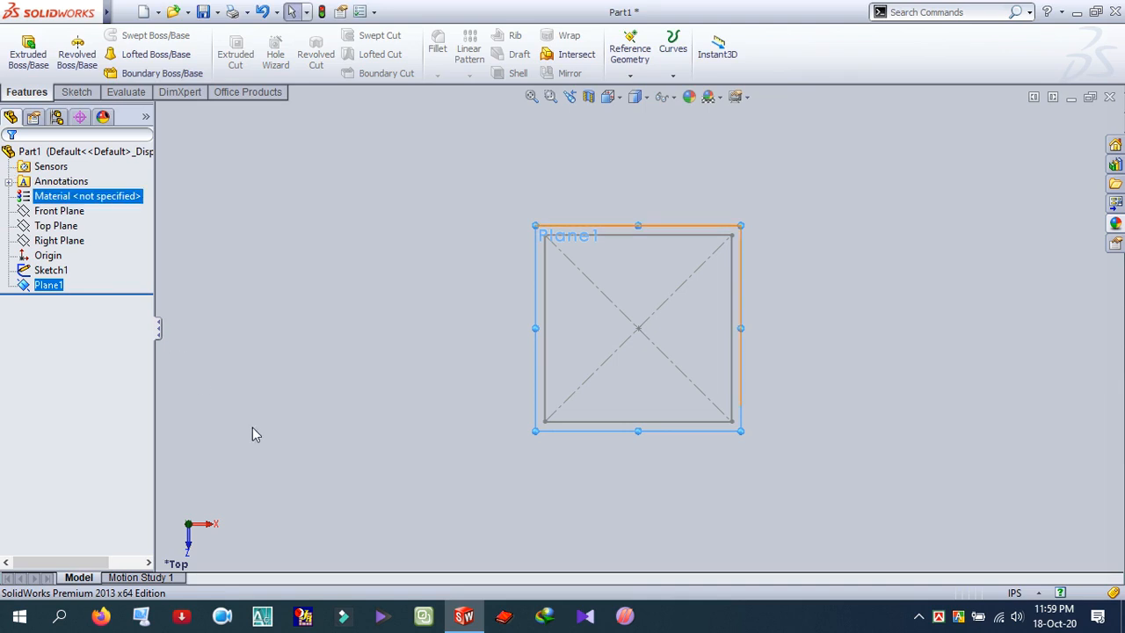
Start a new sketch on the reference plane offset above the square.
left_click(435, 521)
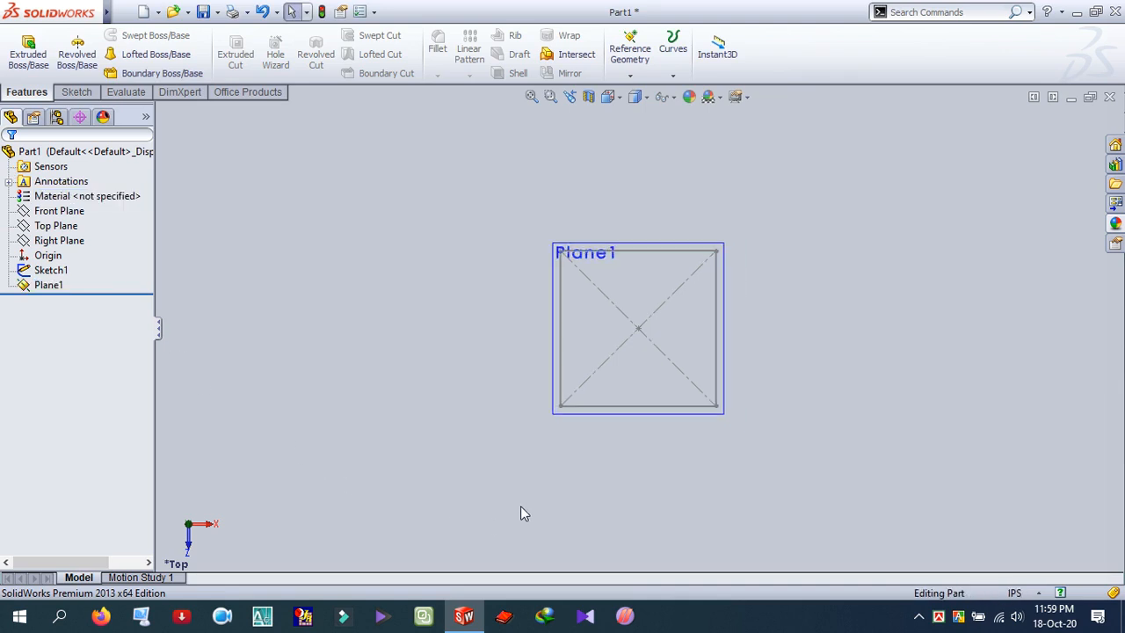
mouse_move(575, 495)
middle_mouse_down()
mouse_move(583, 379)
mouse_move(647, 411)
middle_mouse_up()
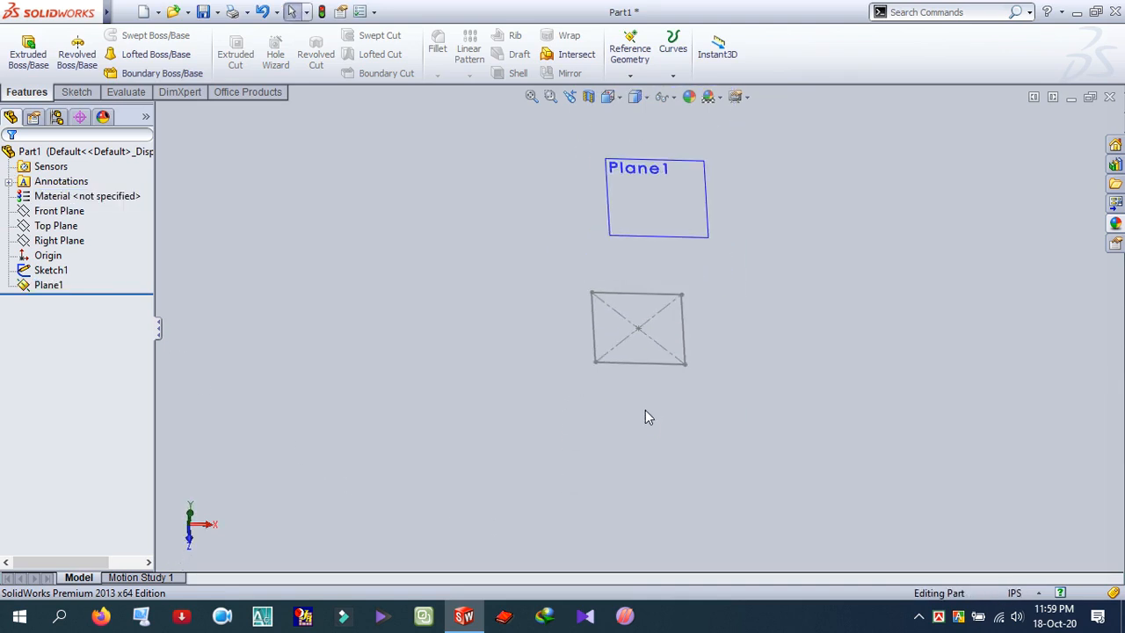
left_click(609, 97)
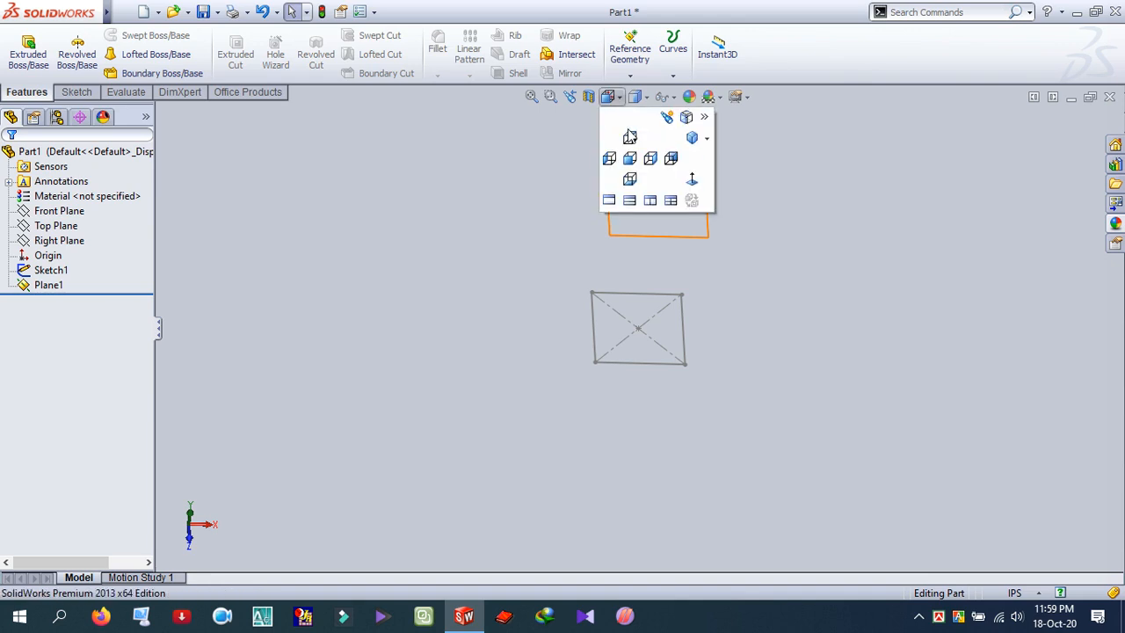
left_click(630, 157)
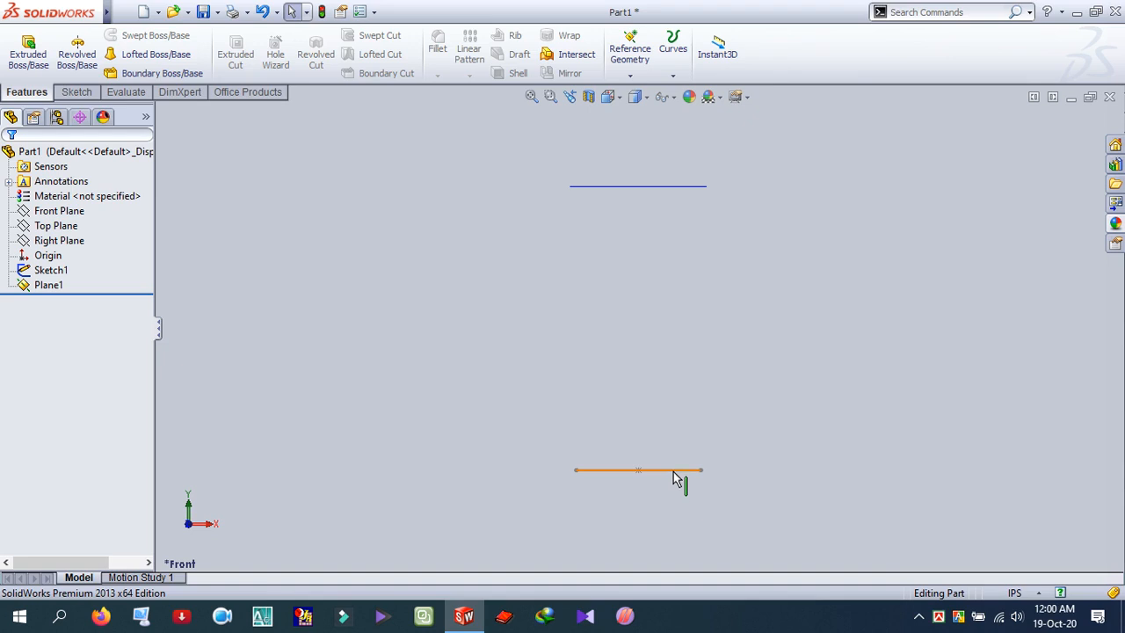
left_click(651, 190)
mouse_move(729, 251)
middle_mouse_down()
mouse_move(800, 339)
mouse_move(801, 377)
mouse_move(787, 376)
middle_mouse_up()
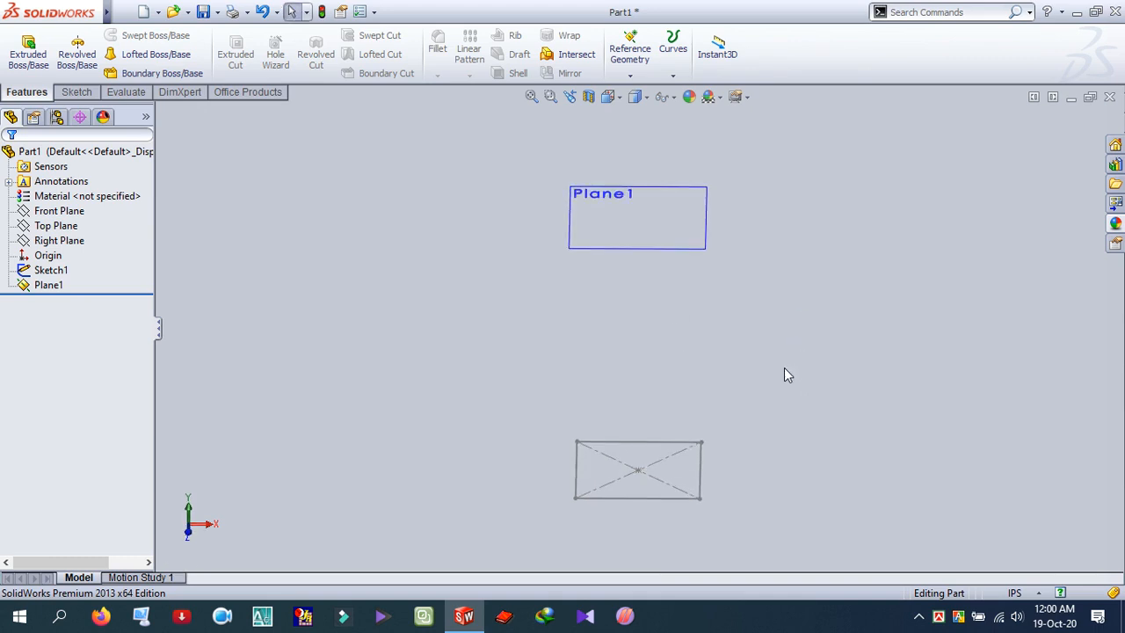
left_click(680, 217)
left_click(742, 165)
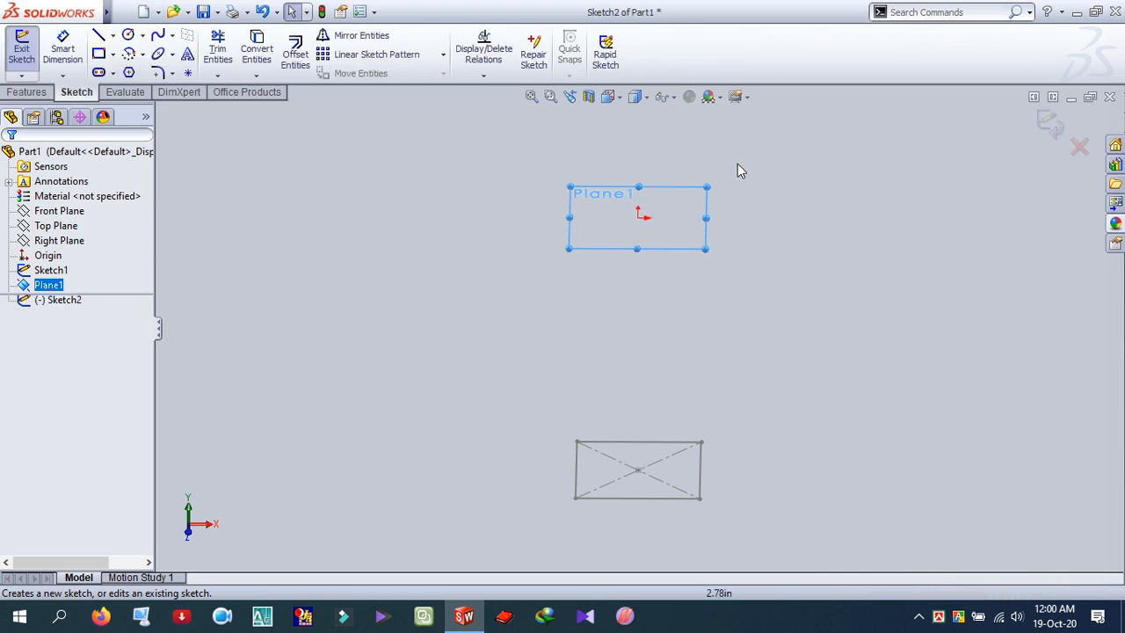
Sketch a circle centred on the origin with a radius of about 4.32 in.
left_click(129, 35)
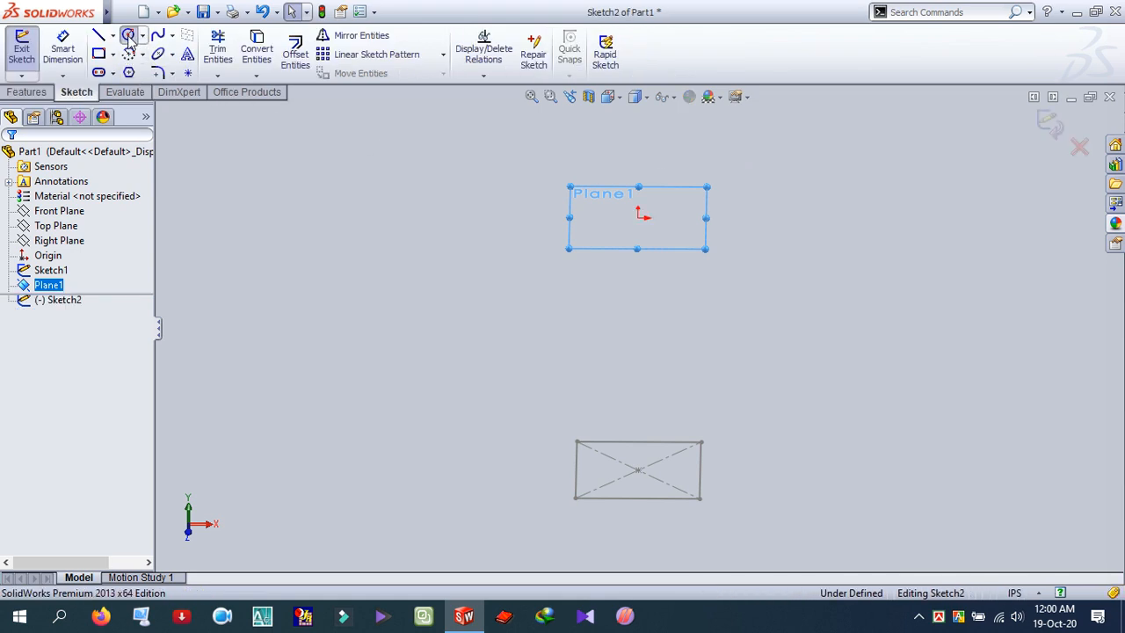
left_click(639, 216)
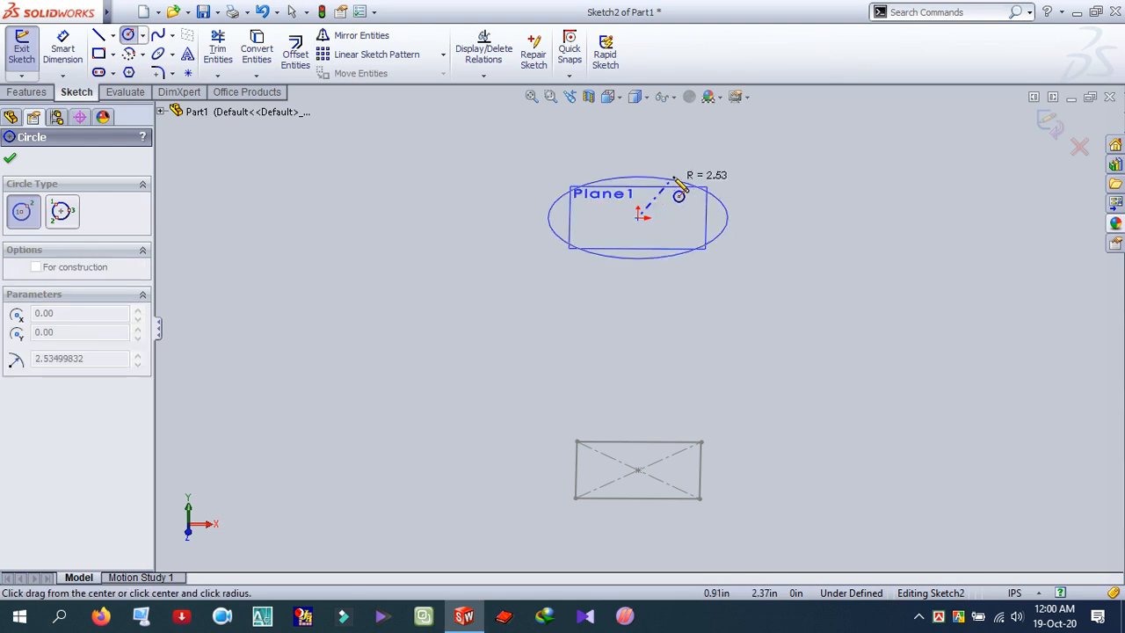
left_click(709, 163)
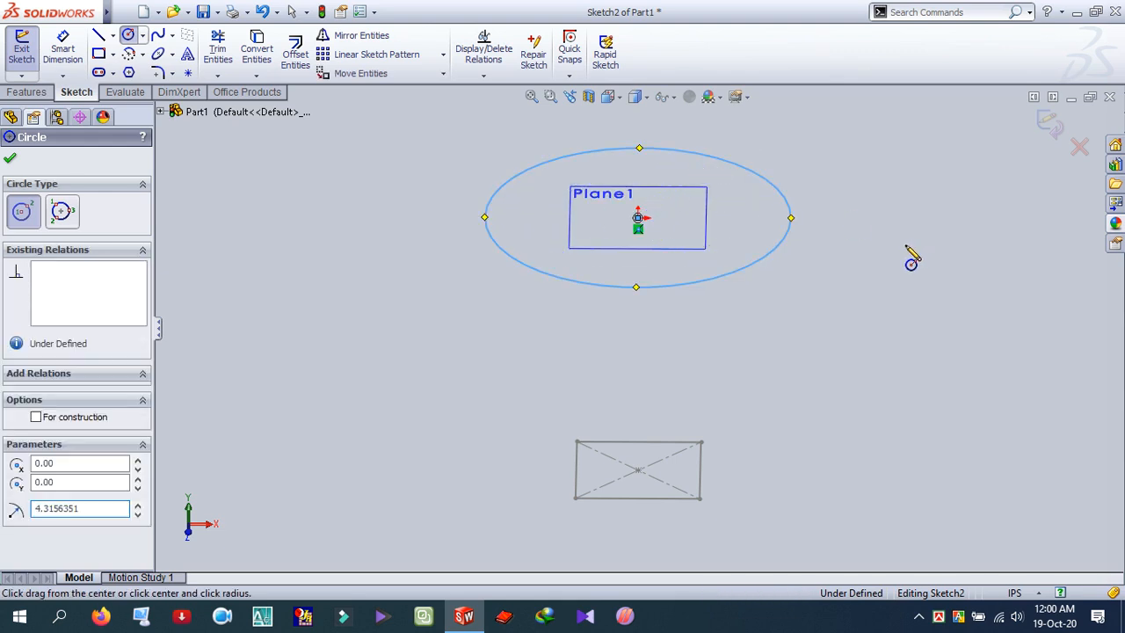
Dimension the circle's diameter at 5 in and exit the sketch.
middle_click_drag(907, 256, 900, 344)
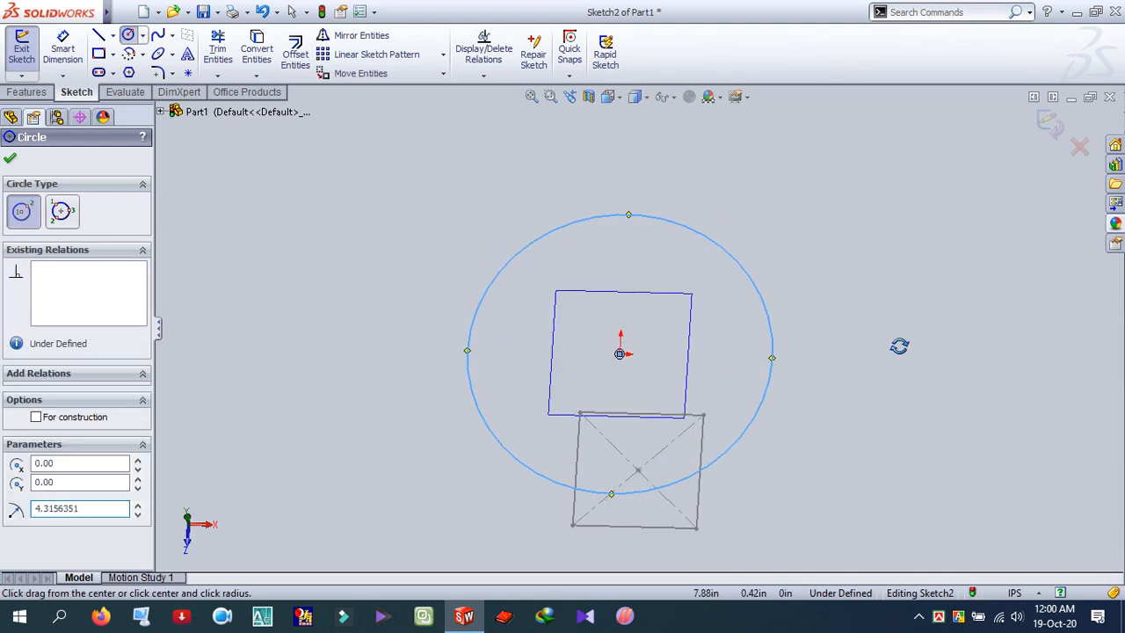
left_click(58, 58)
left_click(739, 263)
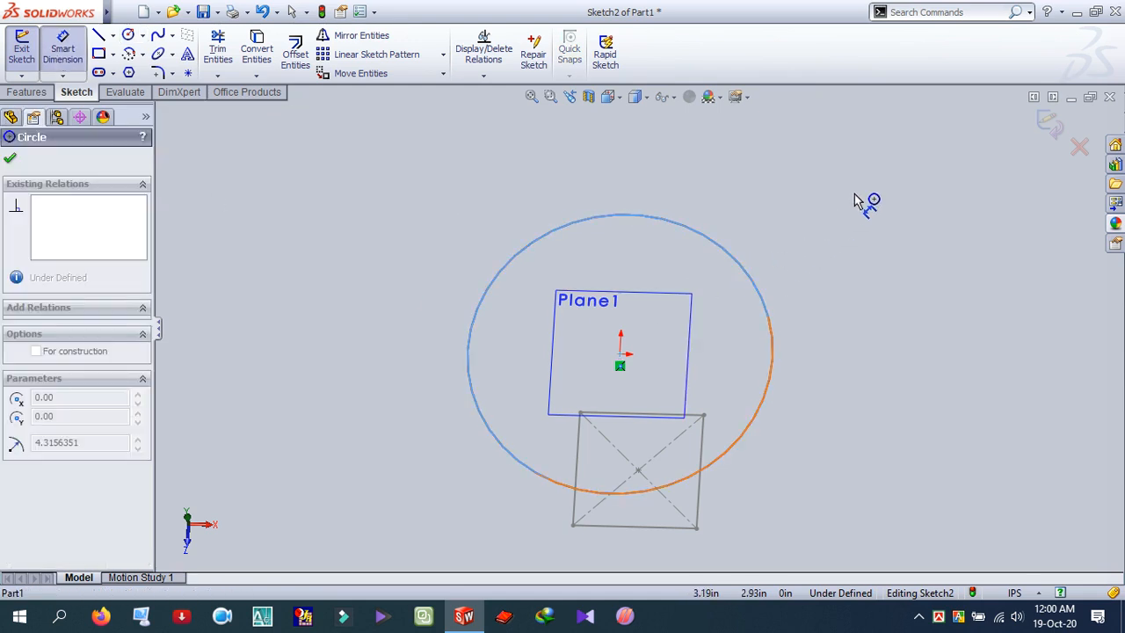
left_click(862, 208)
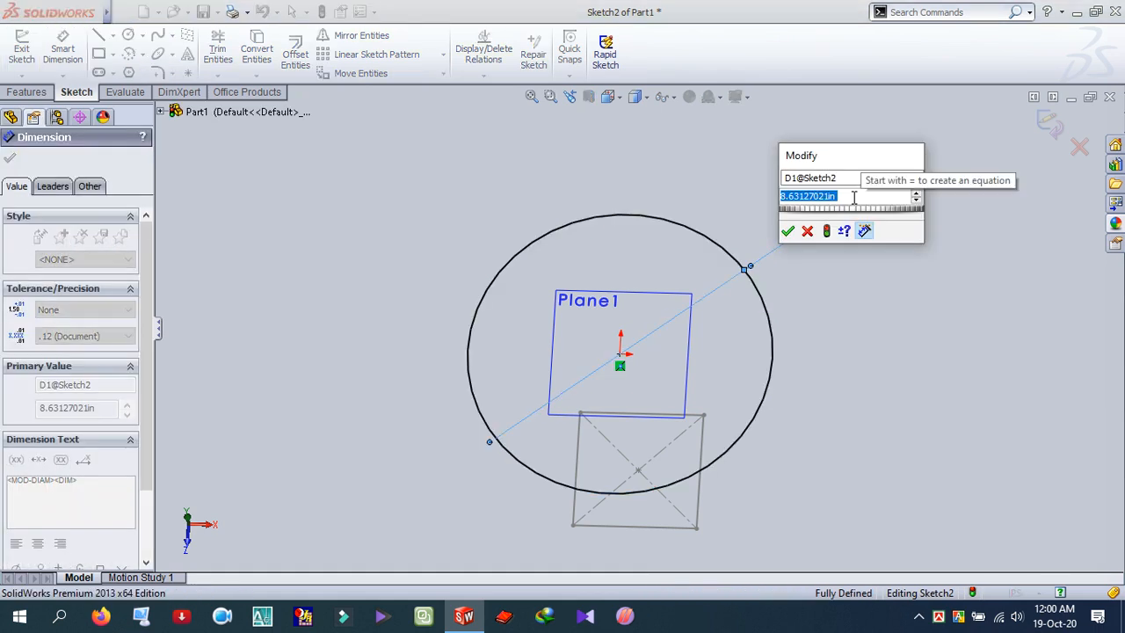
type("5")
key("Return")
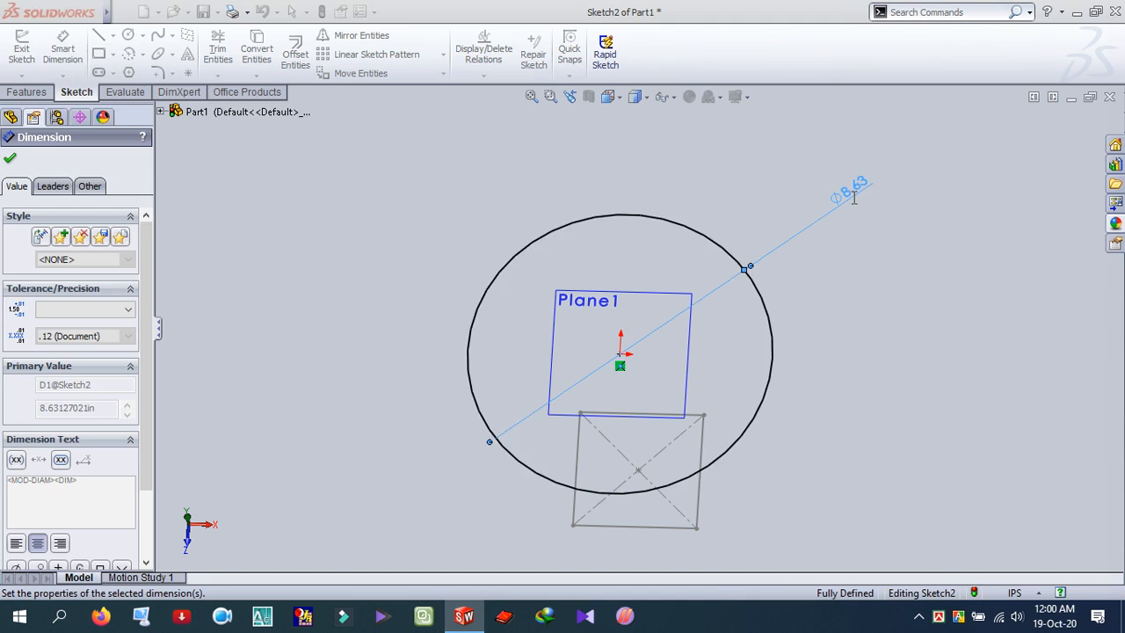
left_click(10, 159)
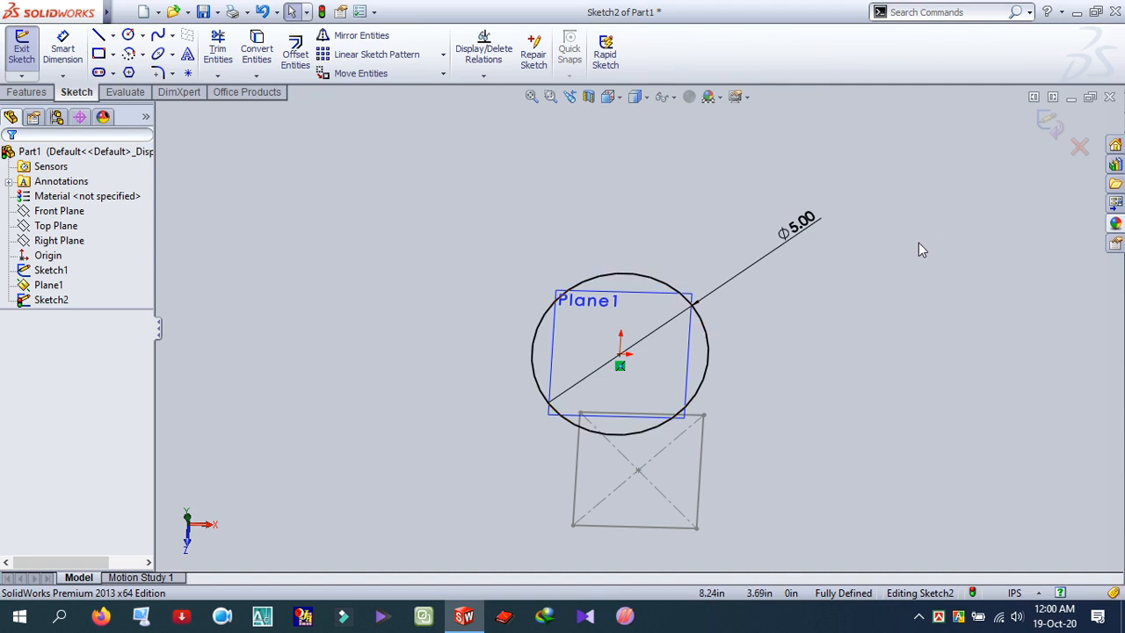
left_click(1046, 125)
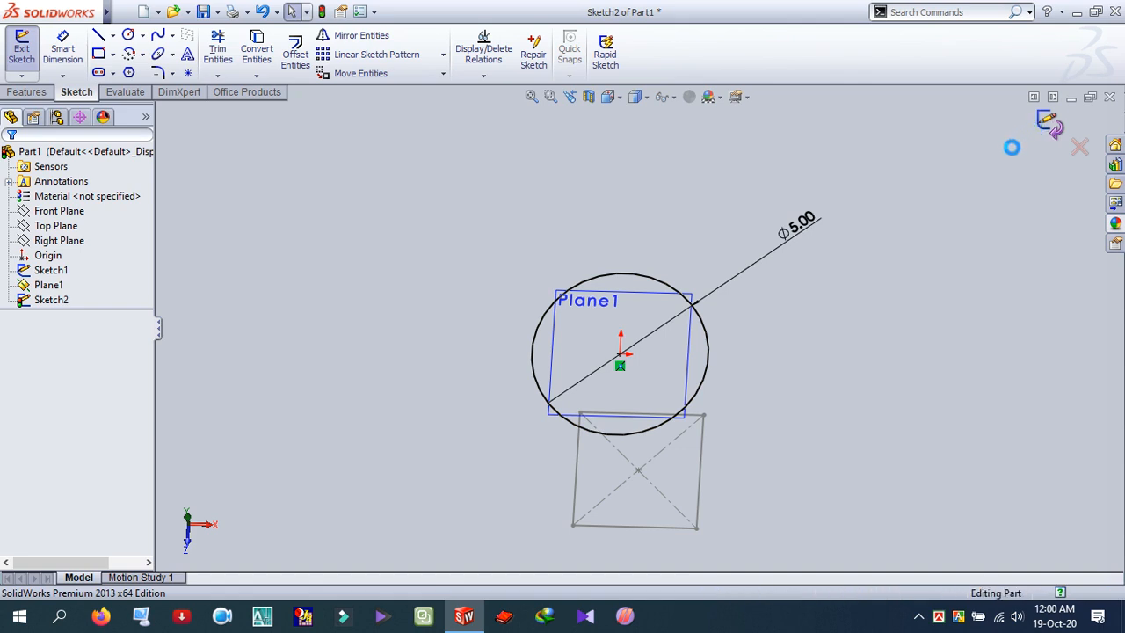
Hide the offset reference plane around the circle.
left_click(823, 365)
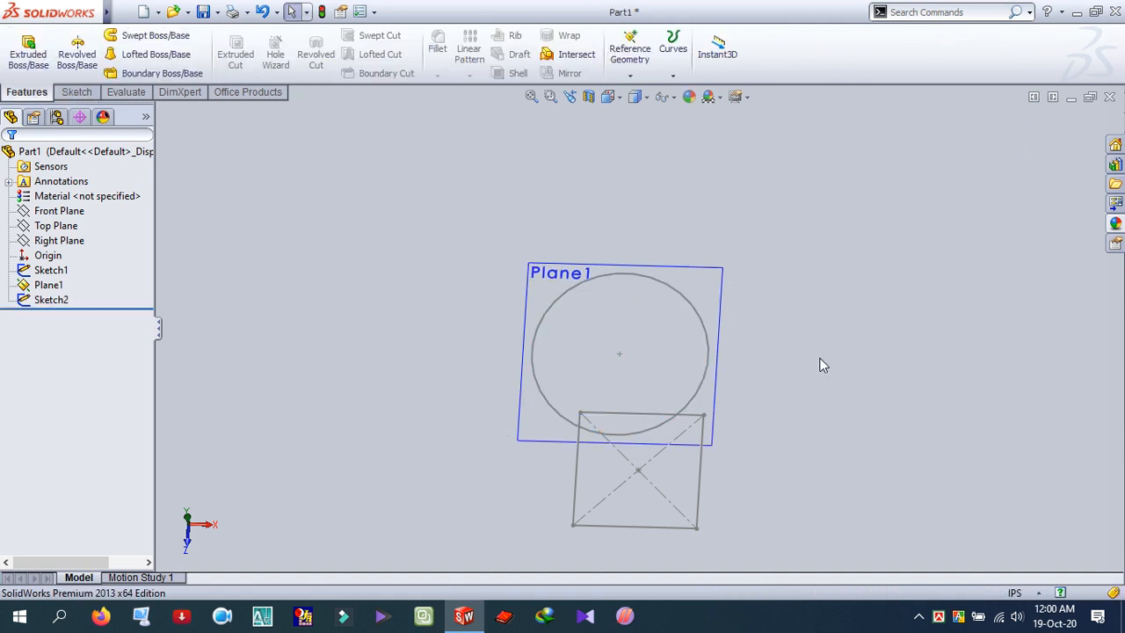
left_click(726, 306)
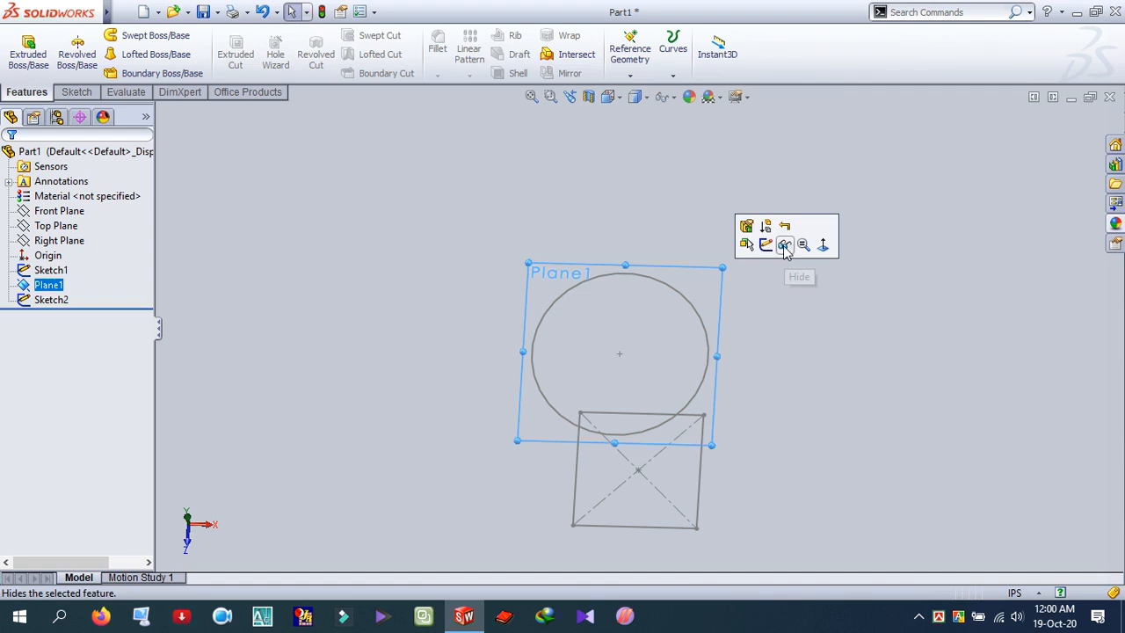
left_click(784, 245)
Create a lofted boss from the square Sketch1 to the circular Sketch2 as profiles.
mouse_move(856, 372)
middle_mouse_down()
mouse_move(867, 281)
mouse_move(867, 304)
middle_mouse_up()
scroll(867, 304, "up", 4)
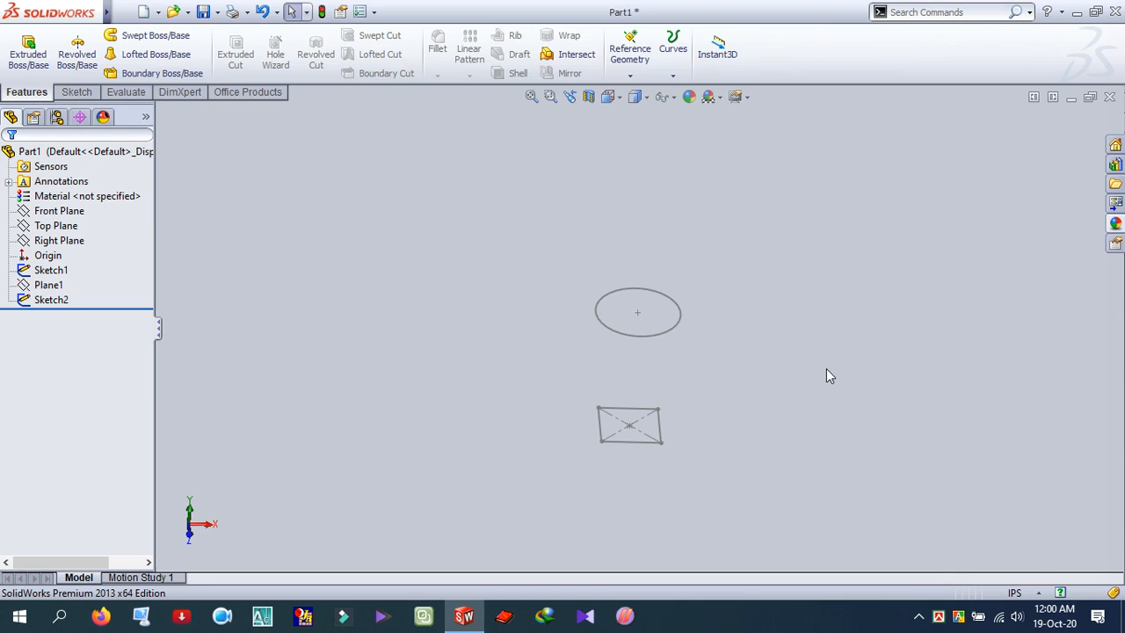
middle_click_drag(827, 370, 816, 351)
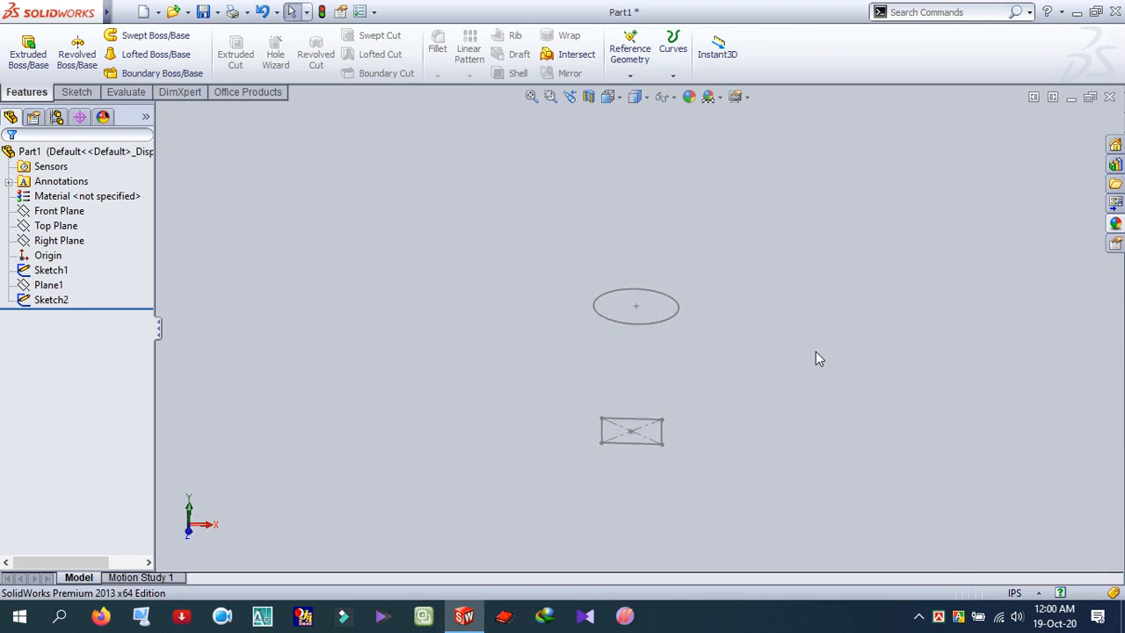
left_click(155, 59)
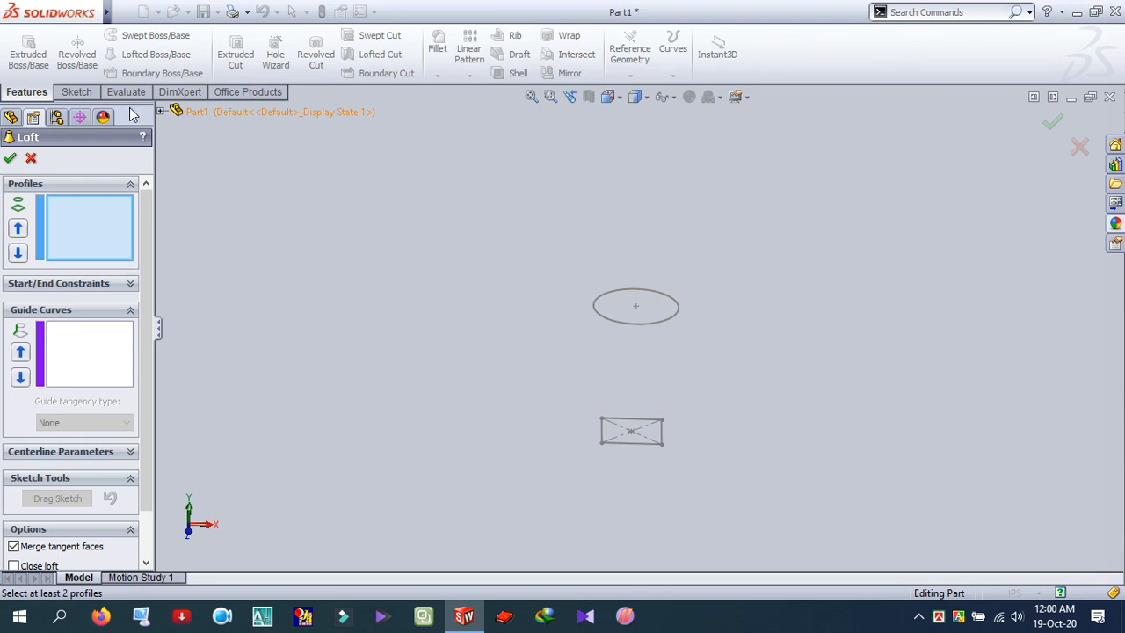
left_click(160, 112)
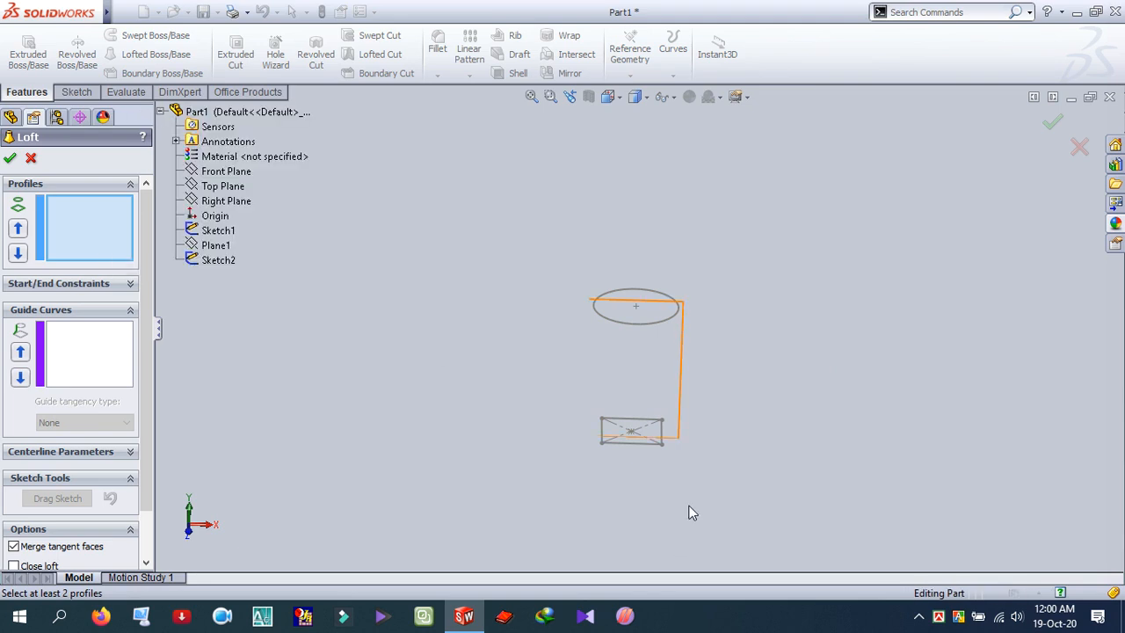
left_click(219, 233)
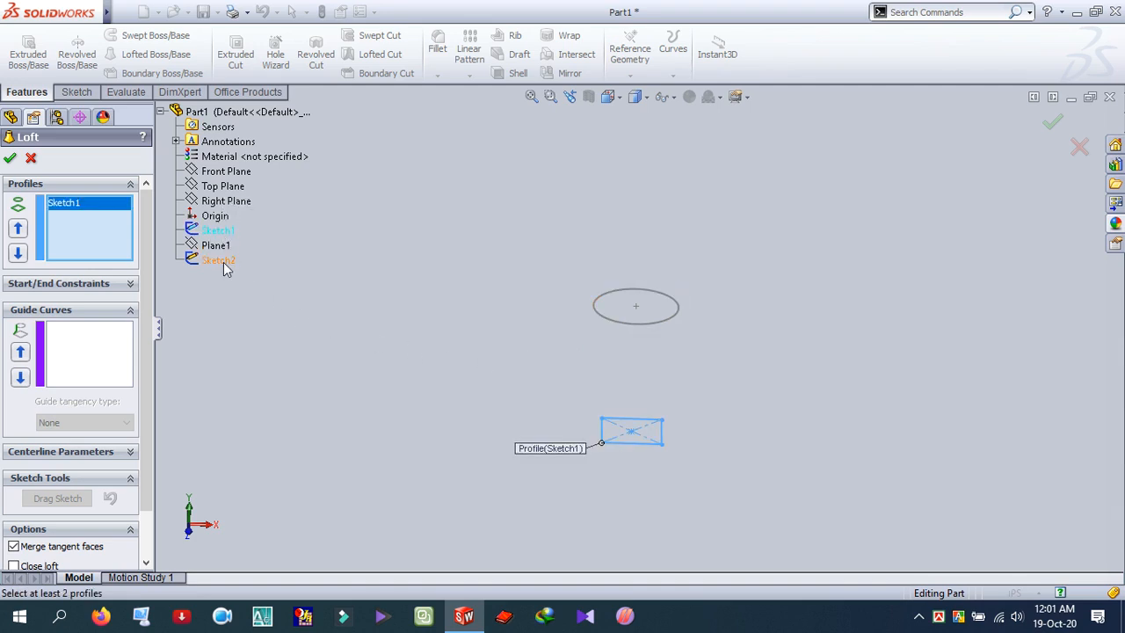
left_click(220, 262)
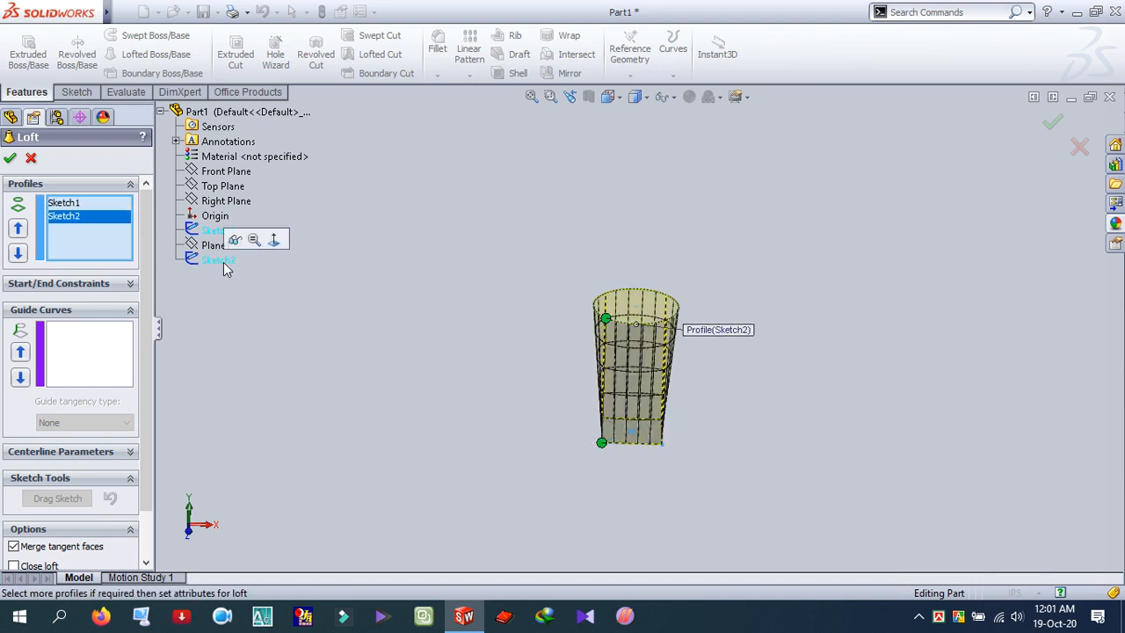
middle_click_drag(275, 341, 234, 366)
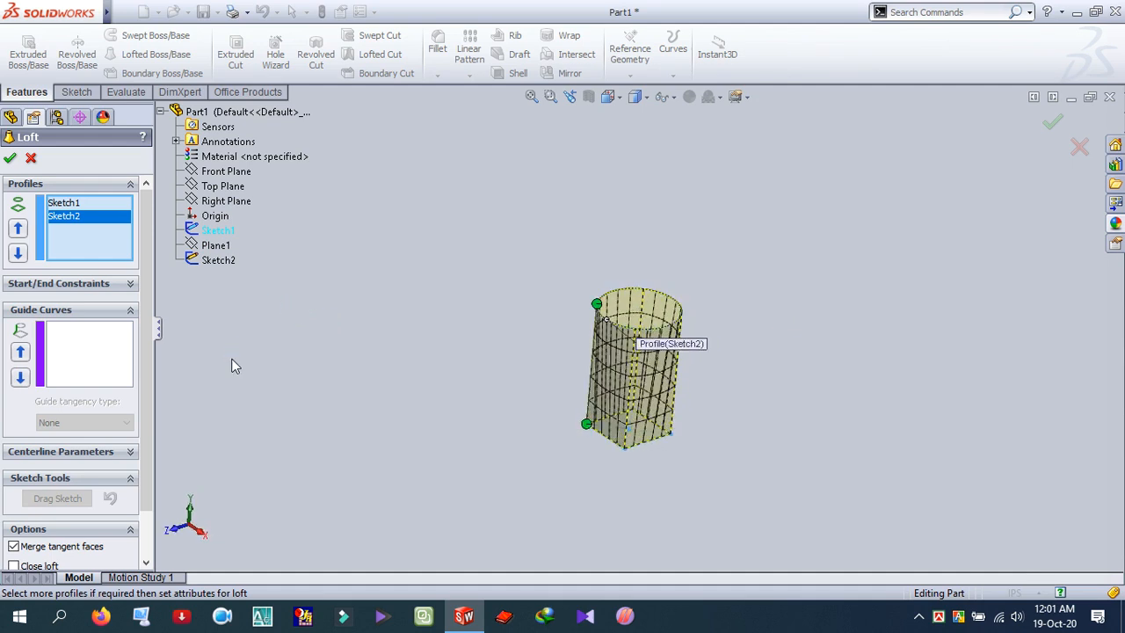
left_click(10, 159)
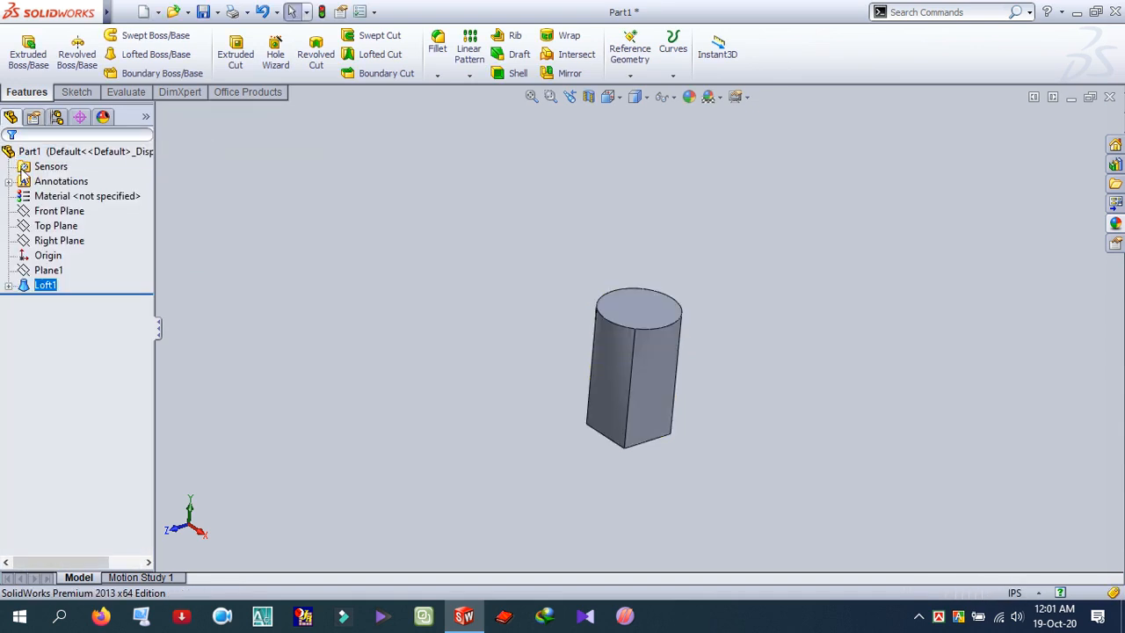
left_click(389, 403)
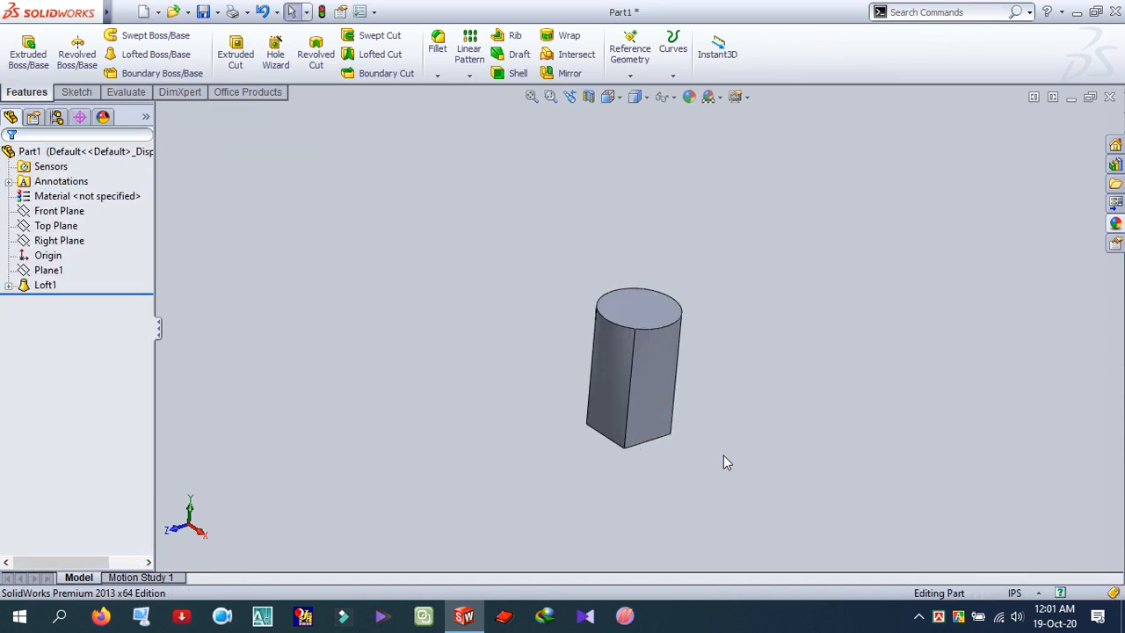
Shell the lofted body to a 0.2 in wall thickness with the preview shown, removing the circular top face.
middle_click_drag(724, 455, 718, 500)
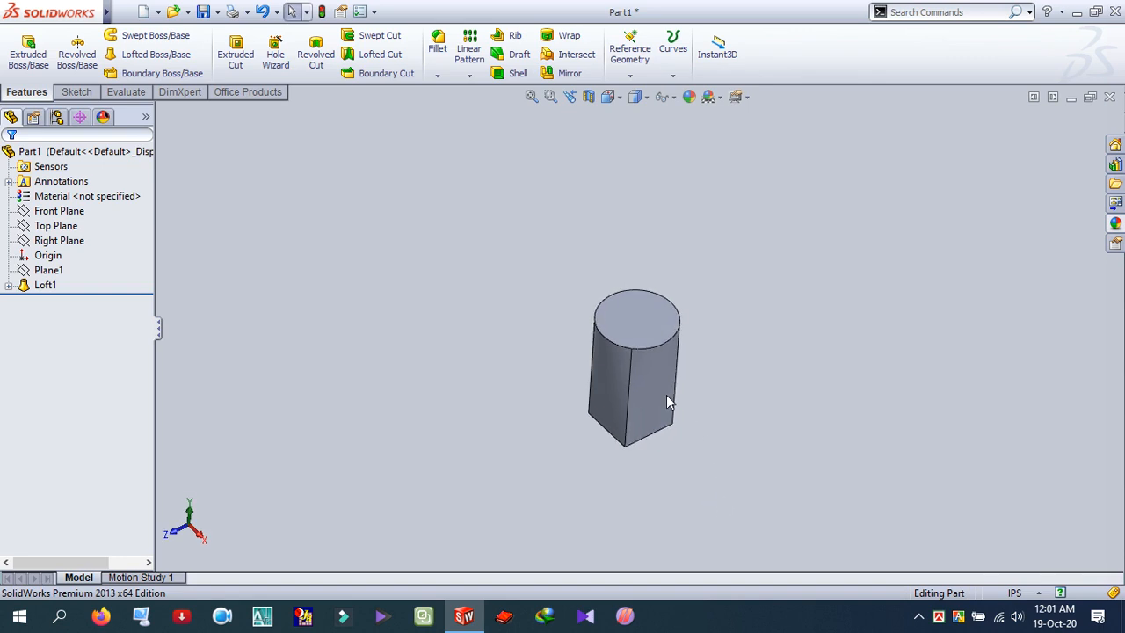
left_click(517, 74)
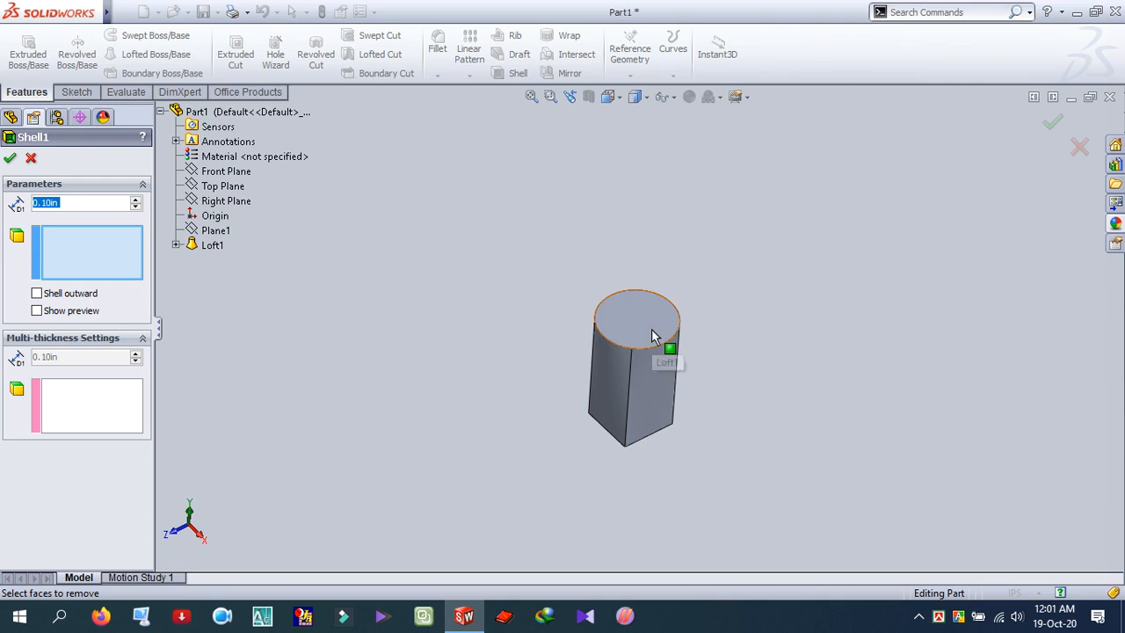
left_click(37, 311)
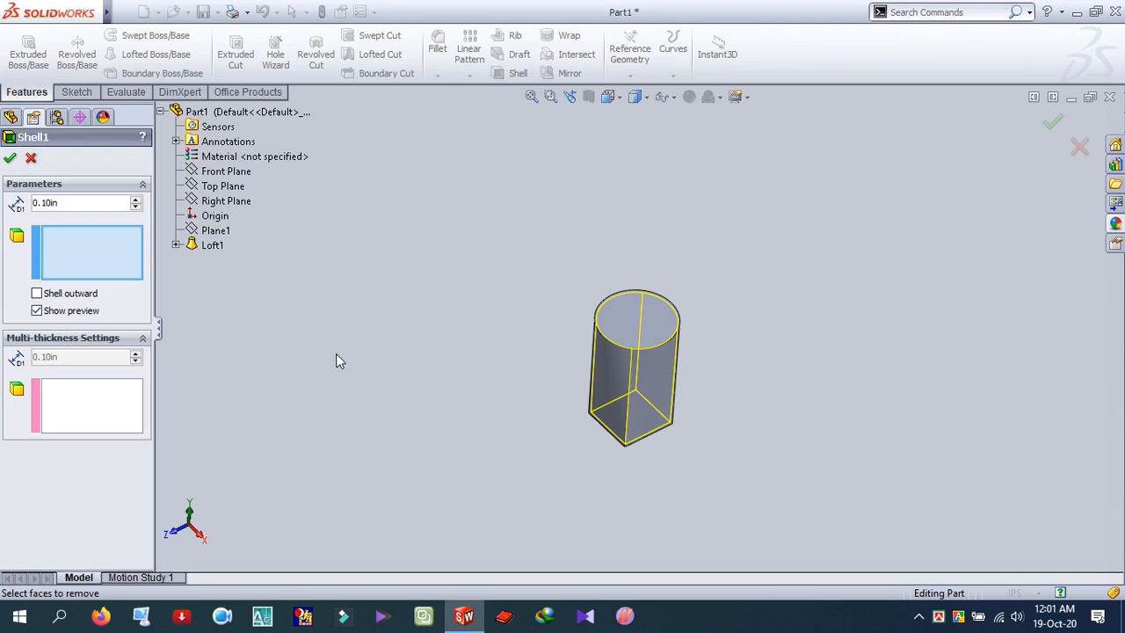
left_click(638, 325)
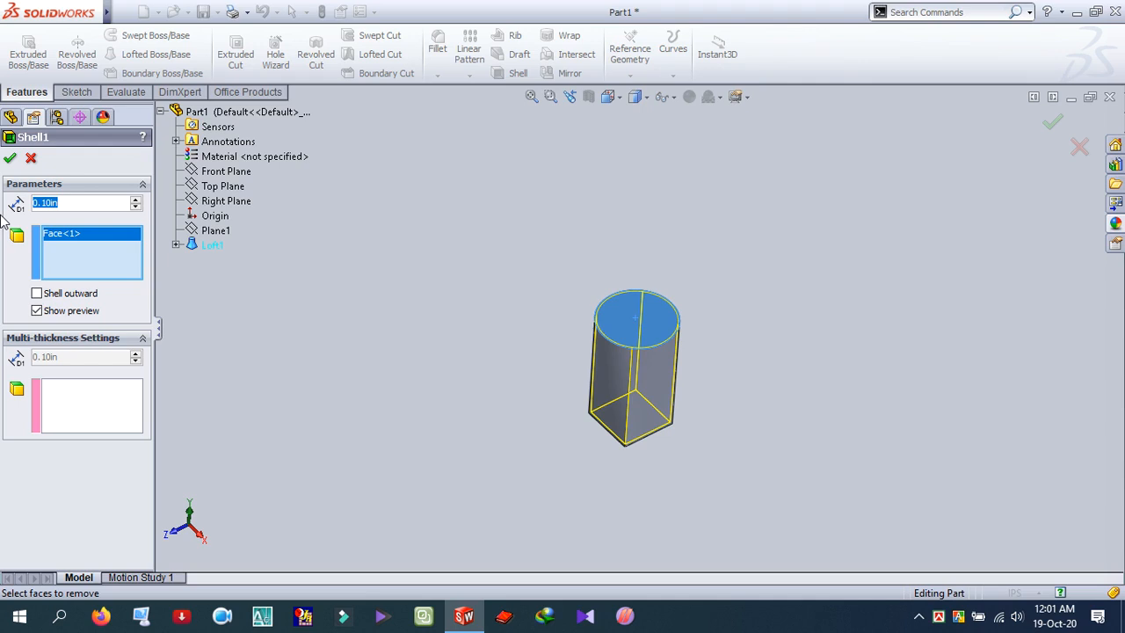
type("5mm")
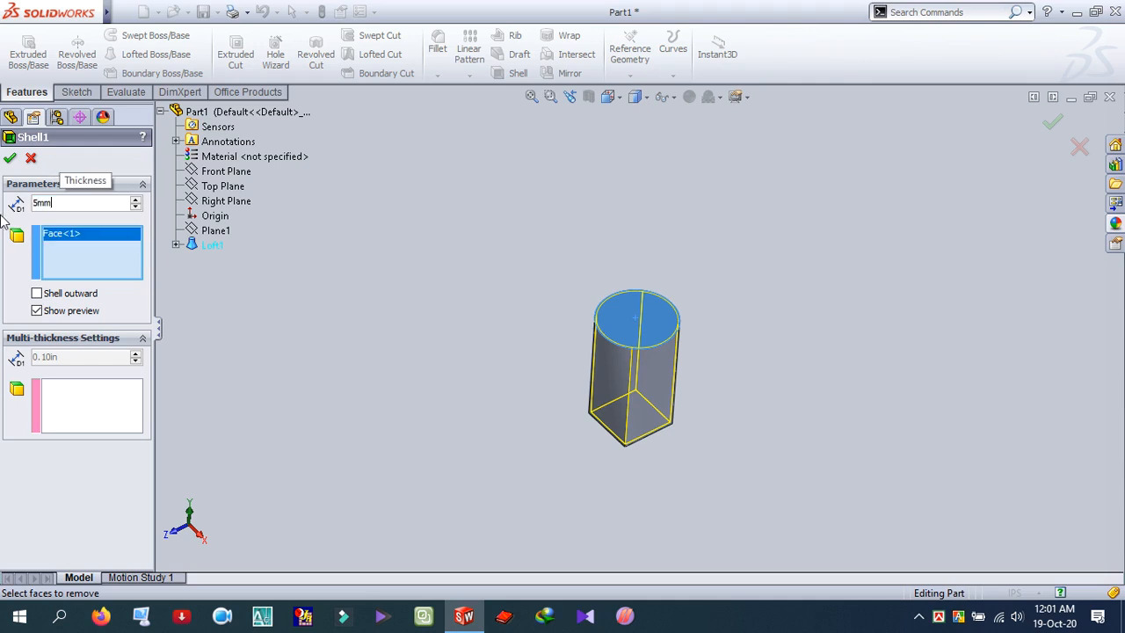
key("Return")
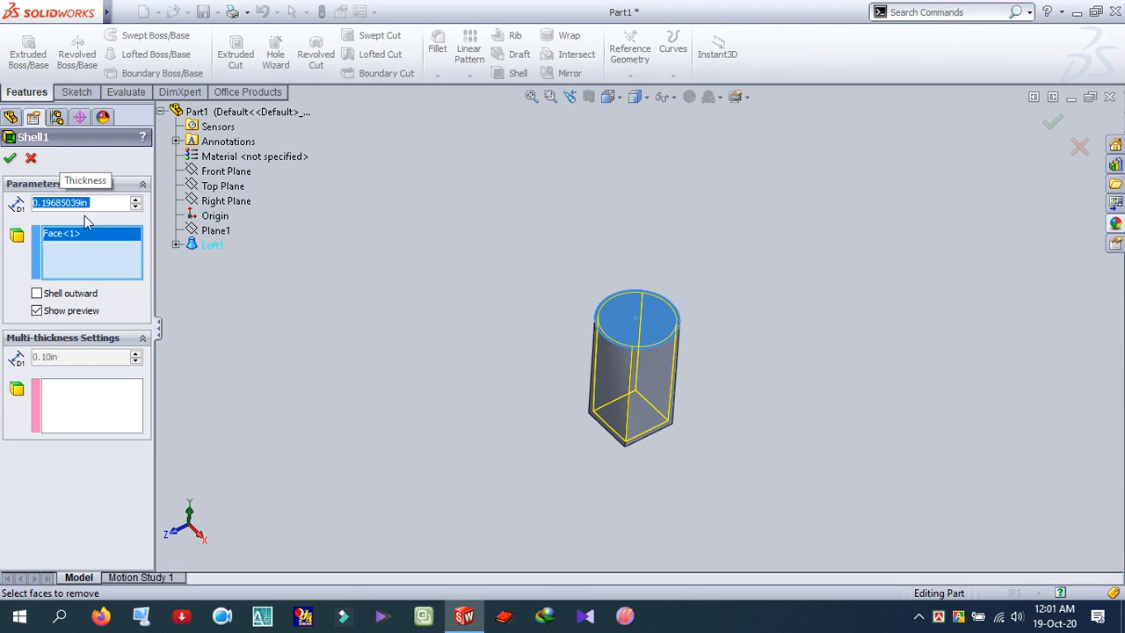
type(".")
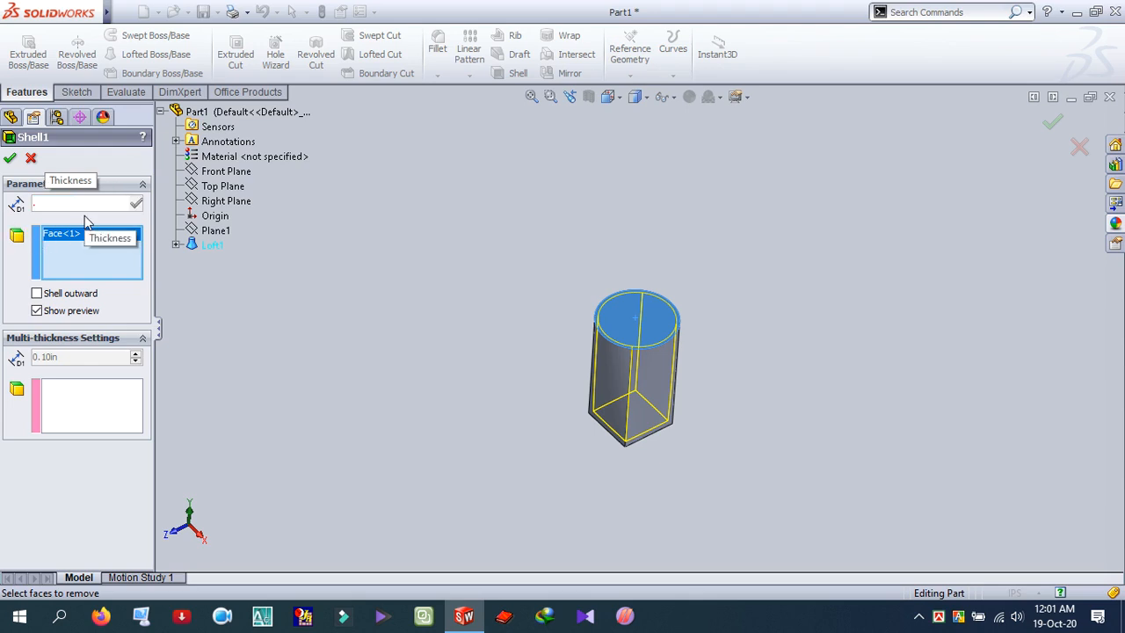
type("2")
key("Return")
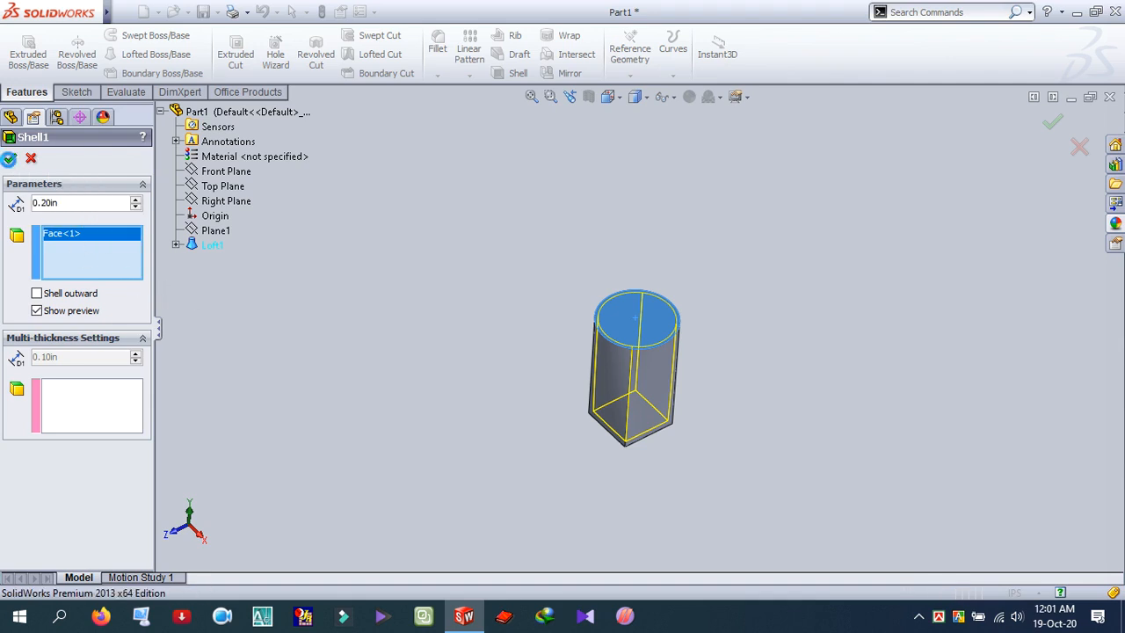
left_click(9, 158)
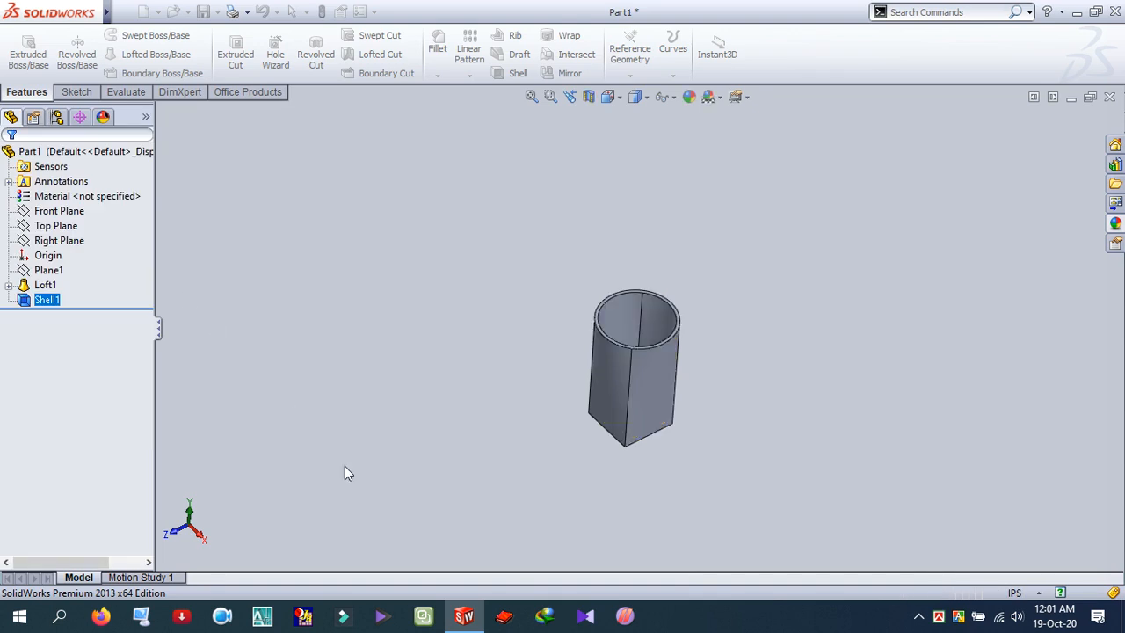
Start a sketch on the body's square bottom face and convert the face's edges into sketch entities.
middle_click_drag(368, 487, 410, 413)
middle_click_drag(626, 498, 575, 390)
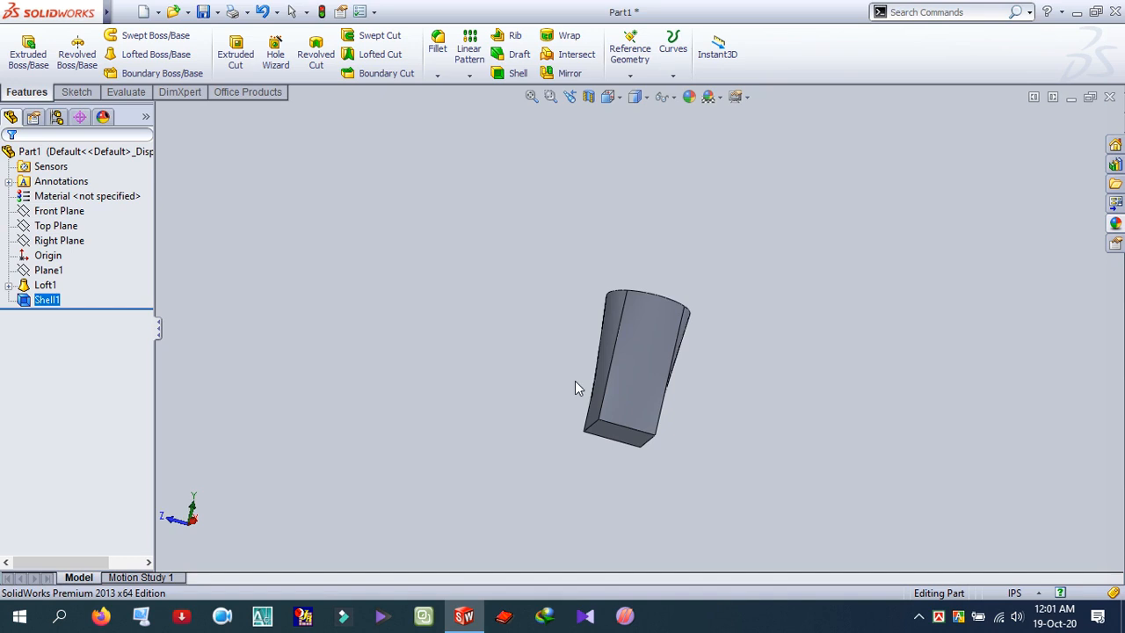
middle_click_drag(674, 502, 762, 319)
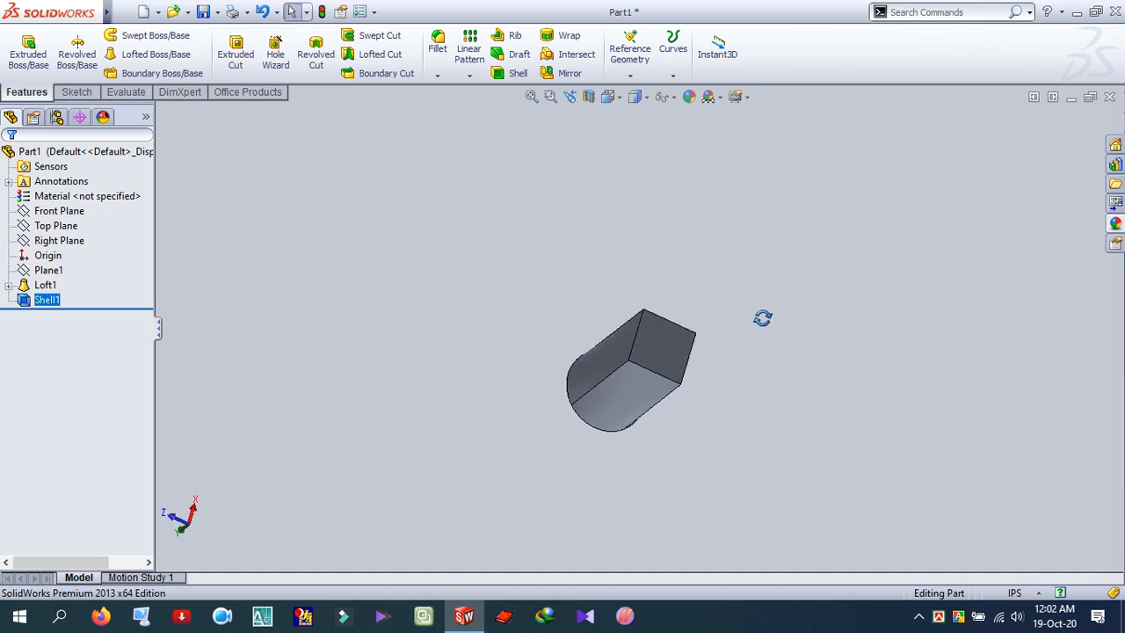
left_click(675, 357)
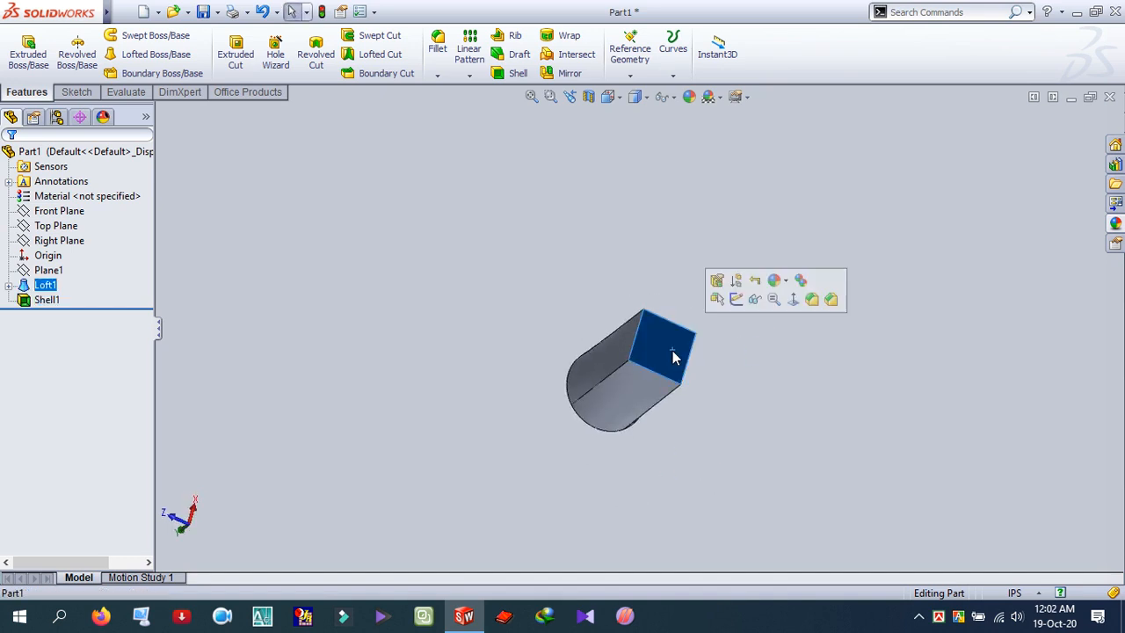
left_click(736, 300)
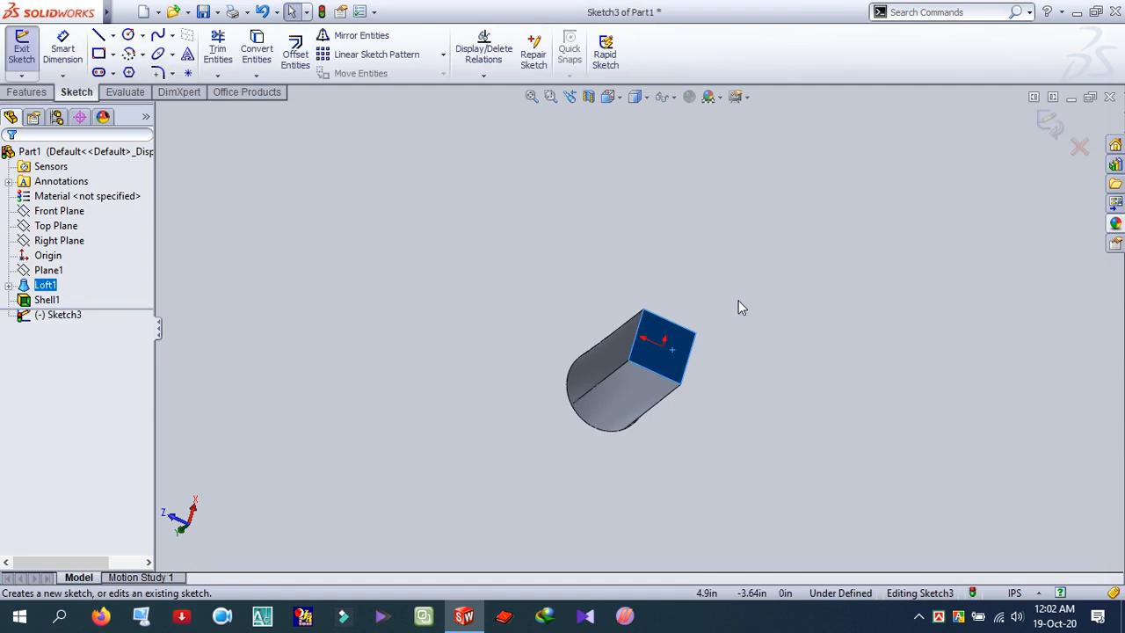
mouse_move(361, 447)
middle_mouse_down()
mouse_move(318, 437)
mouse_move(333, 496)
middle_mouse_up()
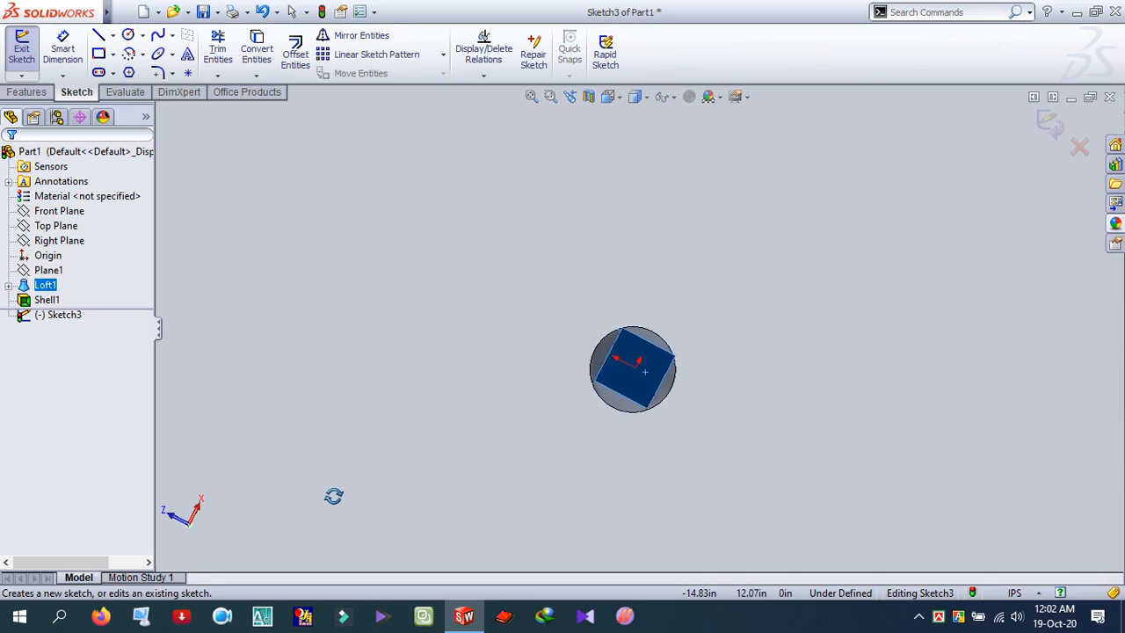
middle_click_drag(729, 480, 718, 495)
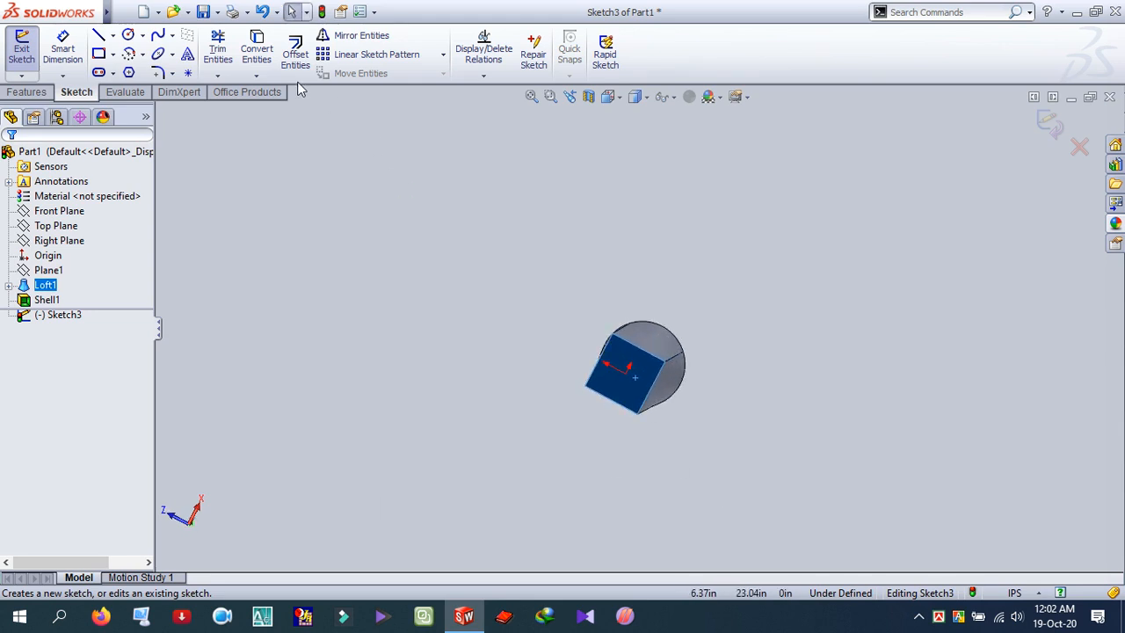
left_click(263, 67)
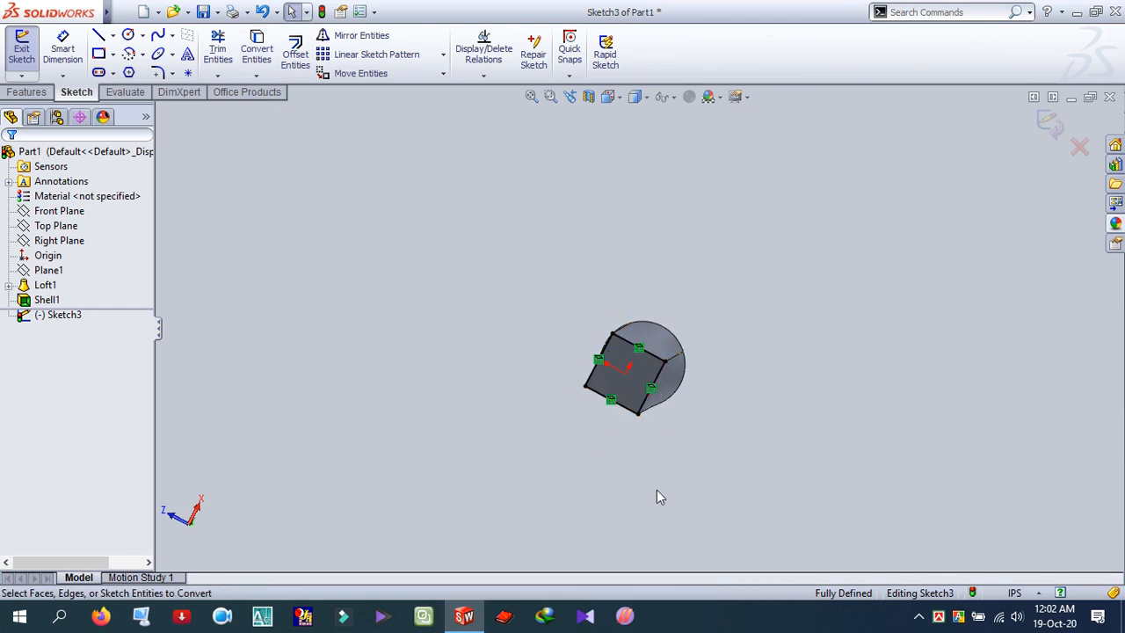
Extrude the converted square as a blind boss 1 in deep, outward from the bottom face and merged with the body.
left_click(44, 94)
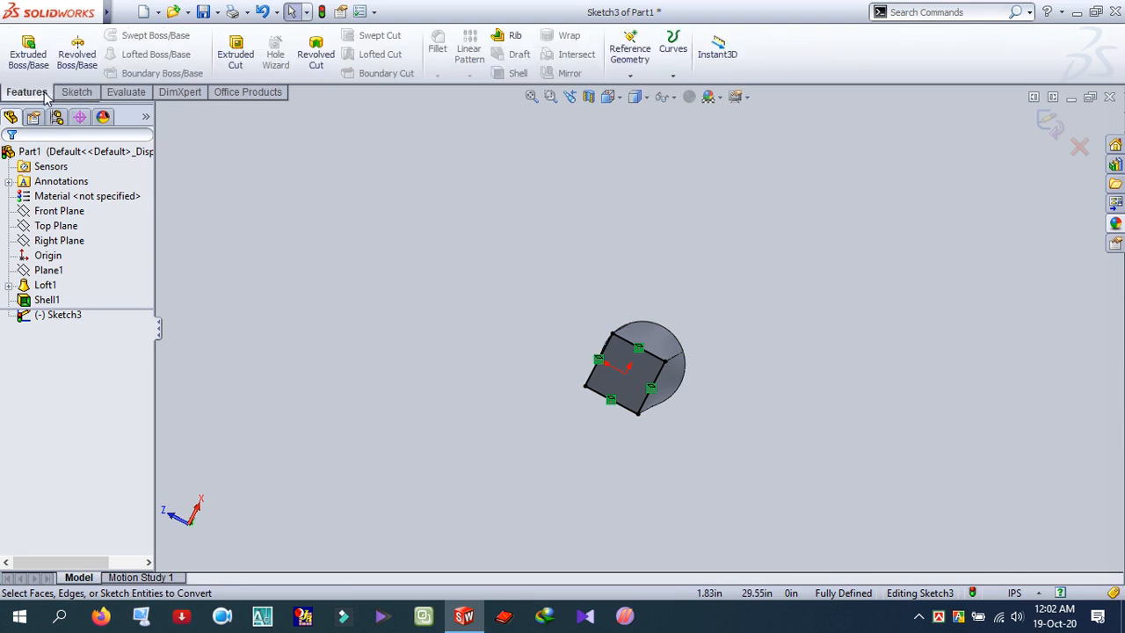
left_click(29, 55)
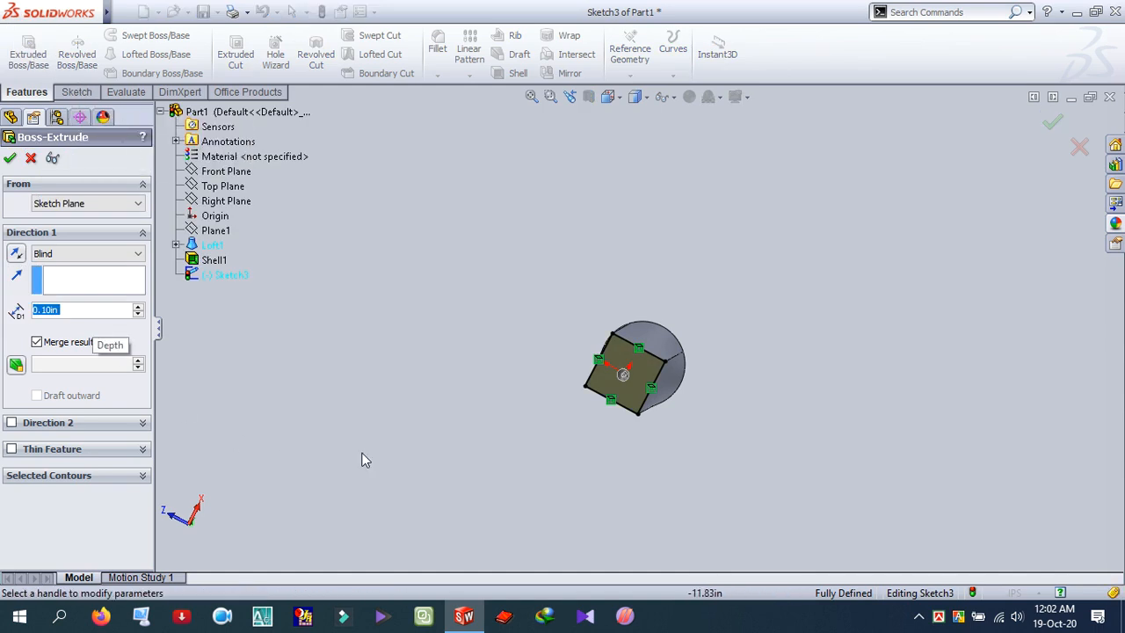
middle_click_drag(525, 465, 770, 339)
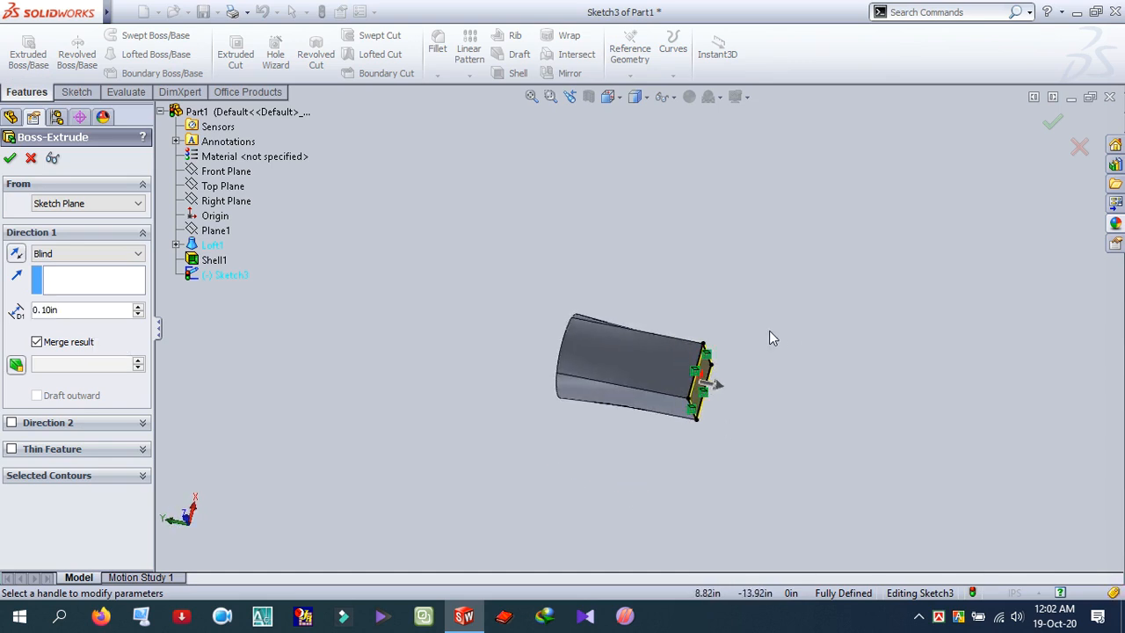
left_click(17, 255)
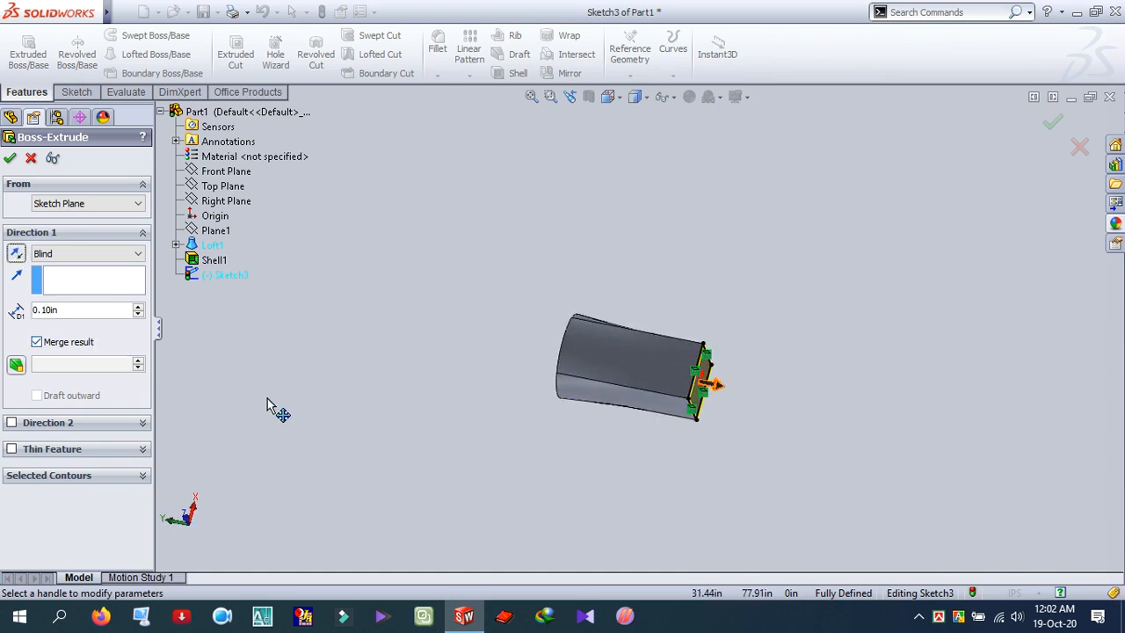
left_click_drag(69, 309, 3, 310)
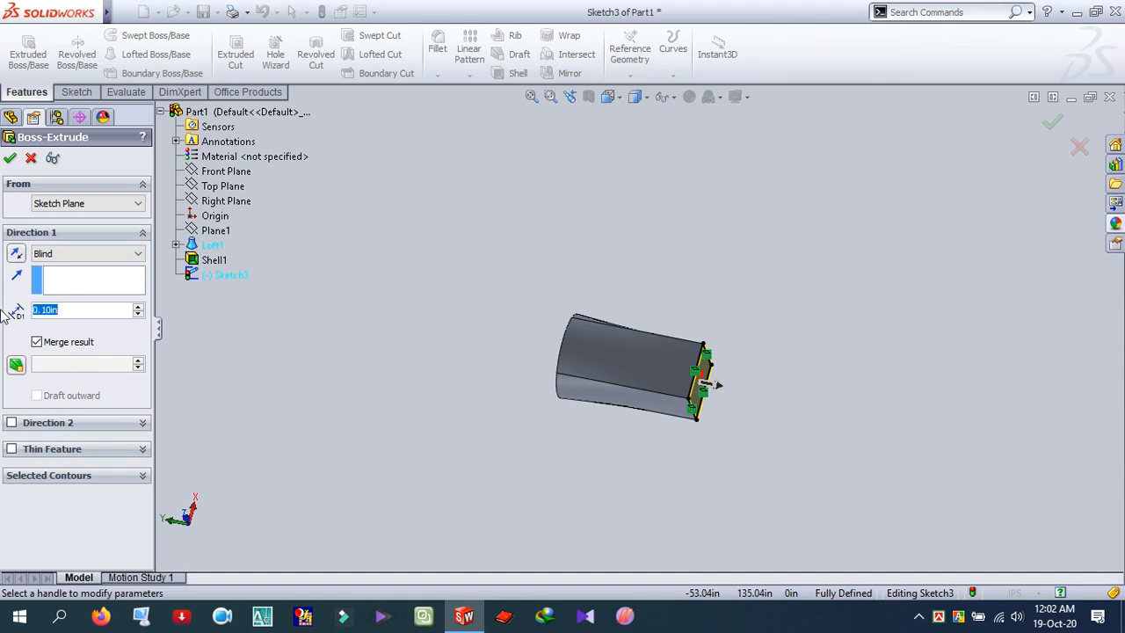
type("1")
key("Return")
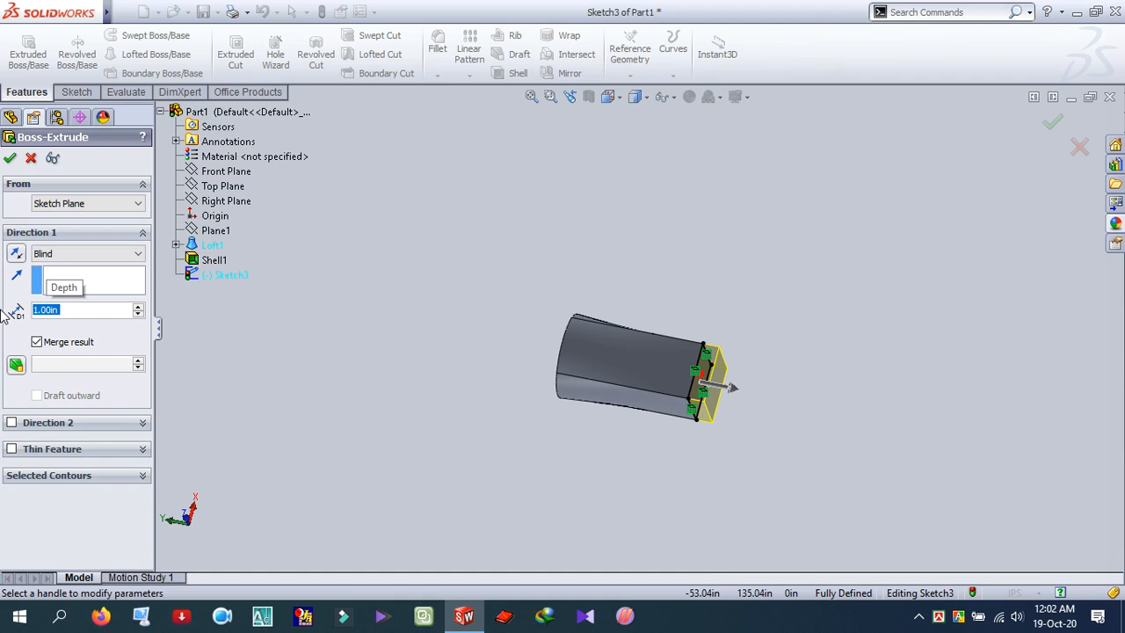
left_click(10, 158)
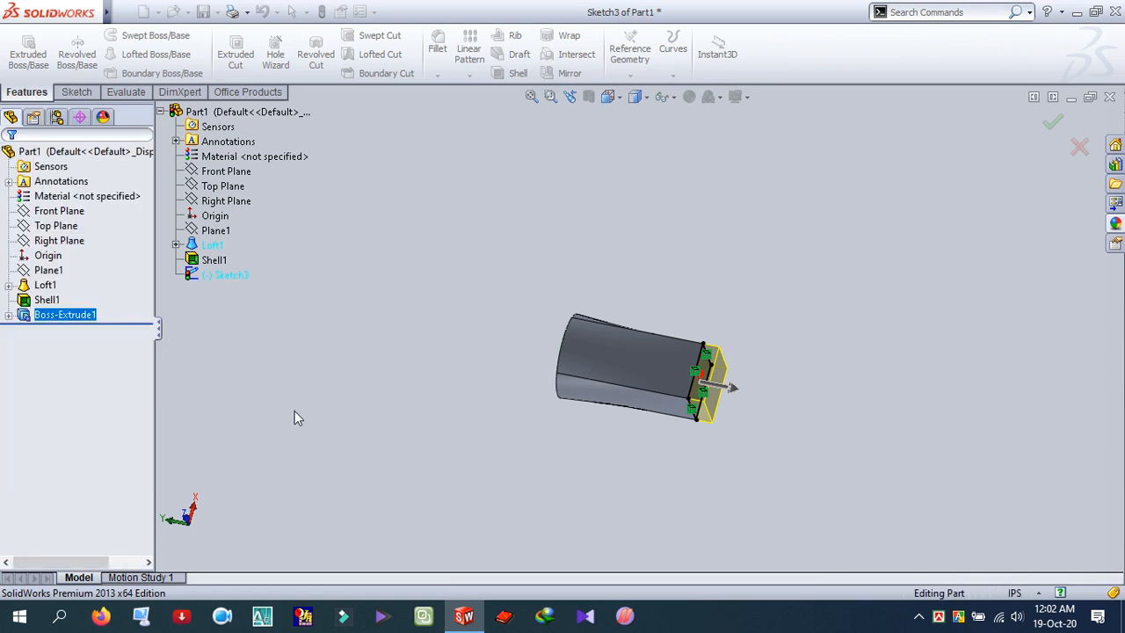
Set up a constant-radius 1 mm fillet on the outer and inner edges of the container's circular rim.
middle_click_drag(370, 375, 276, 489)
scroll(678, 334, "up", 1)
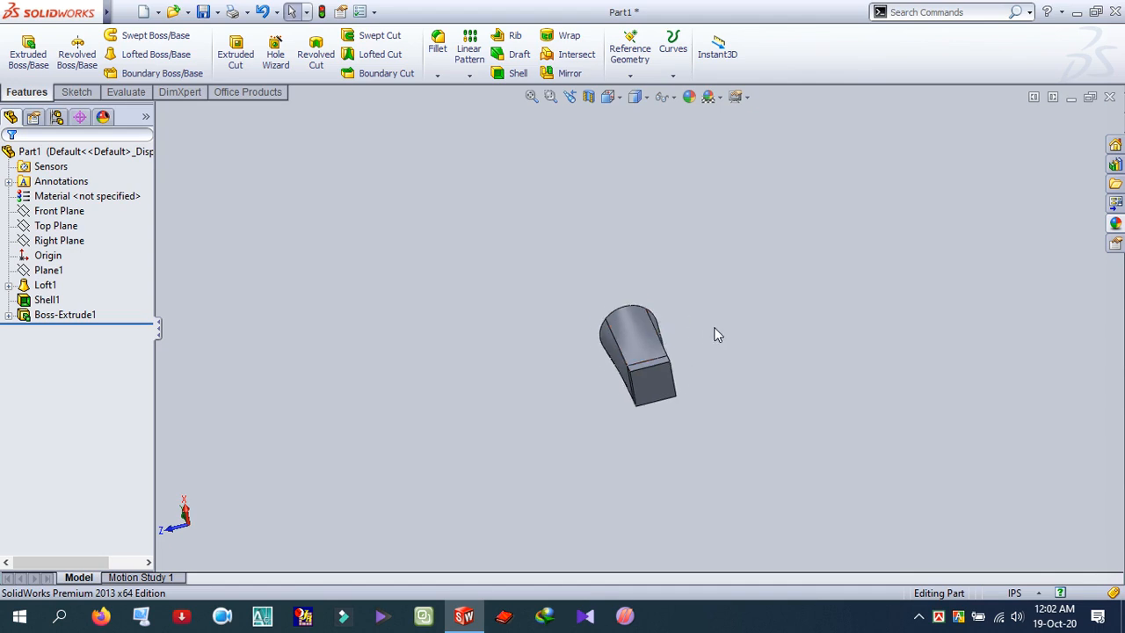
middle_click_drag(738, 313, 683, 489)
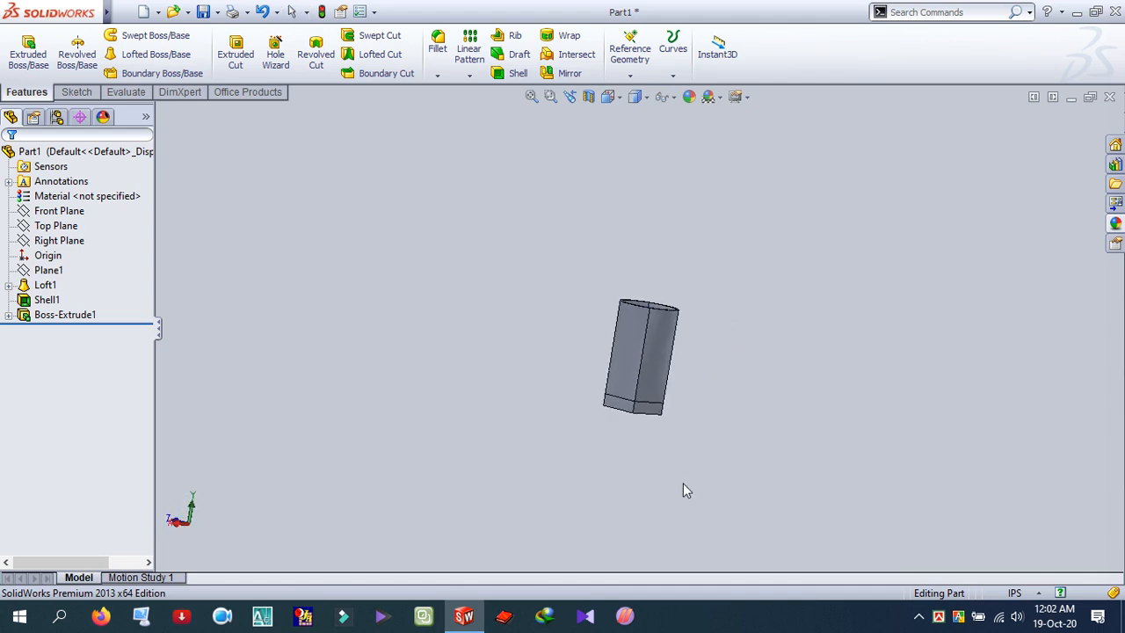
middle_click_drag(720, 348, 696, 411)
scroll(679, 341, "down", 3)
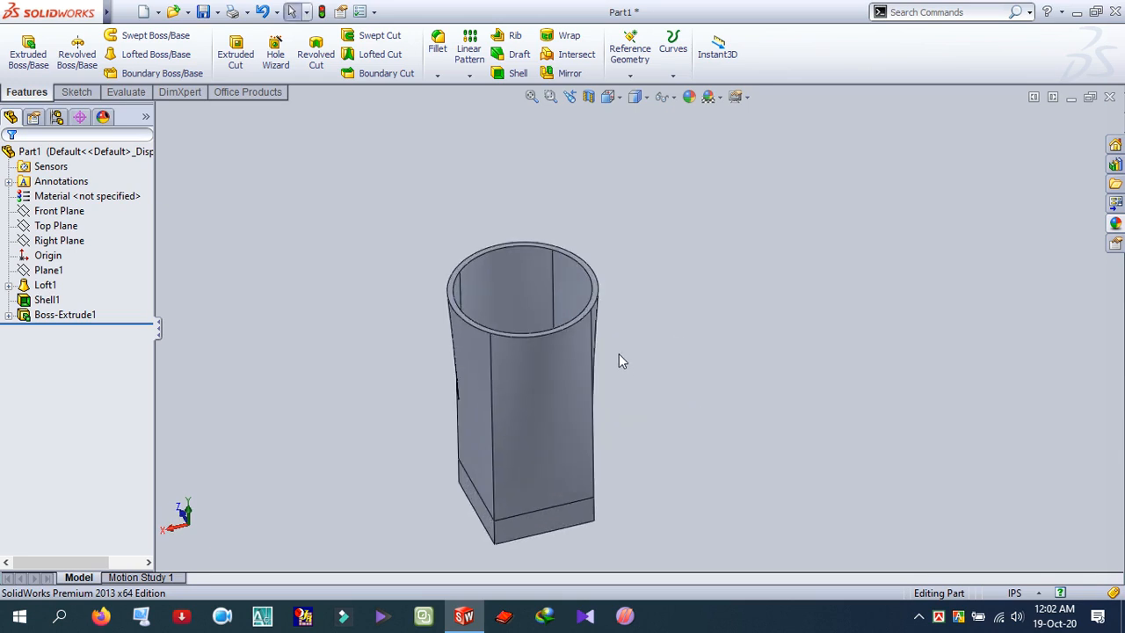
scroll(615, 356, "down", 3)
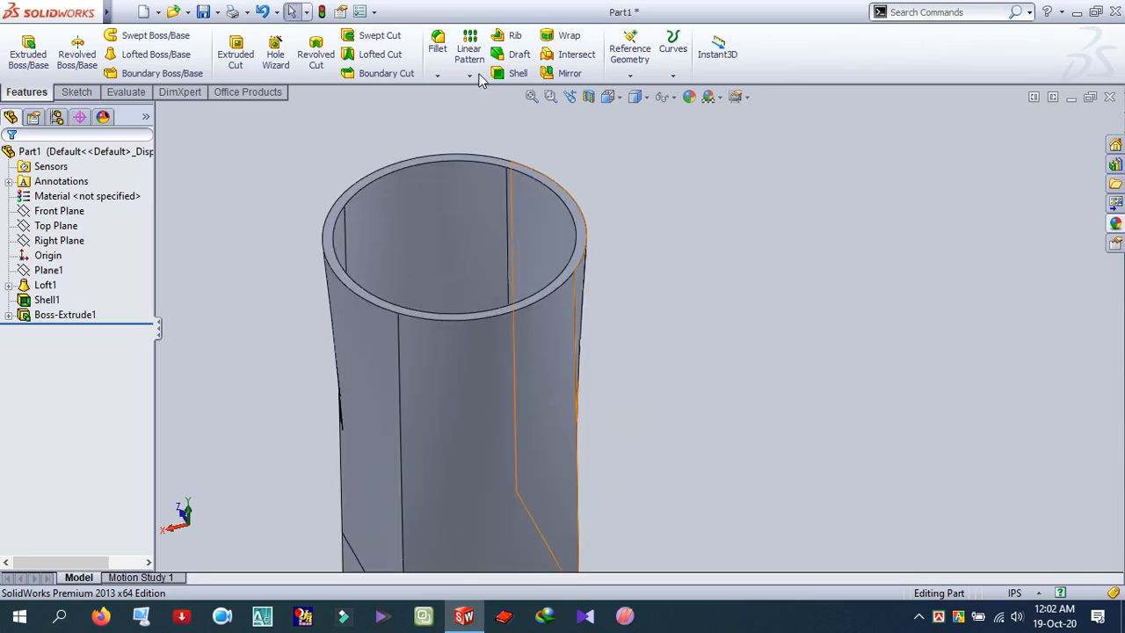
left_click(439, 44)
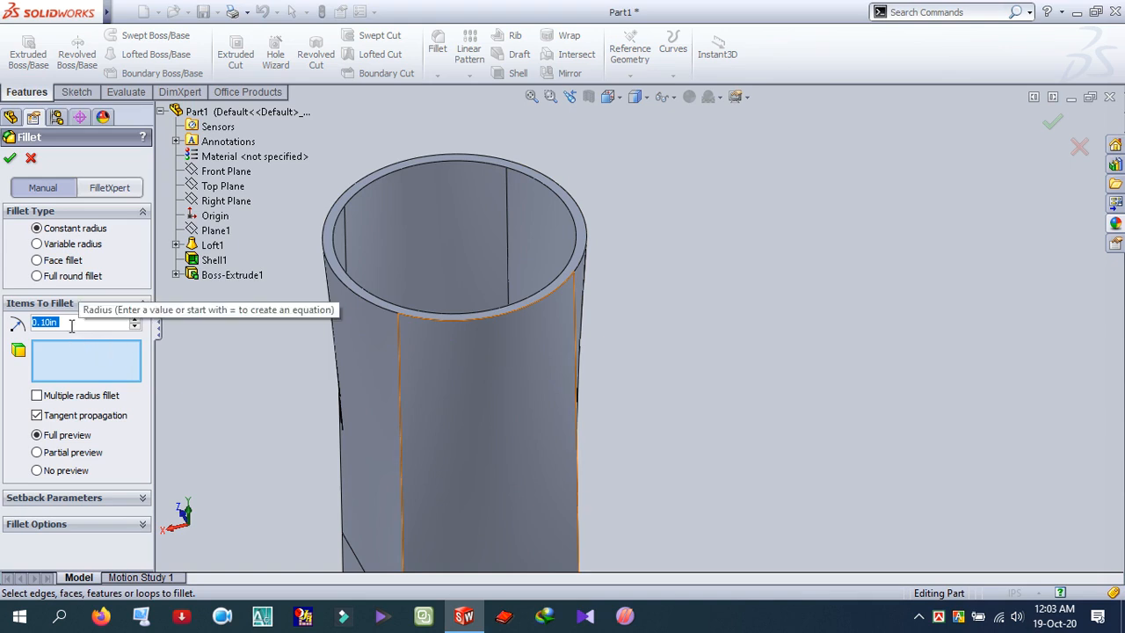
type("1mm")
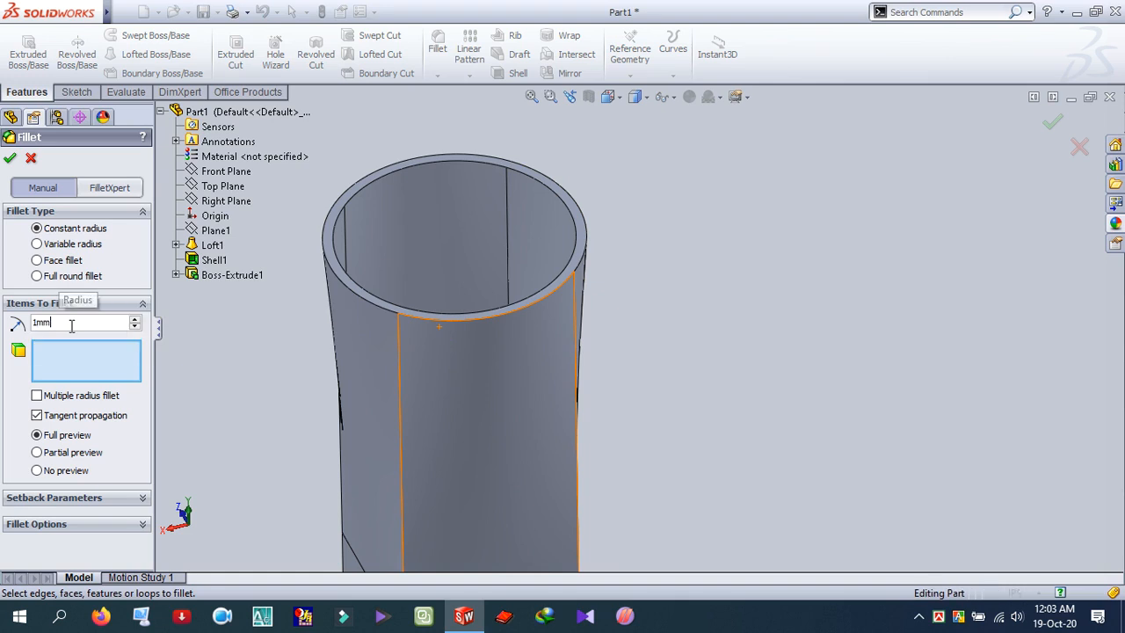
key("Return")
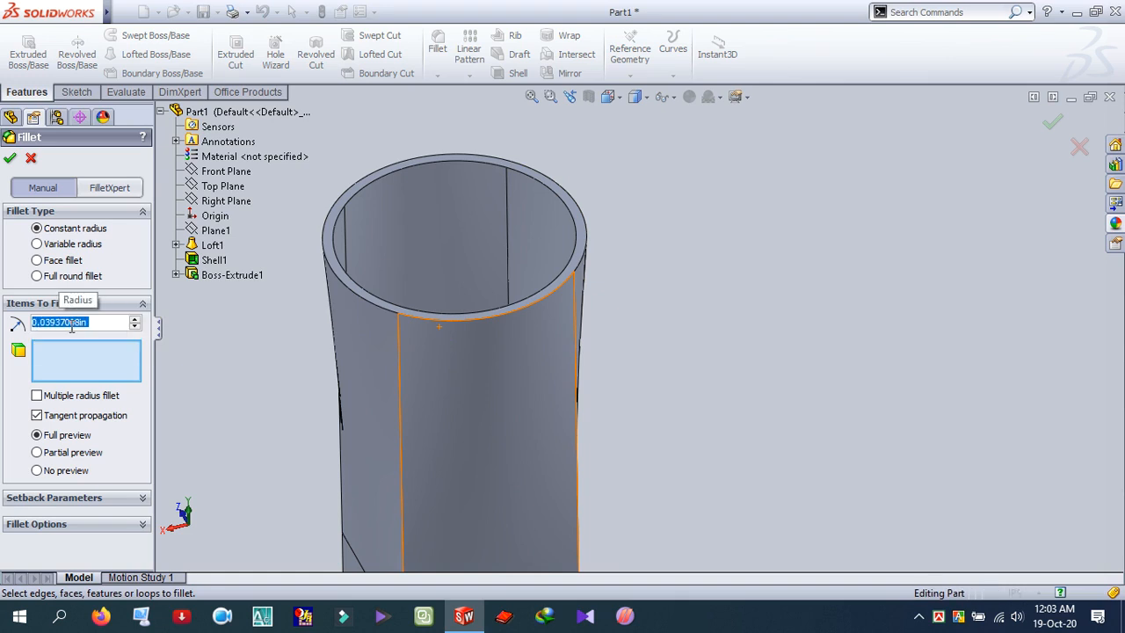
left_click(429, 320)
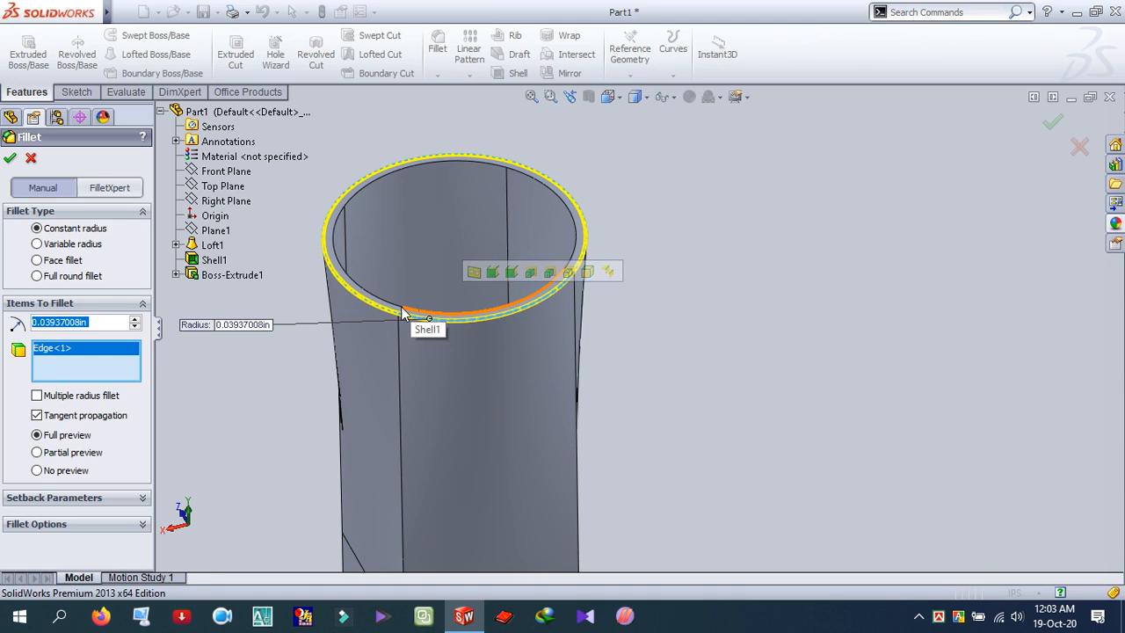
left_click(412, 313)
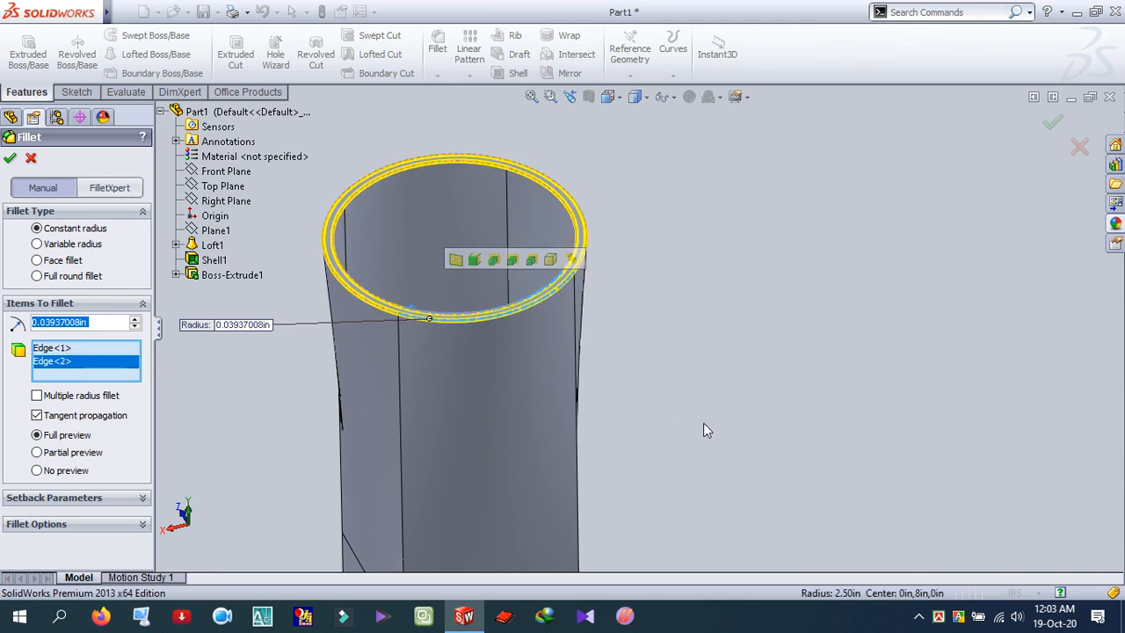
Set the rim fillet's radius to 0.05 in and apply it to both edges.
mouse_move(687, 352)
middle_mouse_down()
mouse_move(686, 327)
mouse_move(737, 336)
mouse_move(708, 345)
middle_mouse_up()
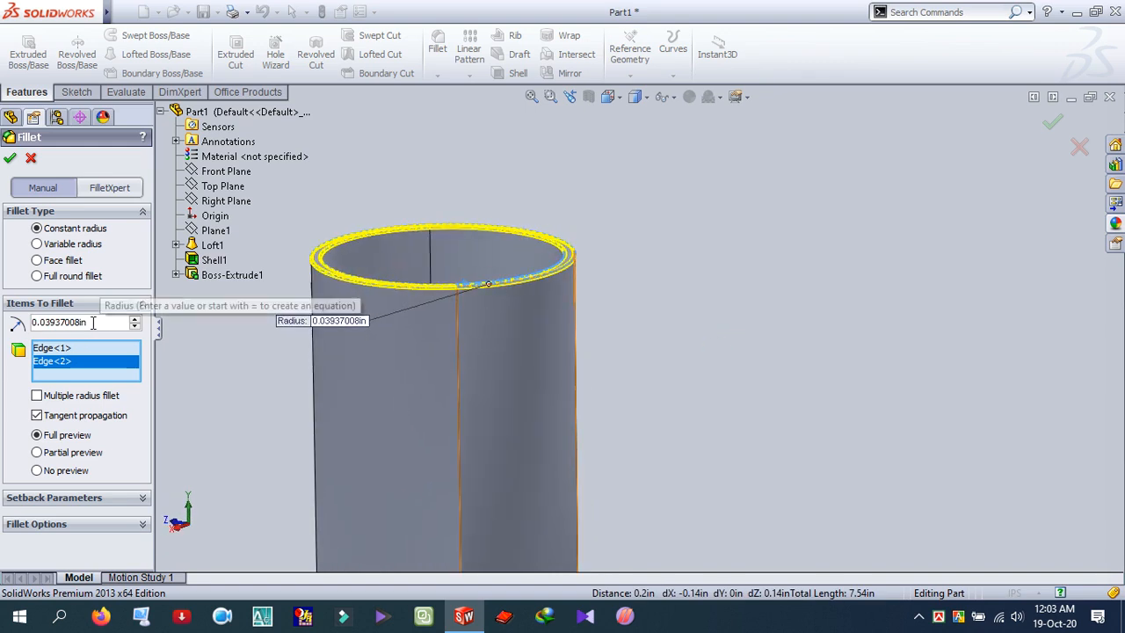
left_click_drag(93, 322, 3, 331)
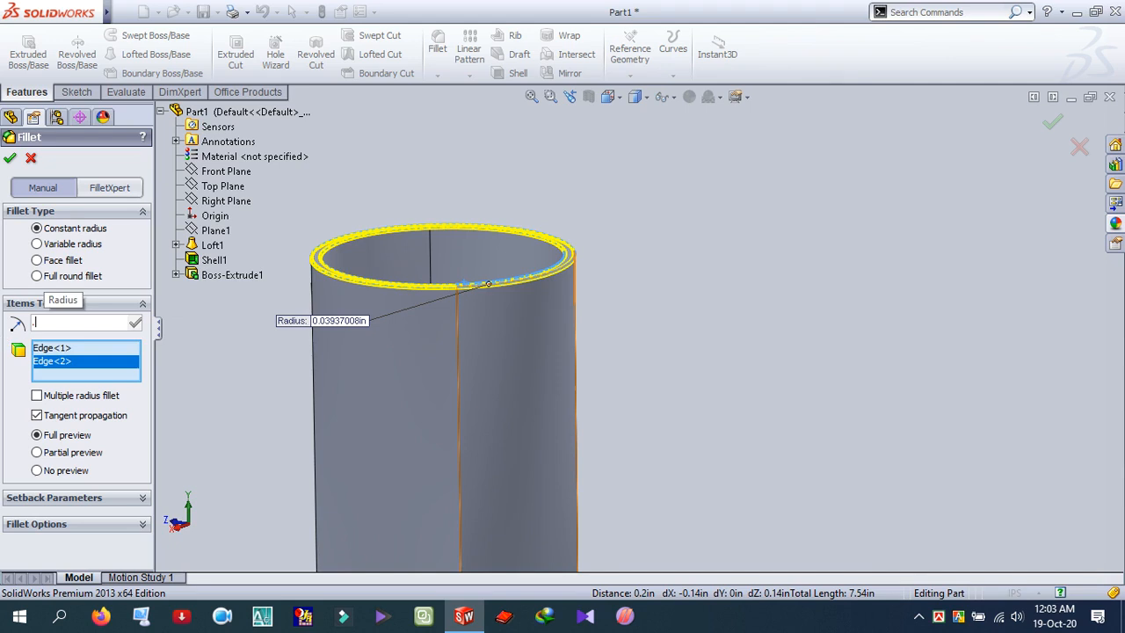
type(".05")
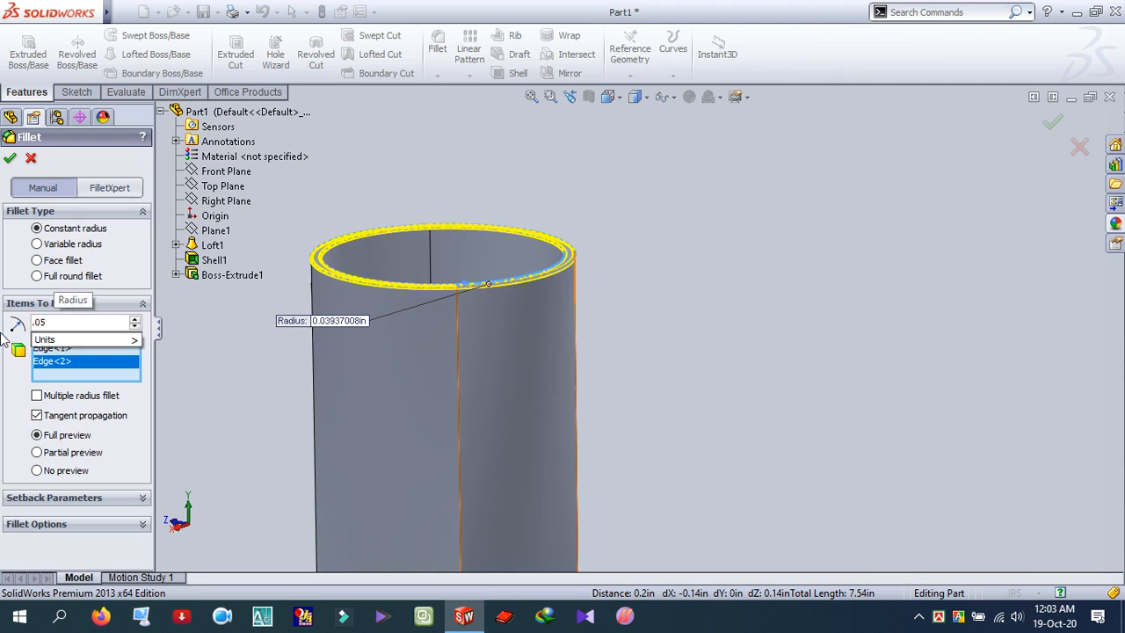
key("Return")
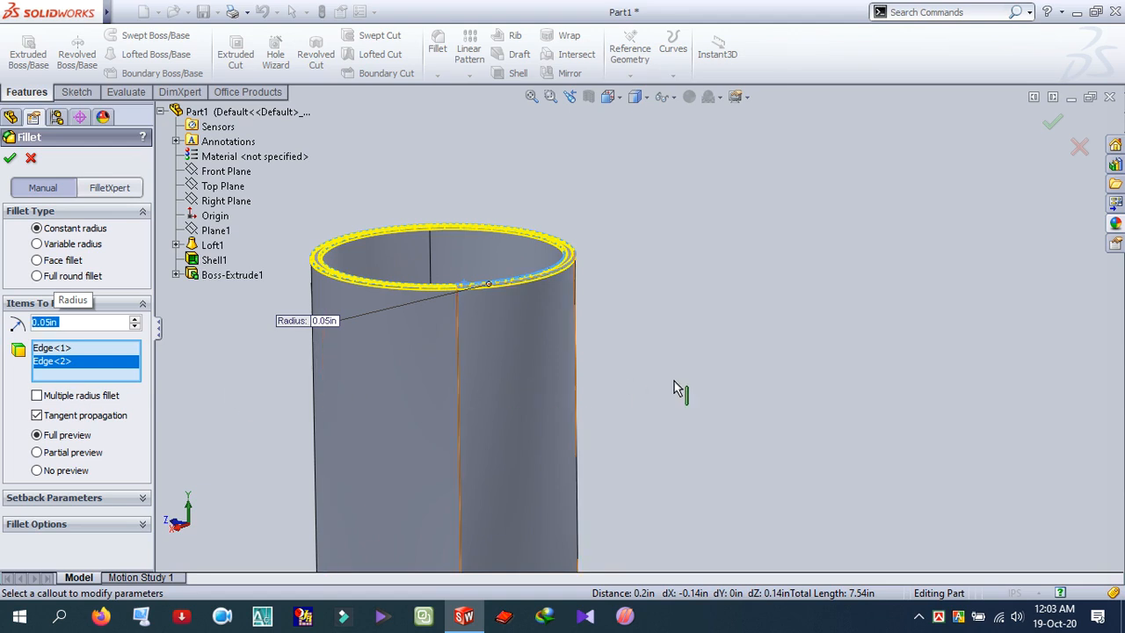
middle_click_drag(623, 455, 678, 528)
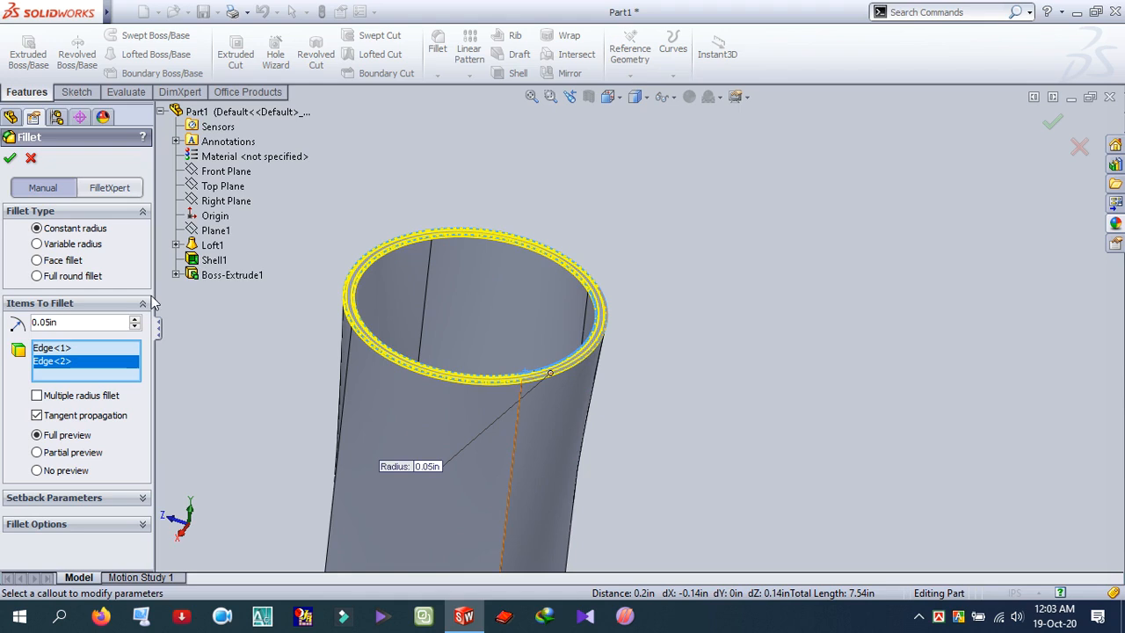
left_click(9, 156)
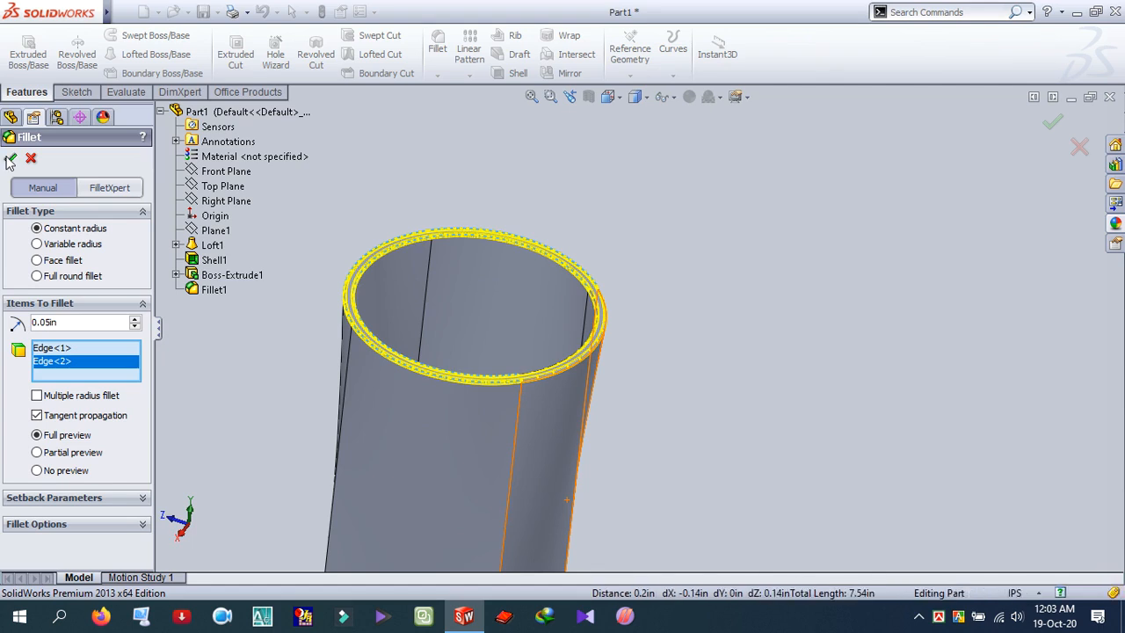
Start a new constant-radius fillet and set its radius to 0.2 in.
scroll(570, 418, "up", 5)
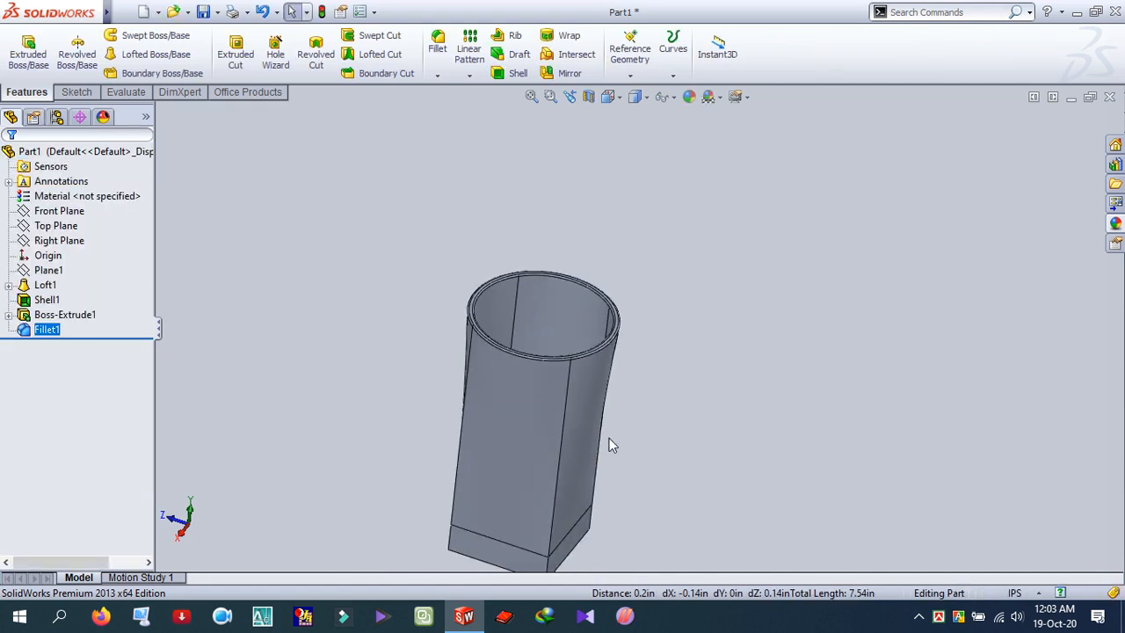
middle_click_drag(686, 424, 684, 377)
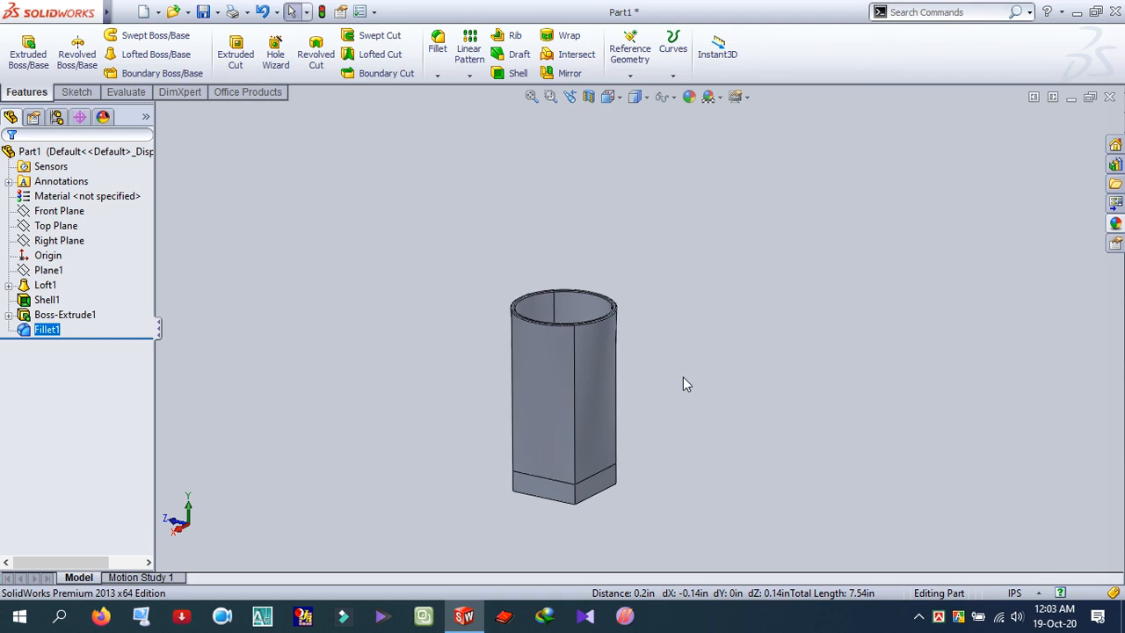
scroll(678, 390, "down", 1)
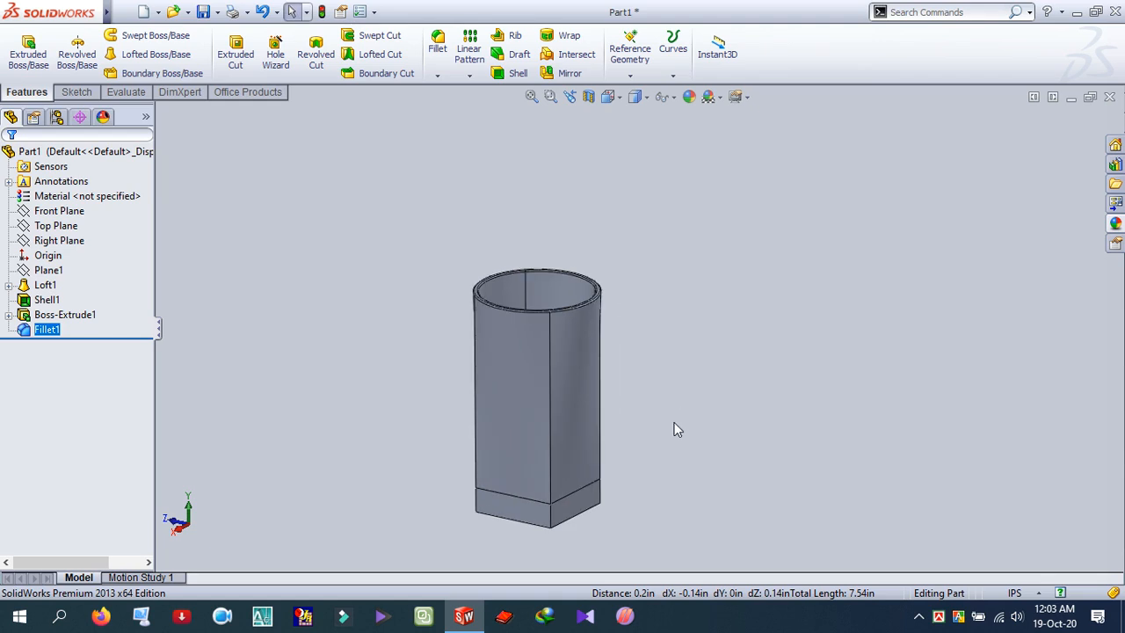
left_click(438, 49)
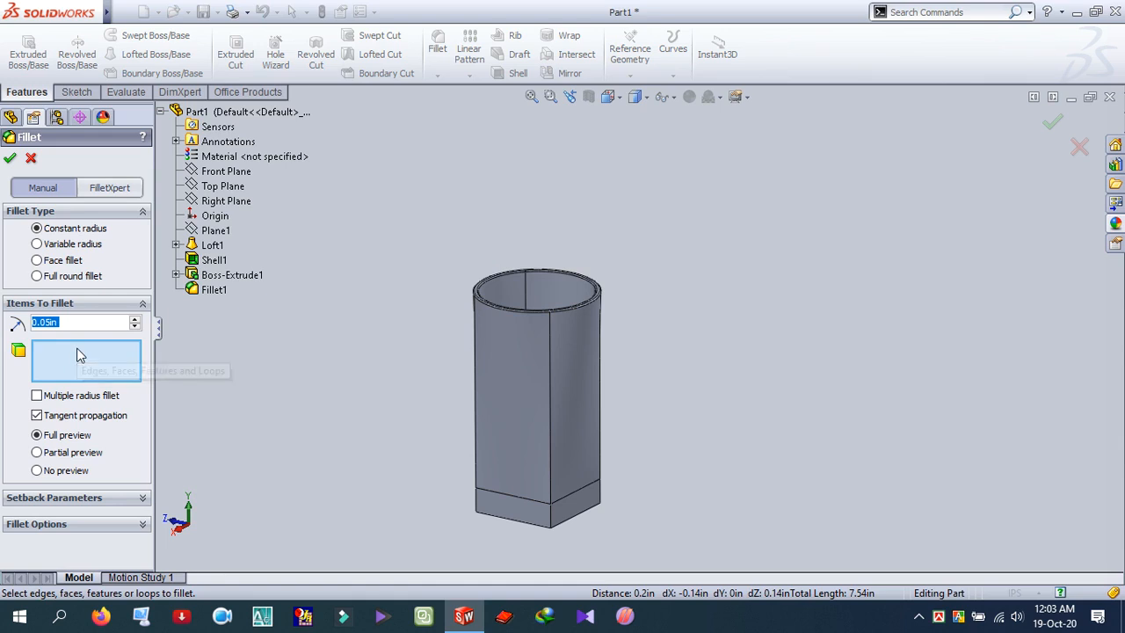
type("5mm")
key("Return")
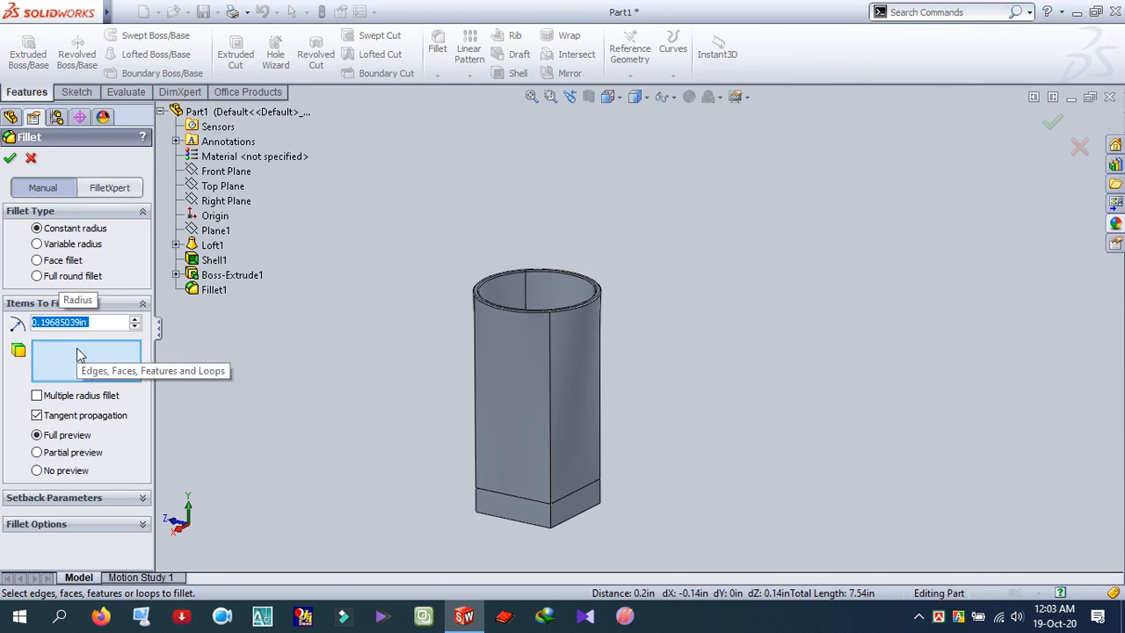
type(".2")
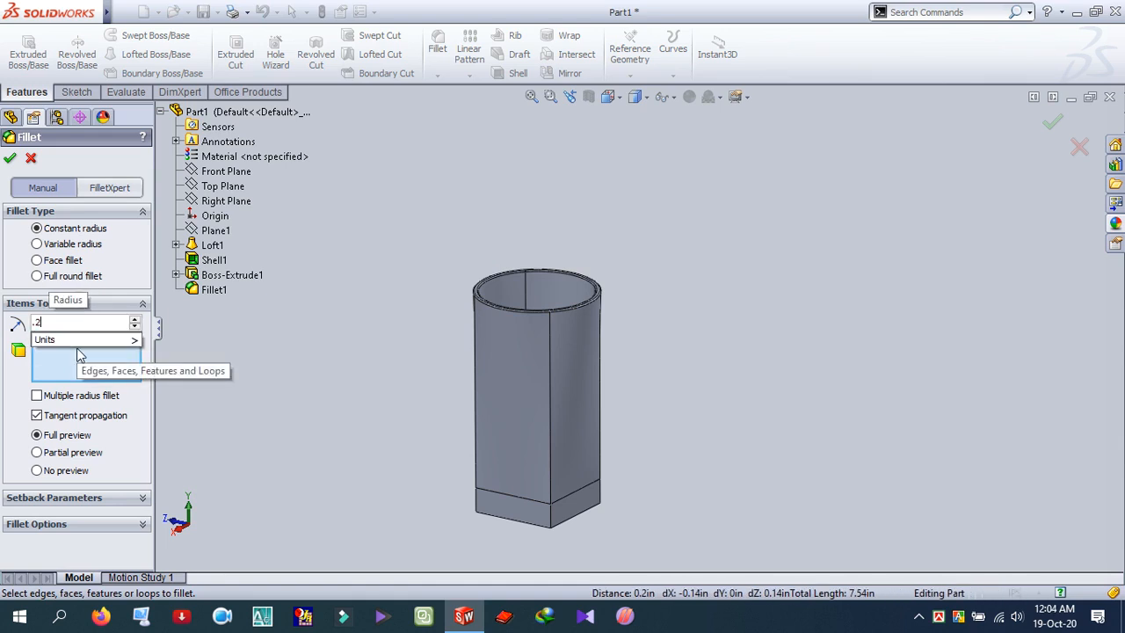
key("Return")
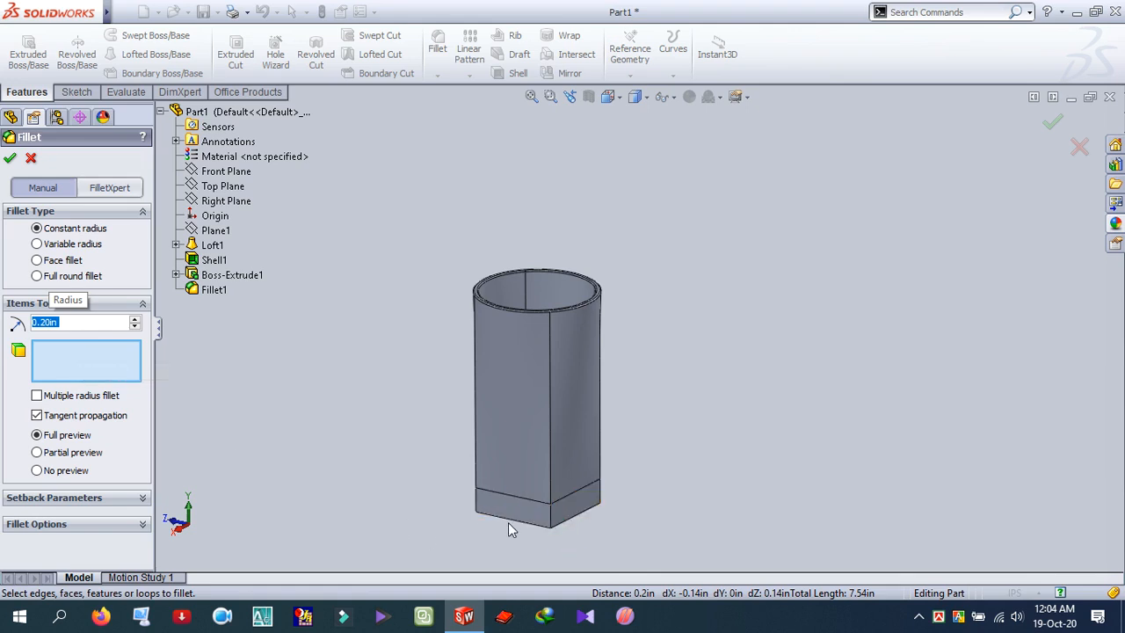
Apply the 0.2 in fillet to the four outer corner edges running from the square base up to the rim.
left_click(550, 522)
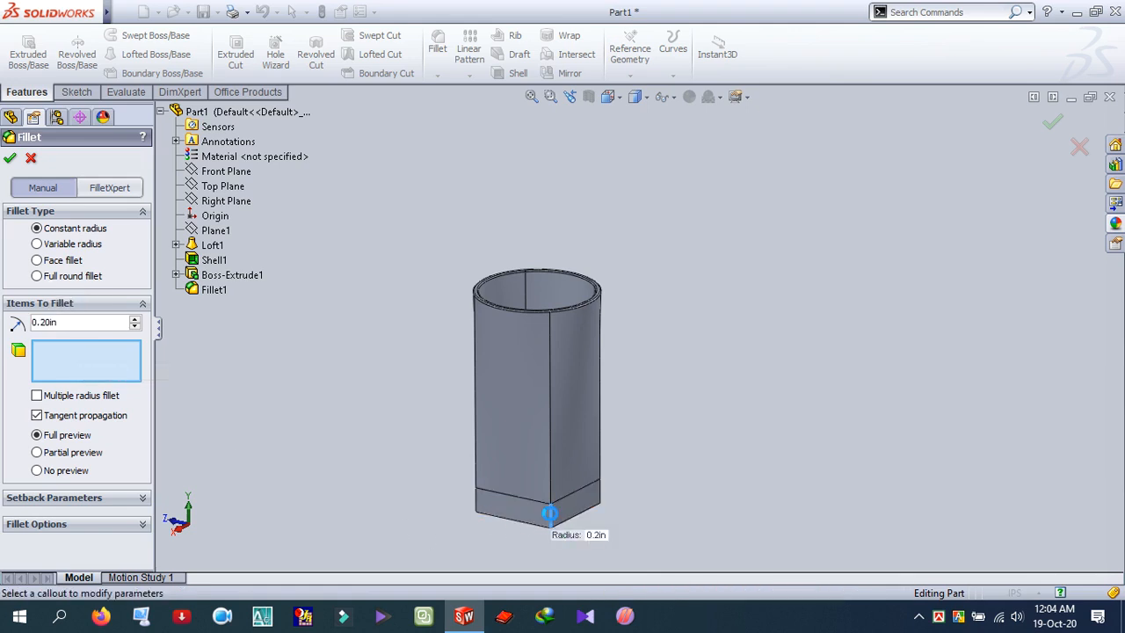
left_click(549, 508)
middle_click_drag(683, 510, 623, 513)
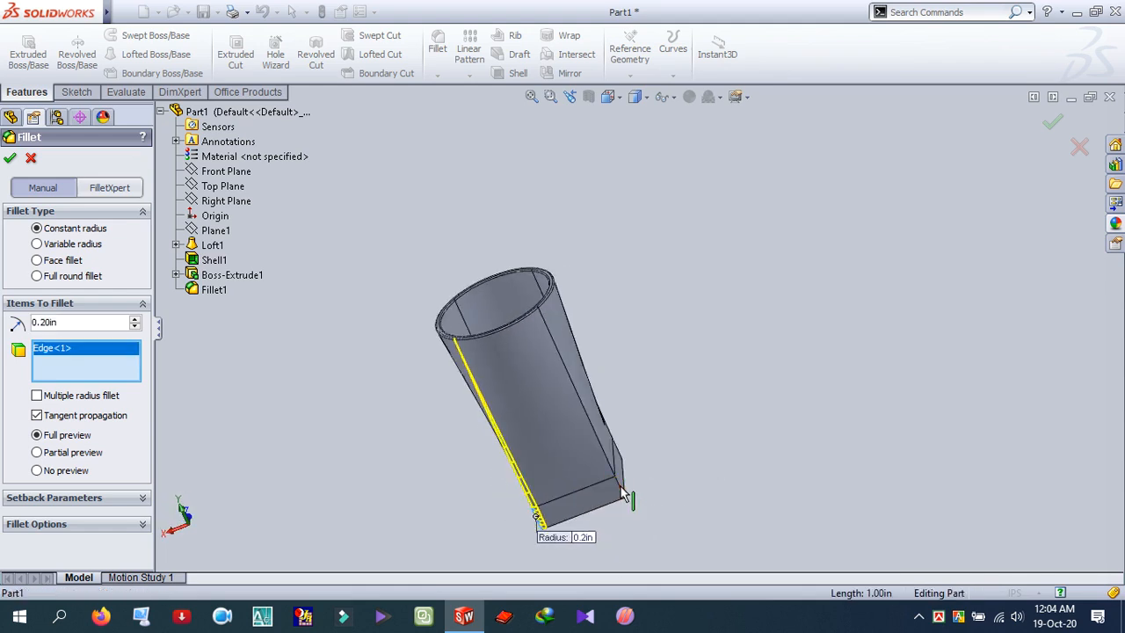
left_click(621, 490)
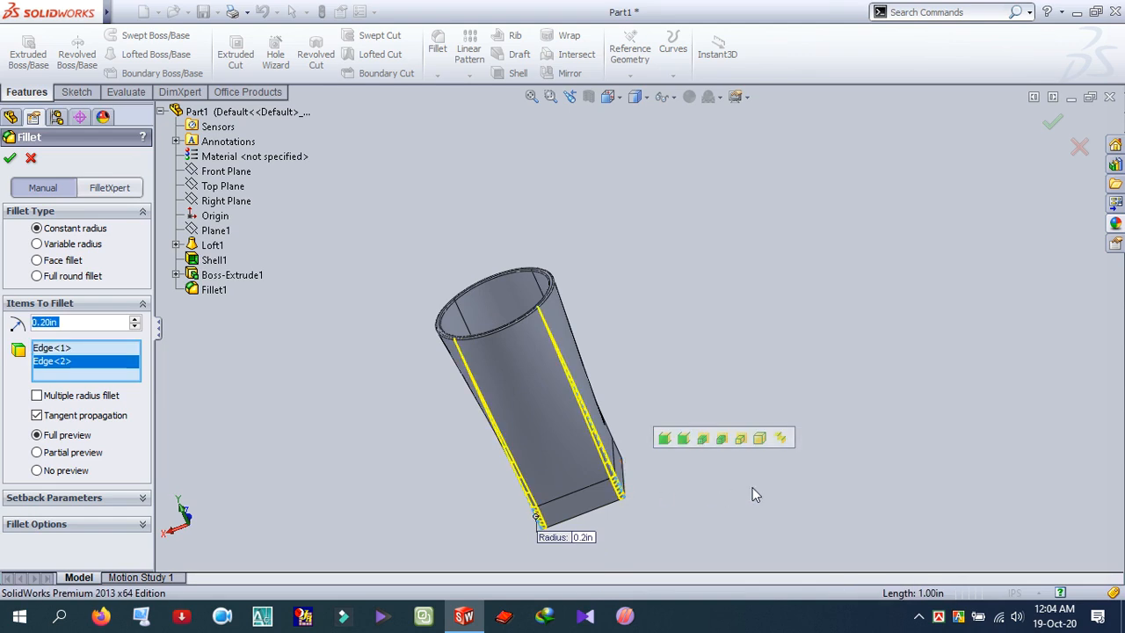
middle_click_drag(753, 488, 604, 522)
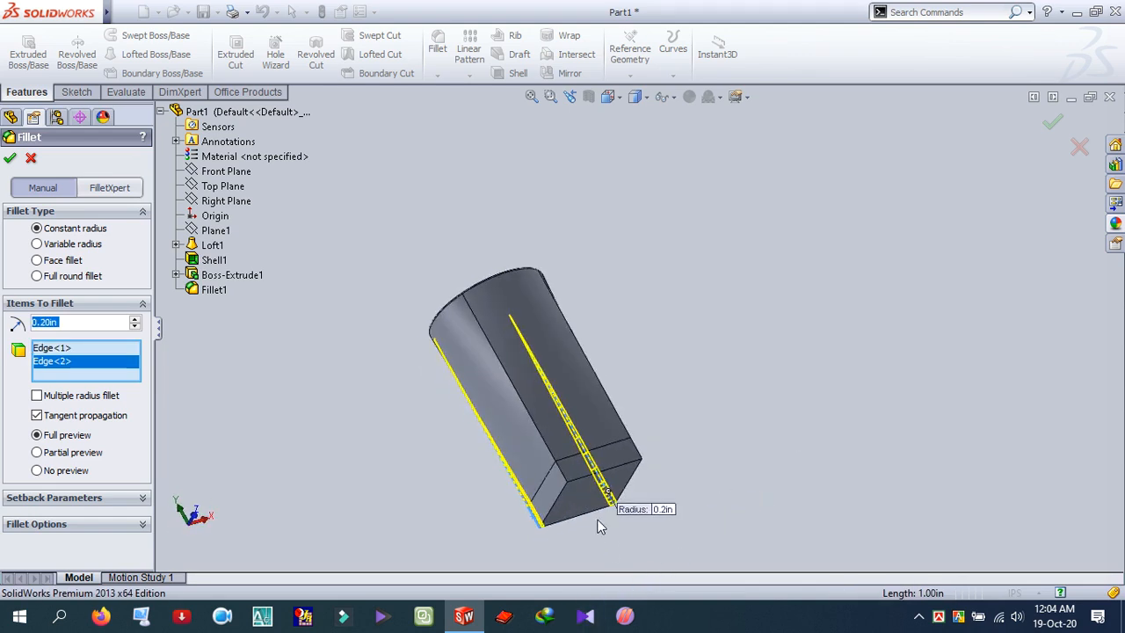
left_click(561, 472)
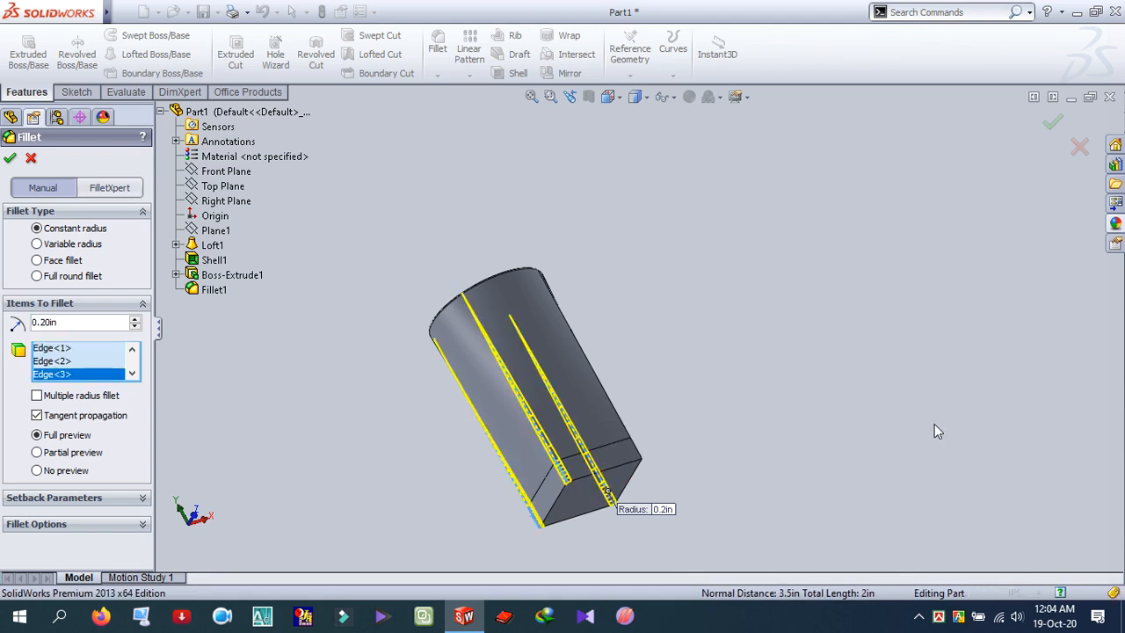
middle_click_drag(935, 424, 844, 562)
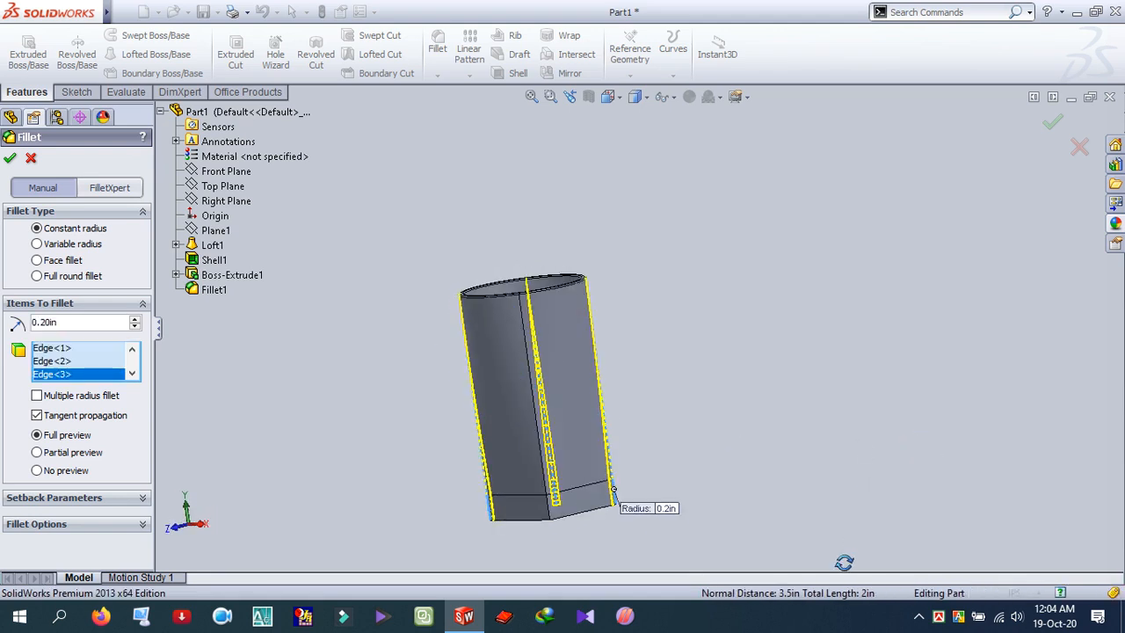
left_click(547, 510)
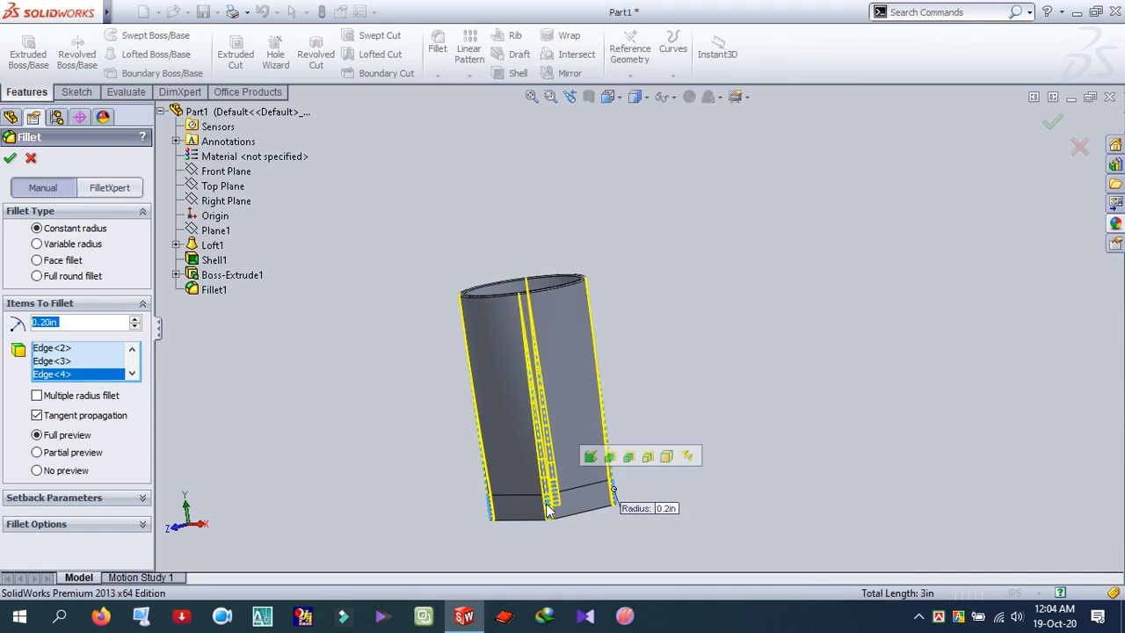
scroll(870, 424, "up", 3)
middle_click_drag(835, 438, 846, 520)
middle_click_drag(780, 352, 747, 388)
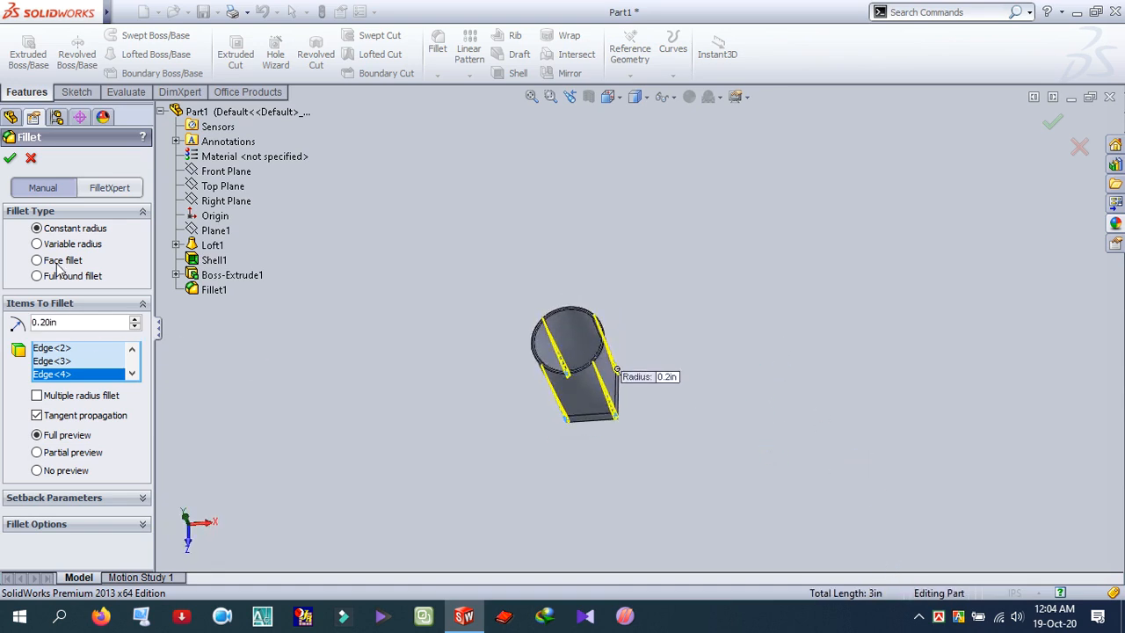
left_click(11, 159)
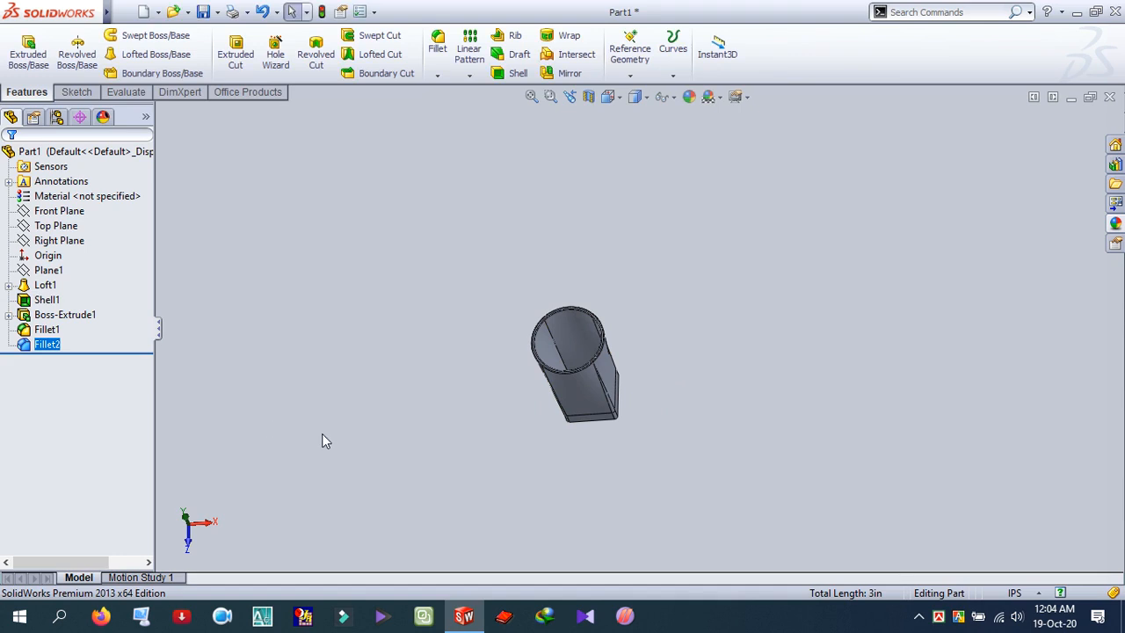
Set up another 0.2 in constant-radius fillet on the four inner corner edges of the hollow cavity.
middle_click_drag(324, 434, 348, 493)
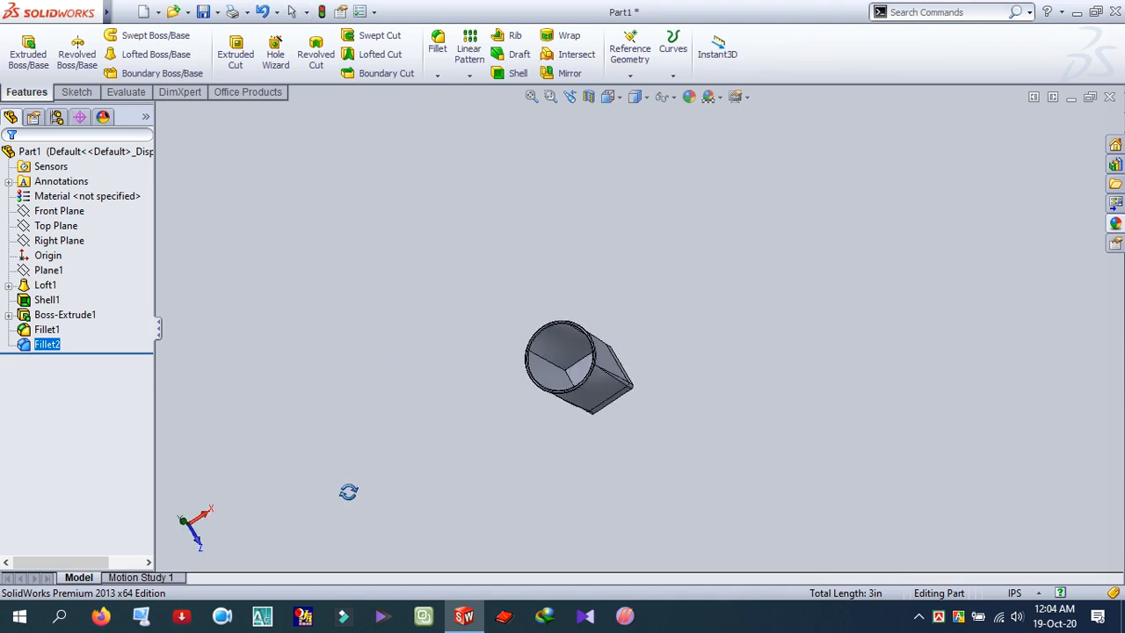
left_click(438, 46)
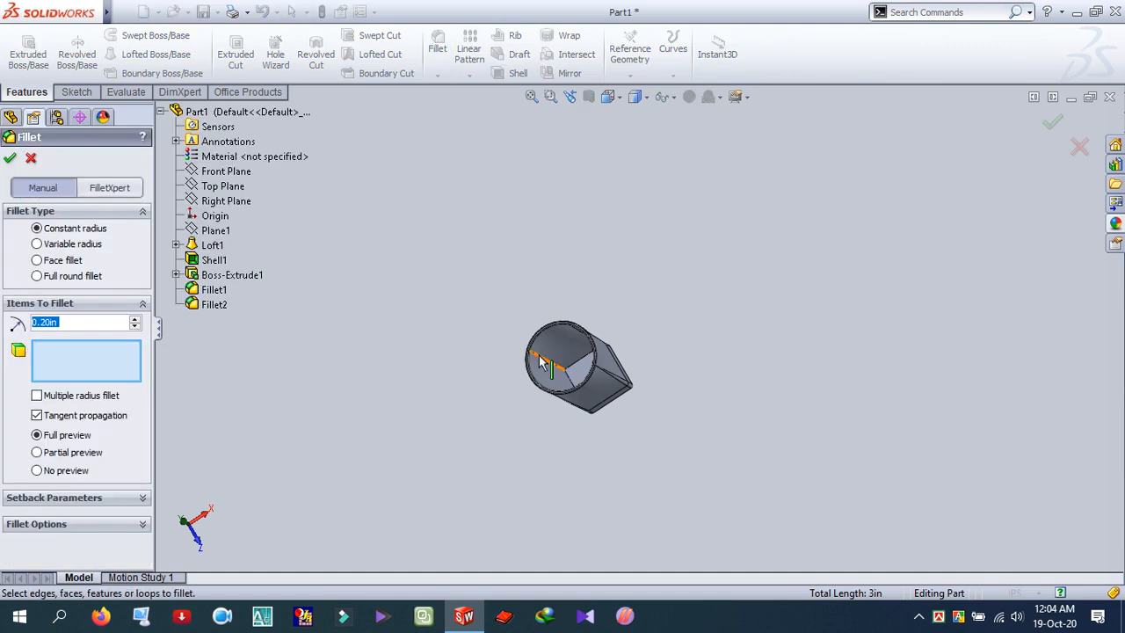
scroll(549, 366, "down", 5)
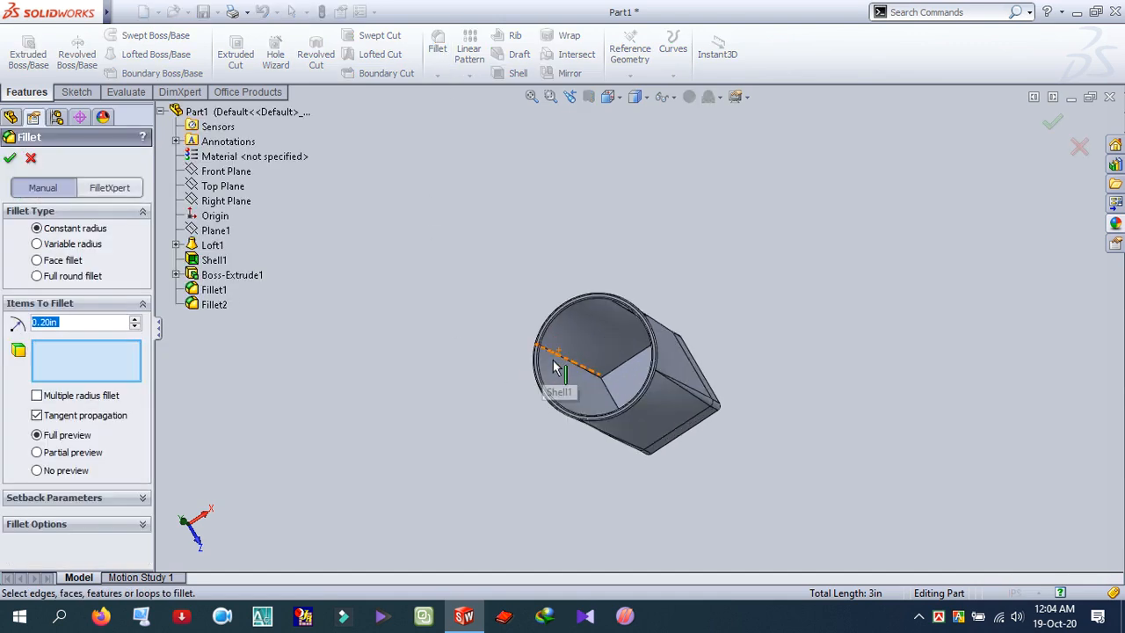
left_click(606, 368)
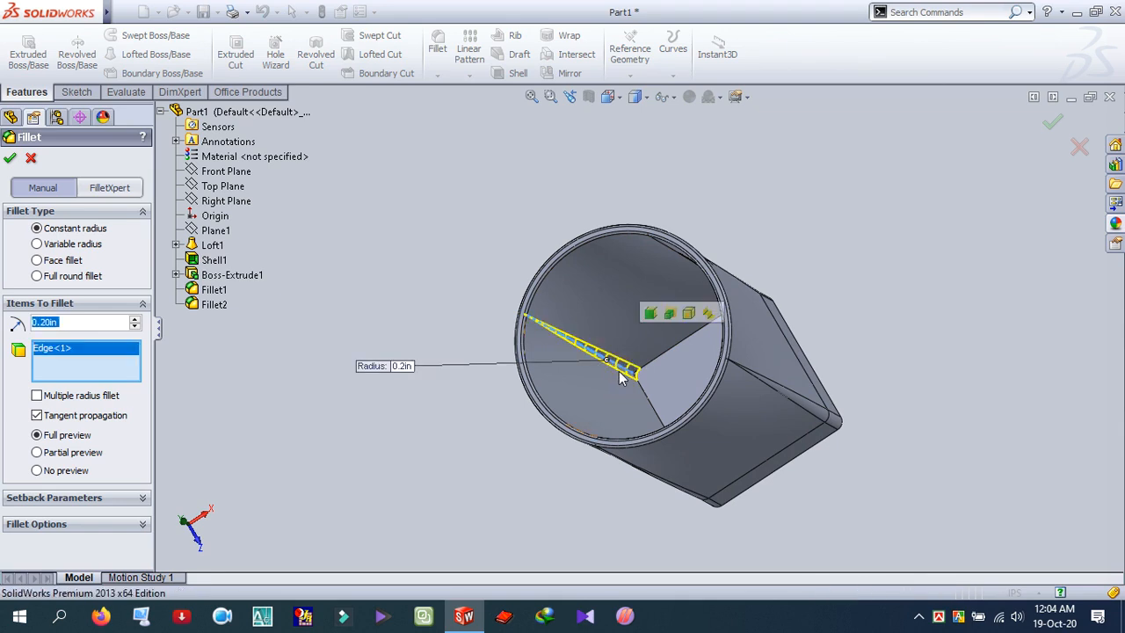
middle_click_drag(665, 376, 710, 308)
left_click(712, 309)
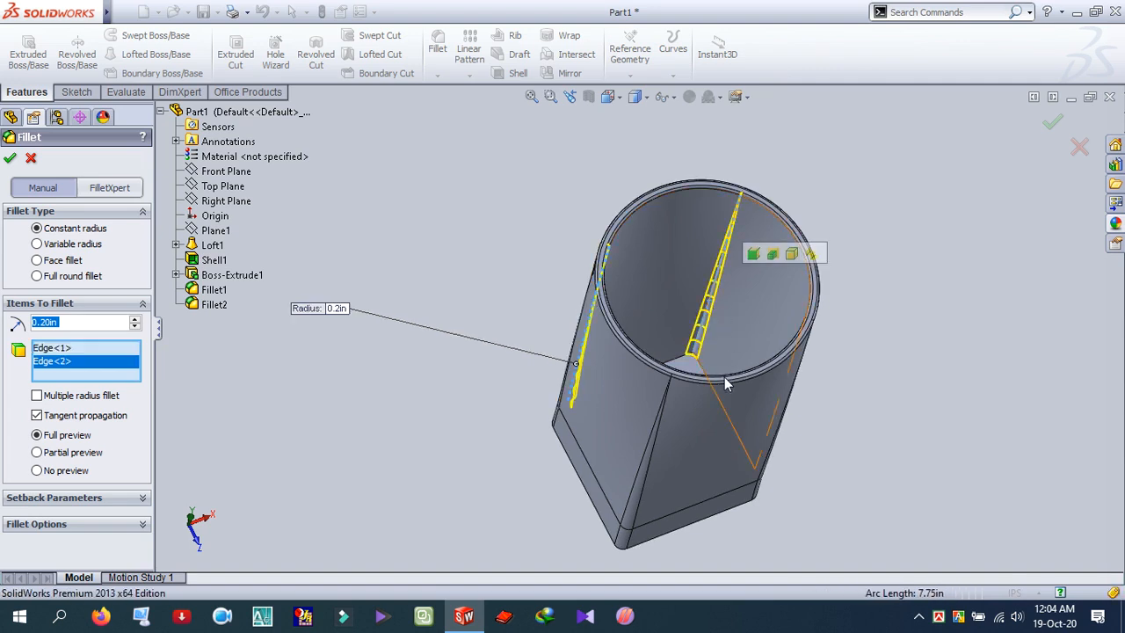
middle_click_drag(726, 383, 669, 501)
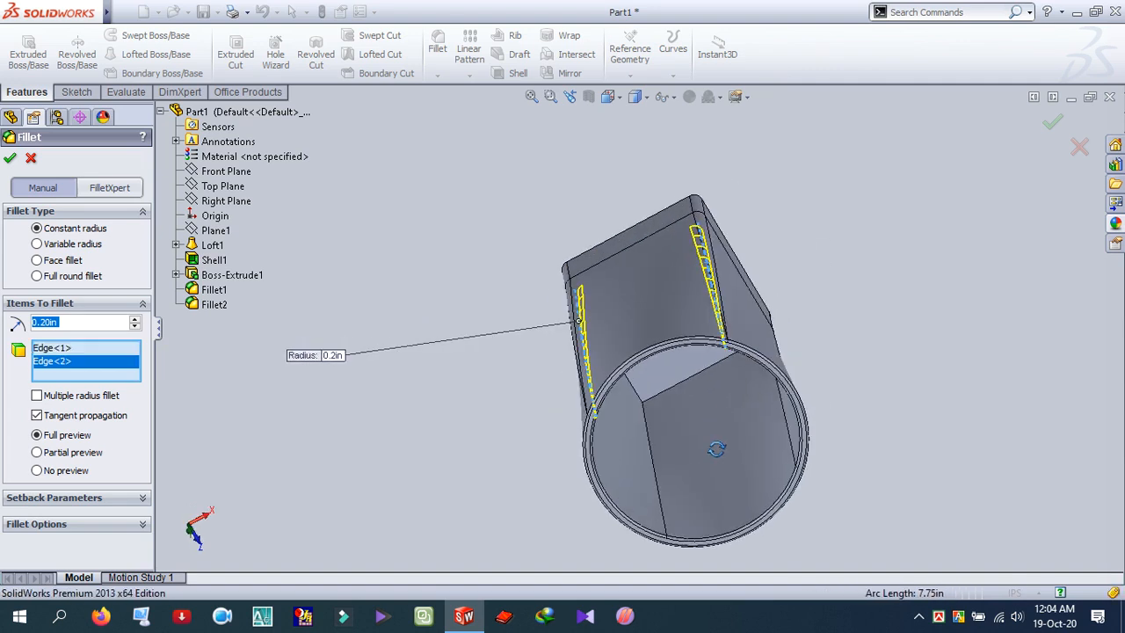
left_click(663, 516)
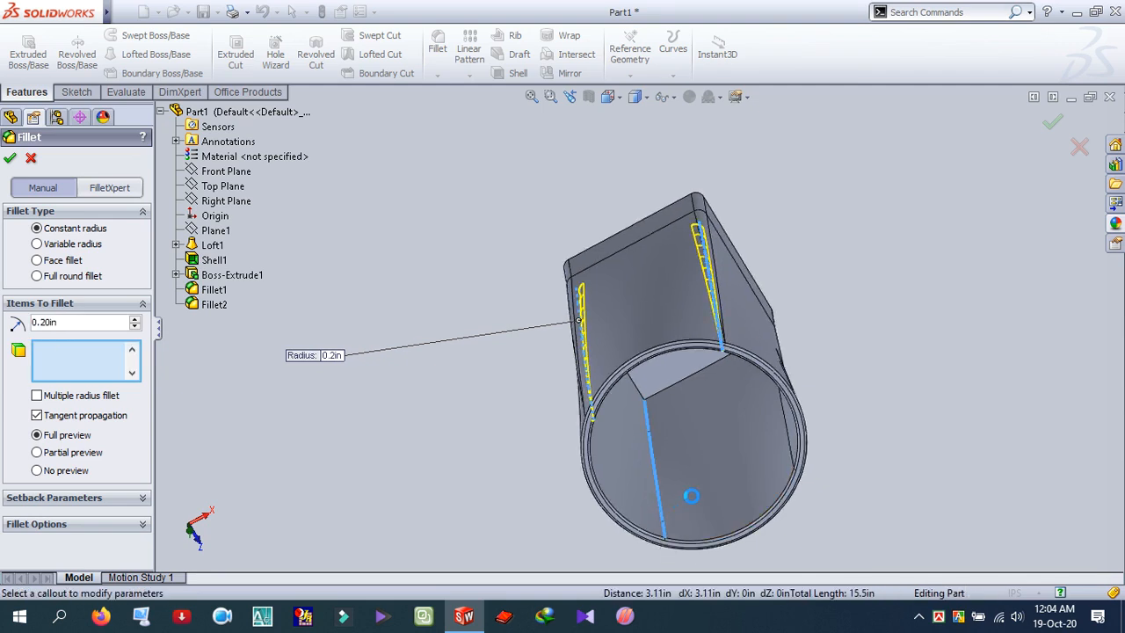
middle_click_drag(712, 466, 752, 424)
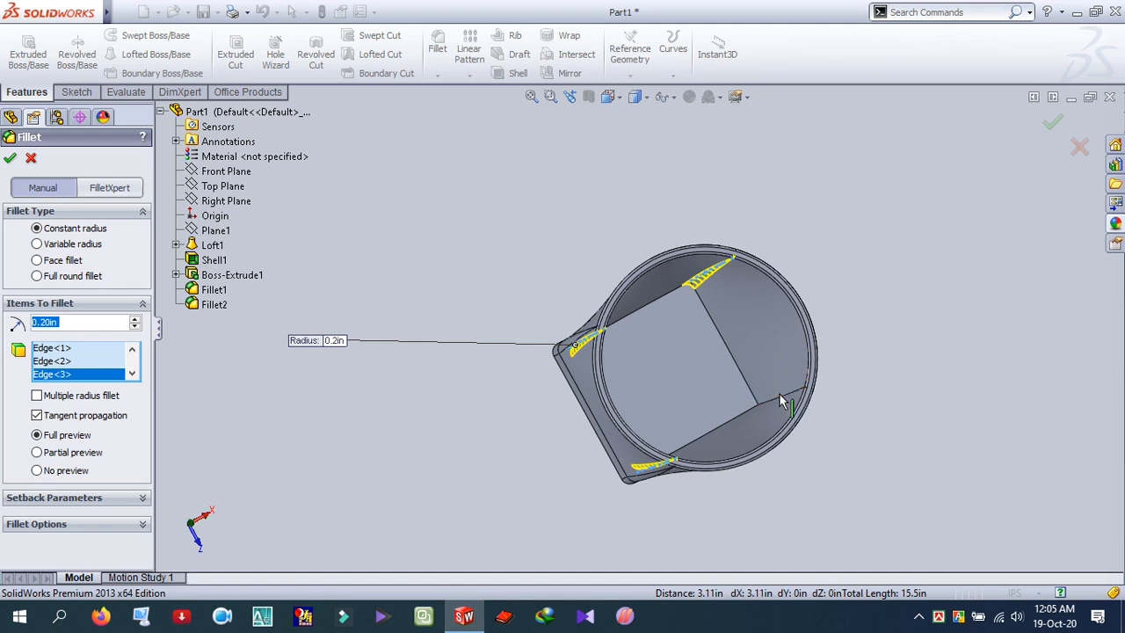
scroll(779, 407, "down", 5)
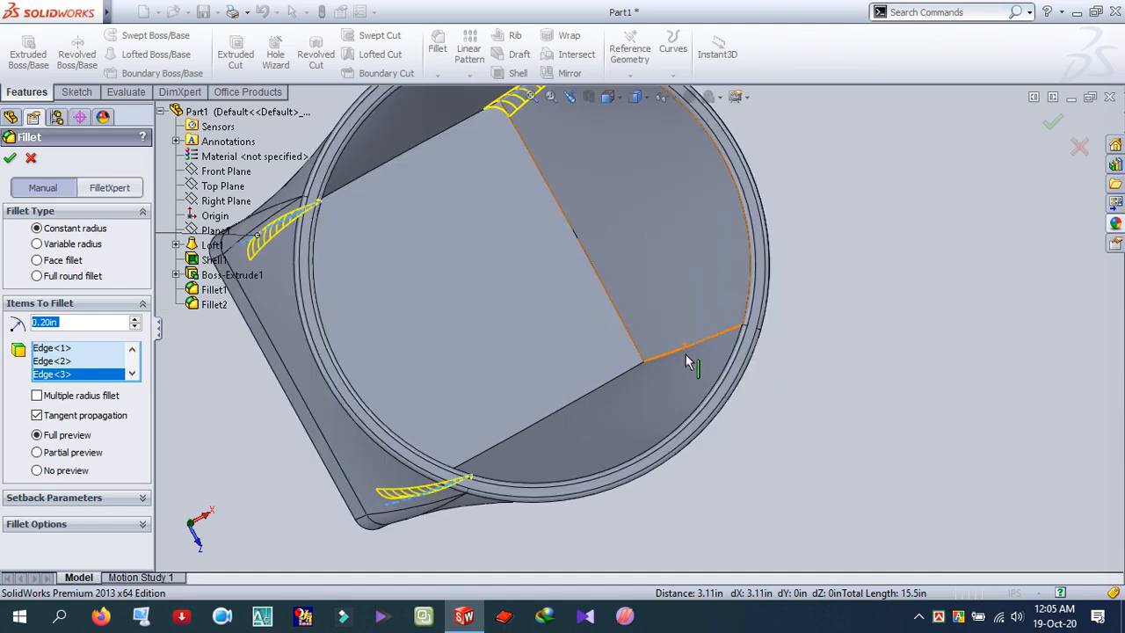
scroll(694, 365, "down", 3)
scroll(668, 347, "down", 2)
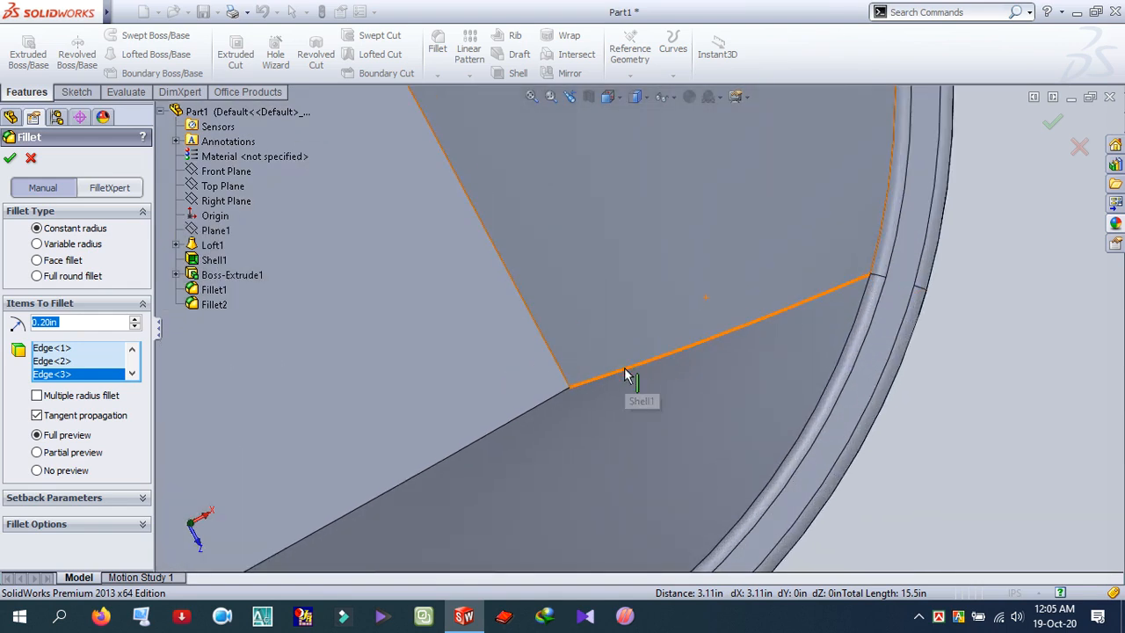
left_click(624, 370)
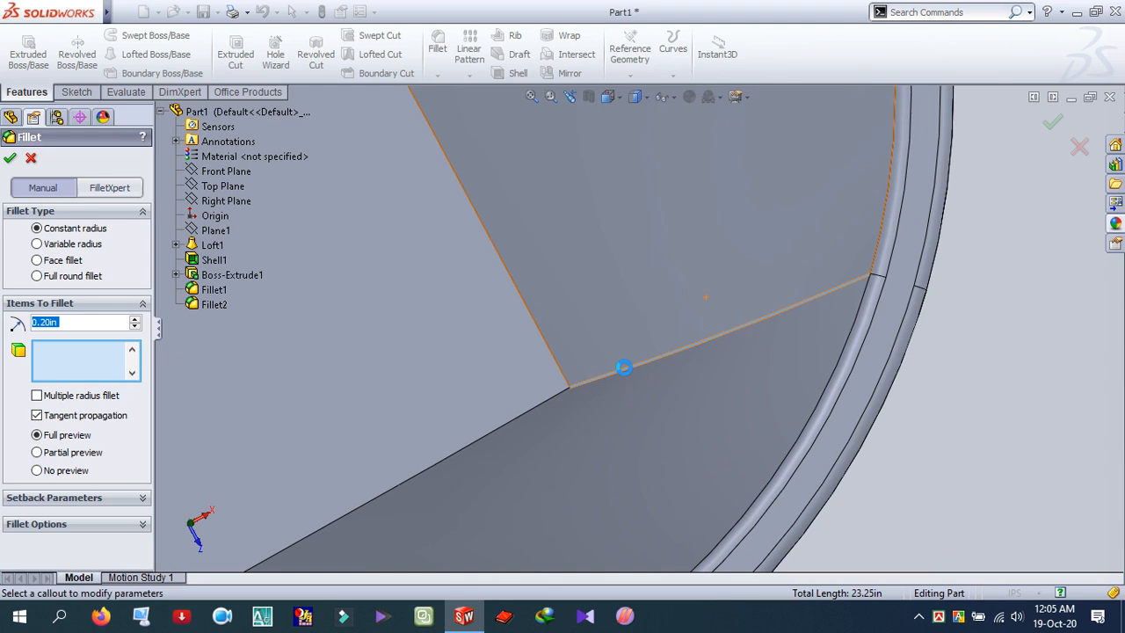
Add the four edges around the square floor inside the cavity to the inner-corner fillet selection.
left_click(526, 307)
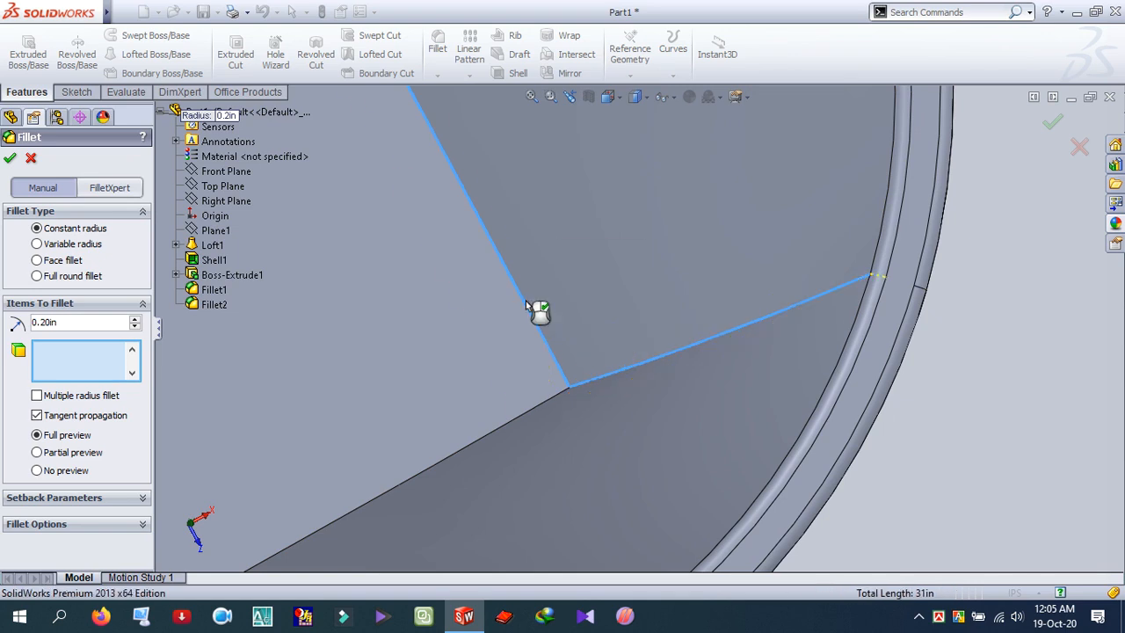
scroll(525, 301, "up", 5)
scroll(526, 301, "up", 3)
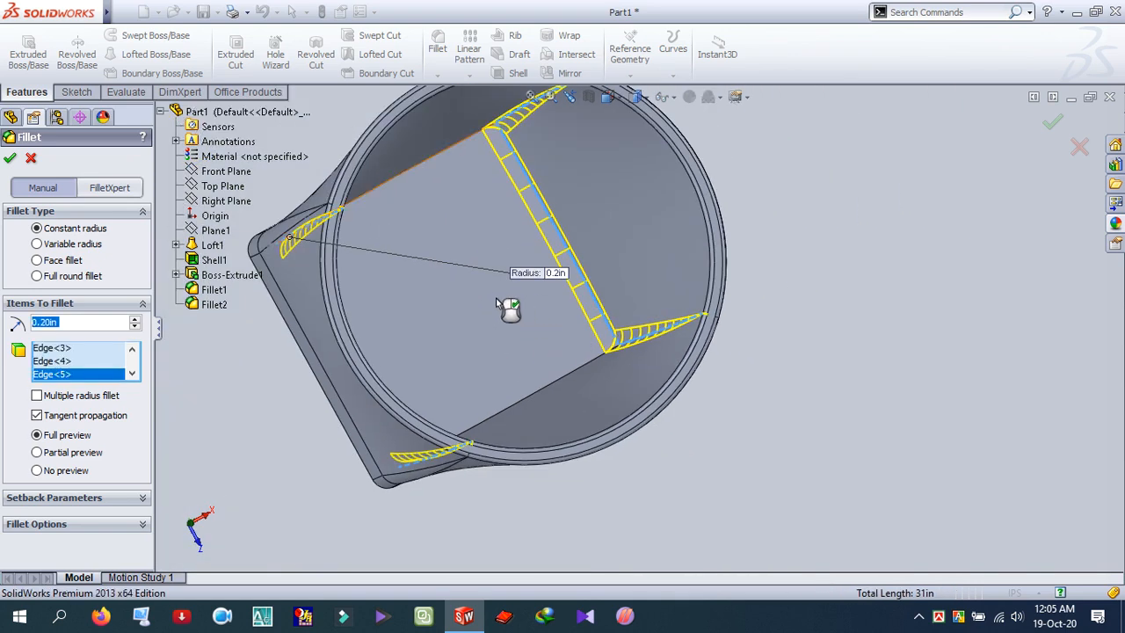
middle_click_drag(472, 307, 462, 273)
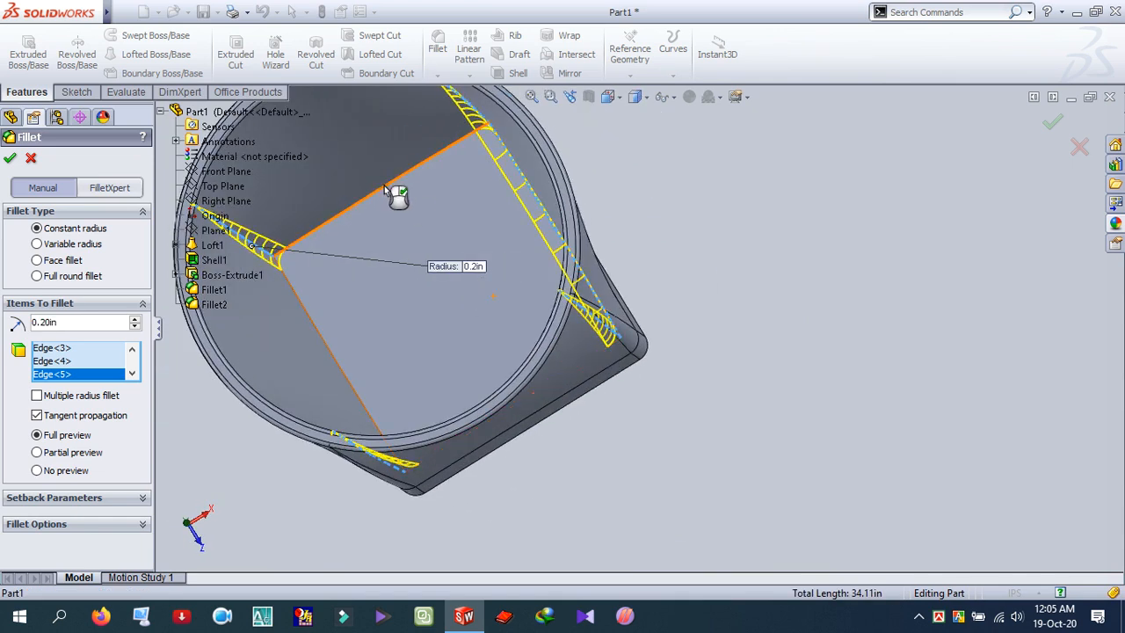
left_click(384, 187)
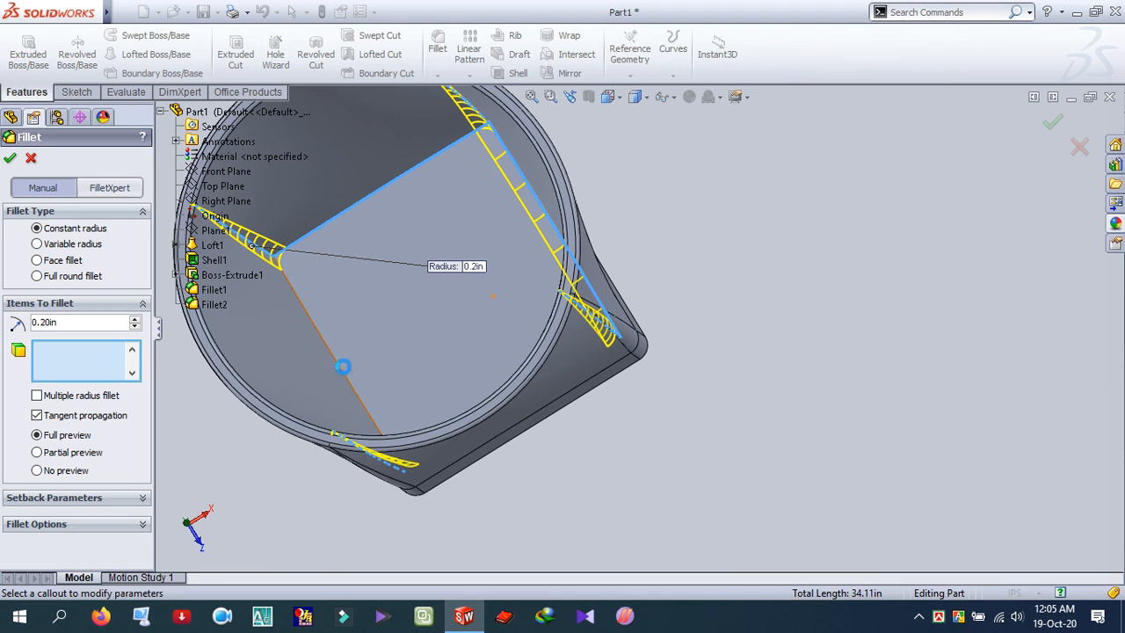
left_click(352, 387)
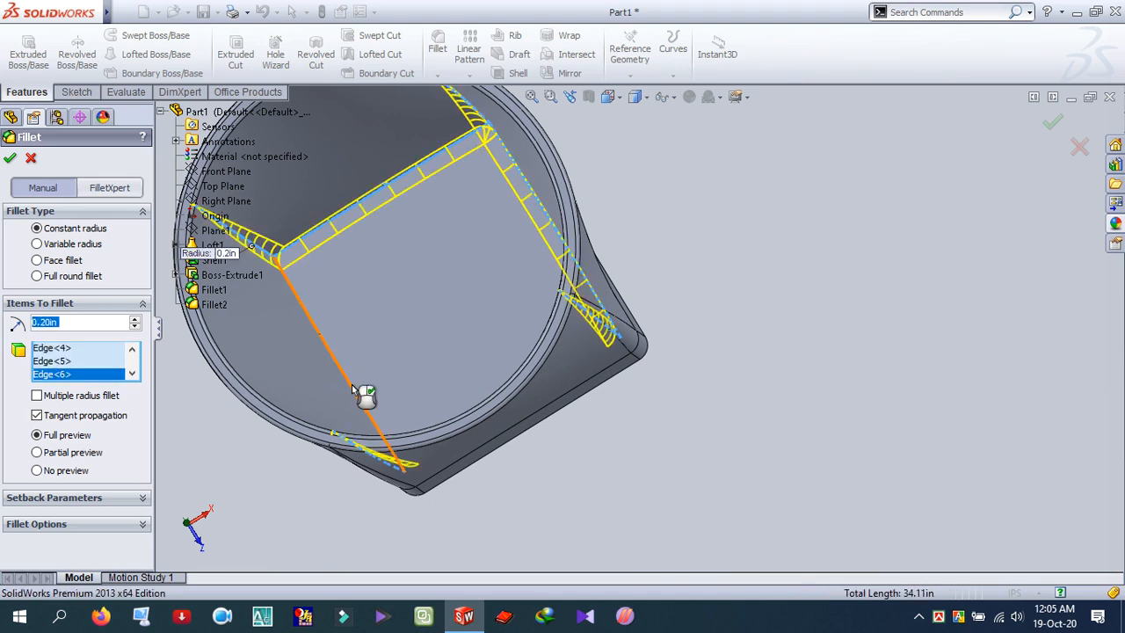
left_click(352, 387)
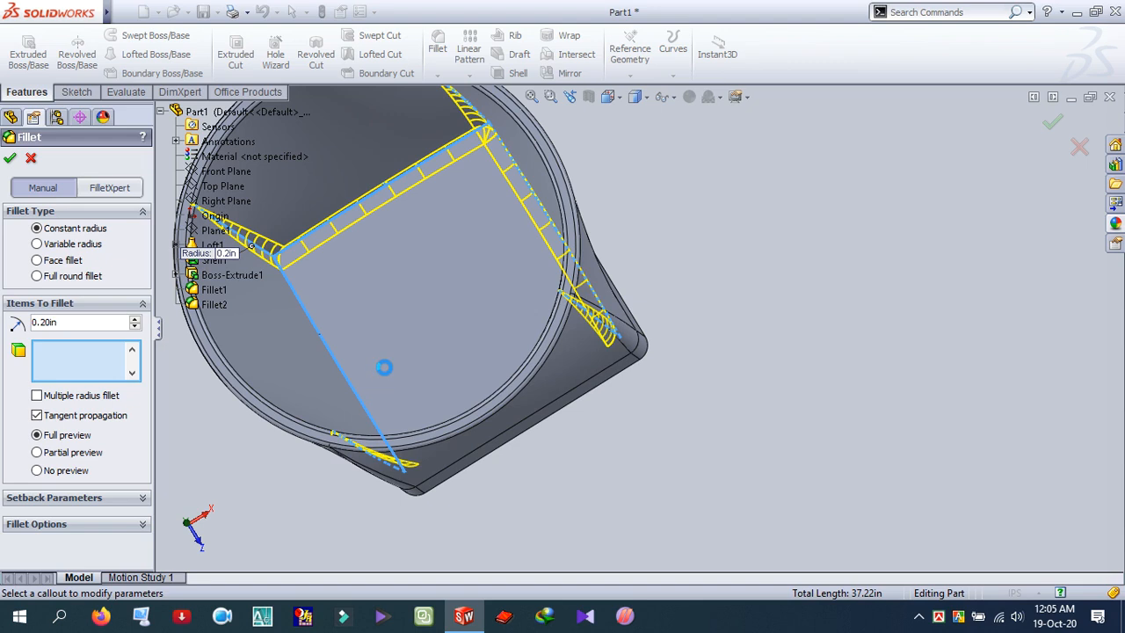
scroll(393, 308, "up", 2)
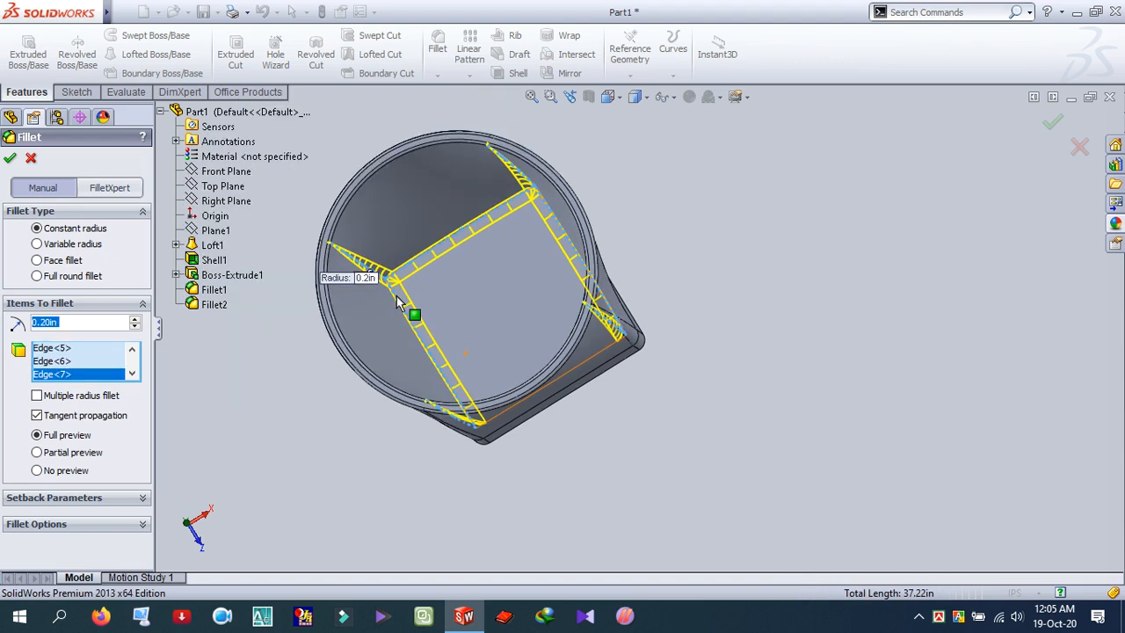
middle_click_drag(402, 300, 468, 348)
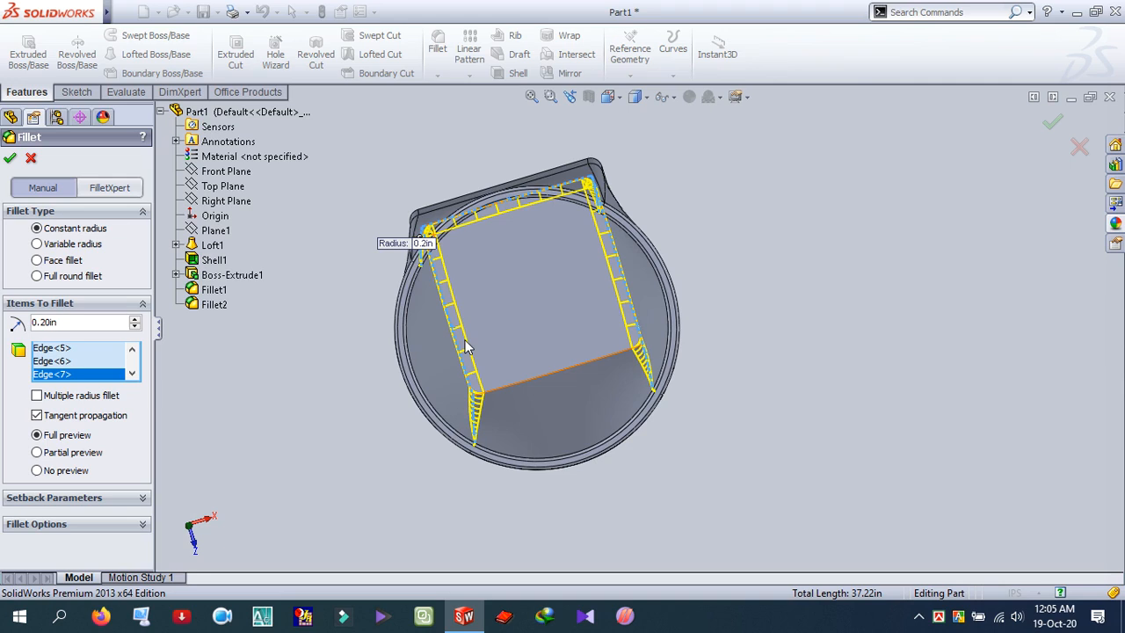
left_click(567, 375)
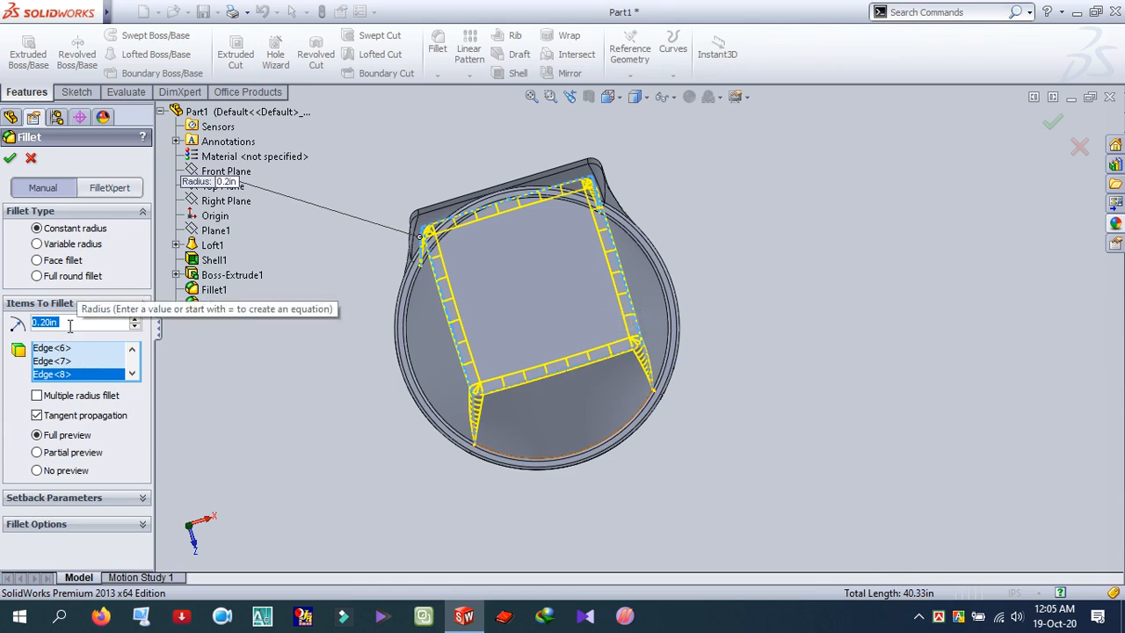
Set the inner fillet's radius to 0.15 in and apply it to the cavity's corner and floor edges.
type(".15")
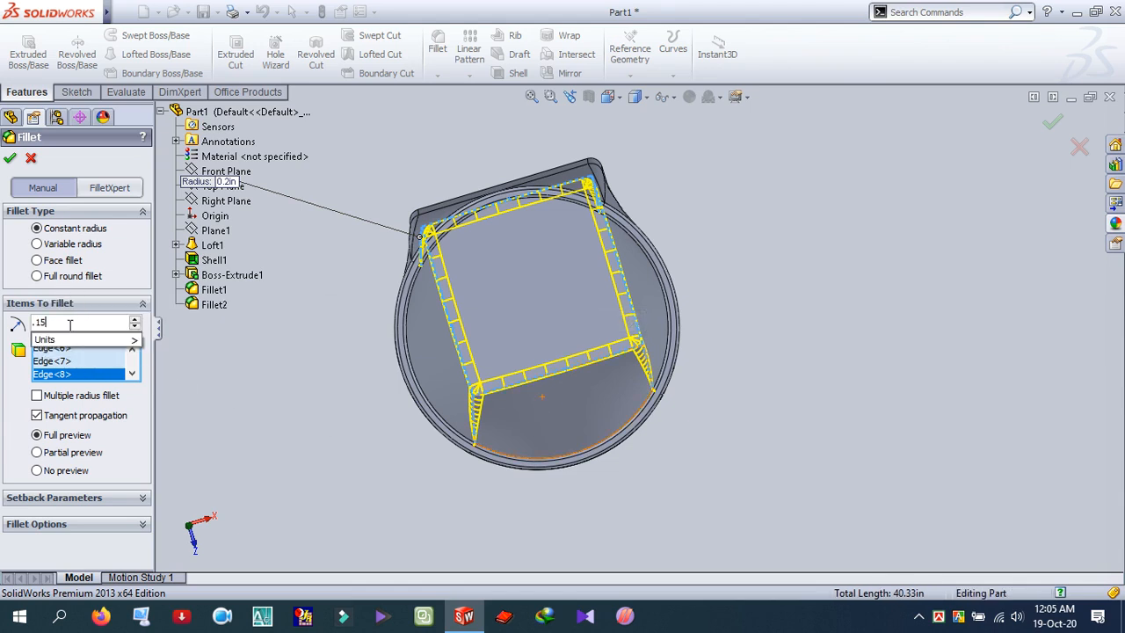
key("Return")
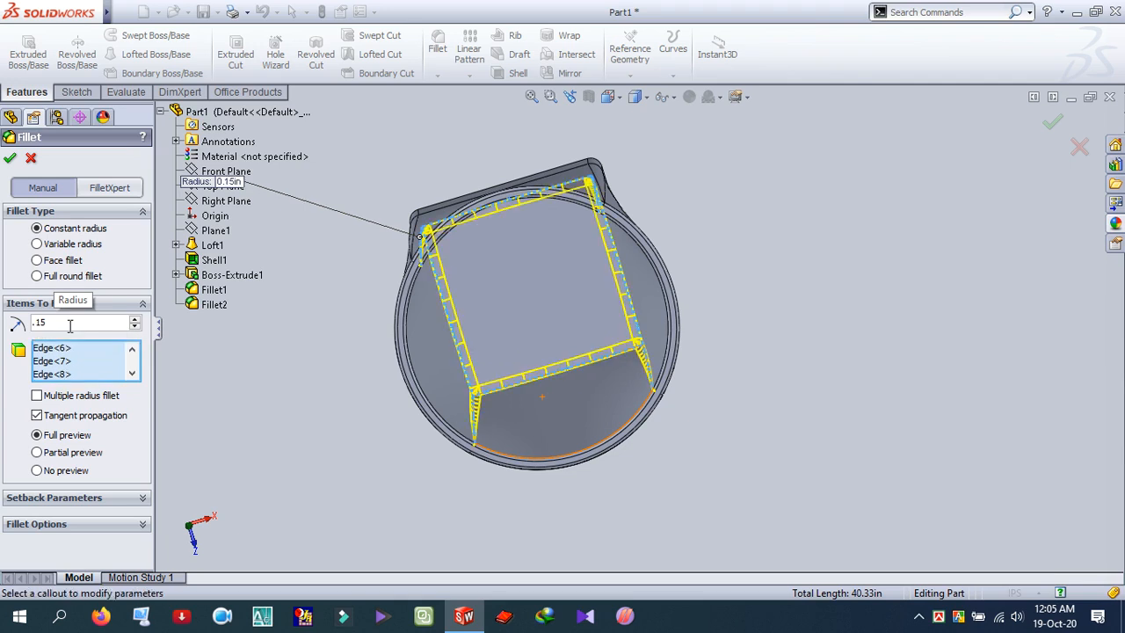
left_click(9, 160)
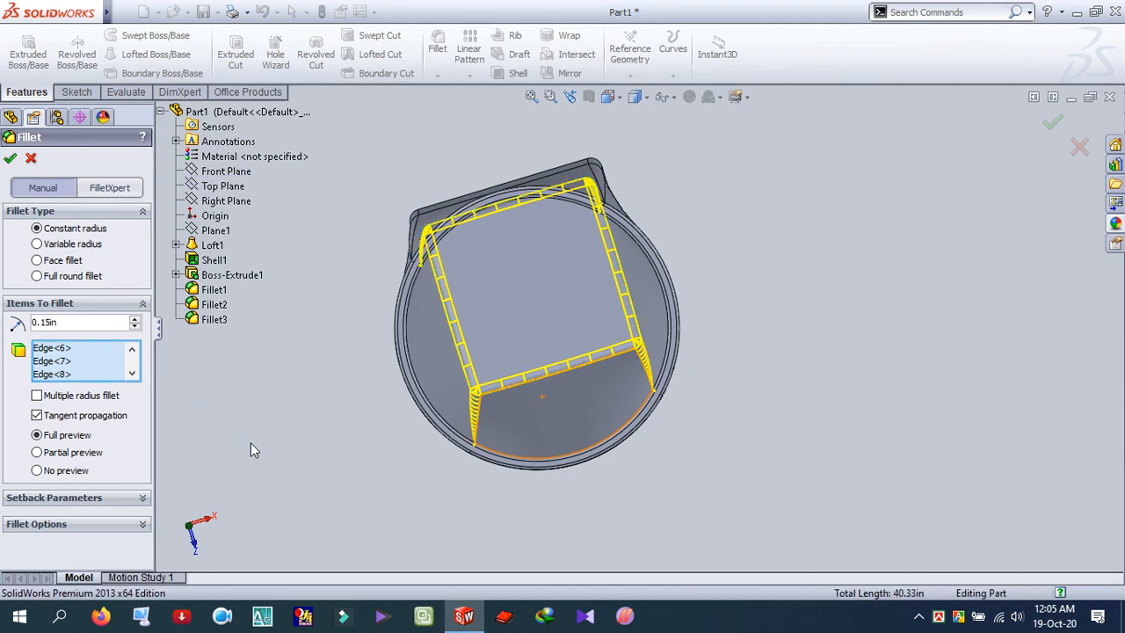
Fillet the outer edge loop around the underside of the square base with a 0.2 in constant radius.
middle_click_drag(256, 466, 524, 515)
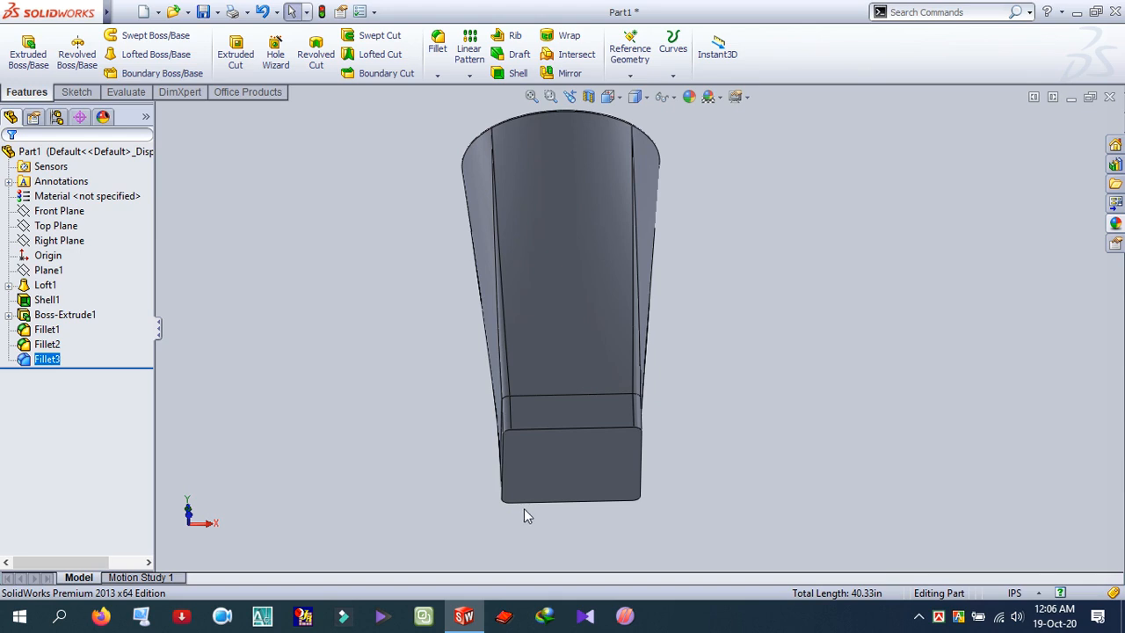
left_click(437, 46)
left_click(552, 428)
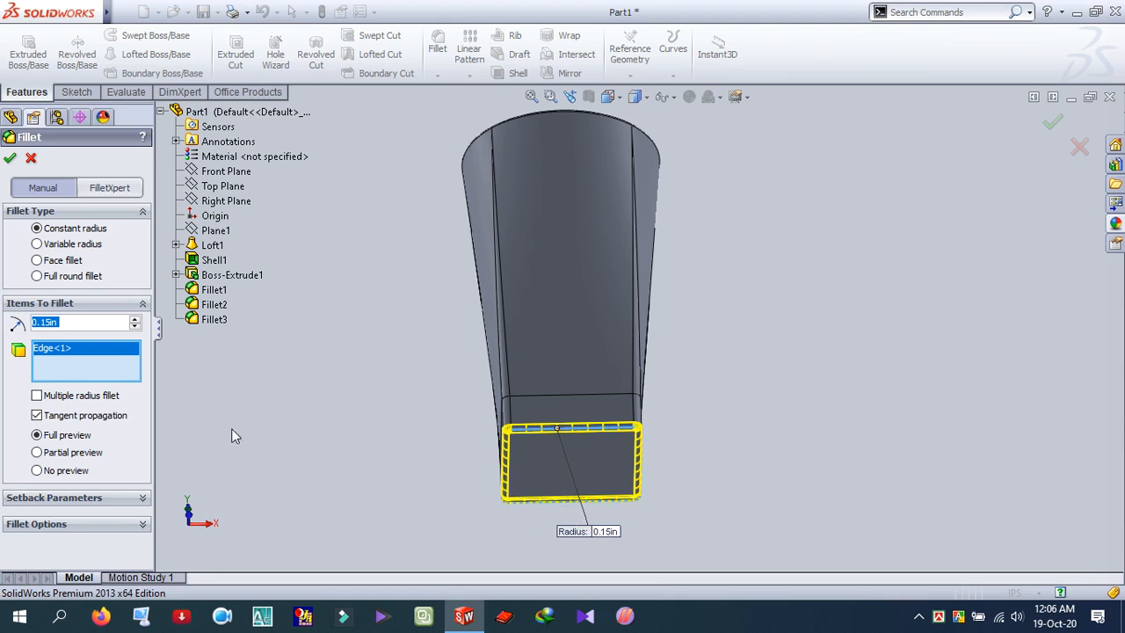
type(".")
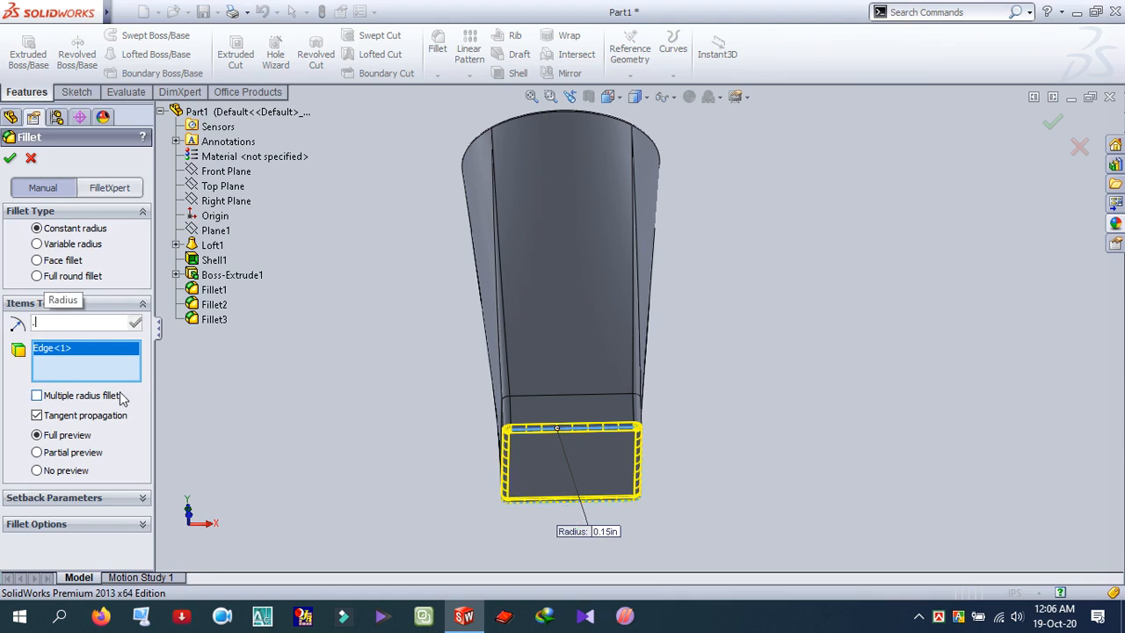
type("2")
key("Return")
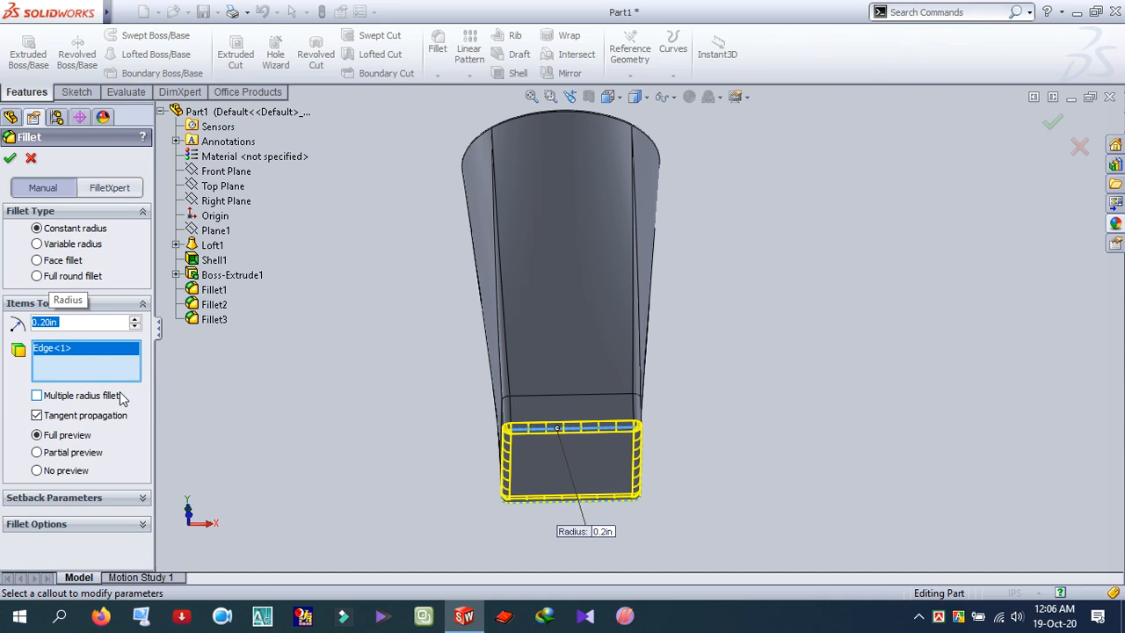
left_click(10, 158)
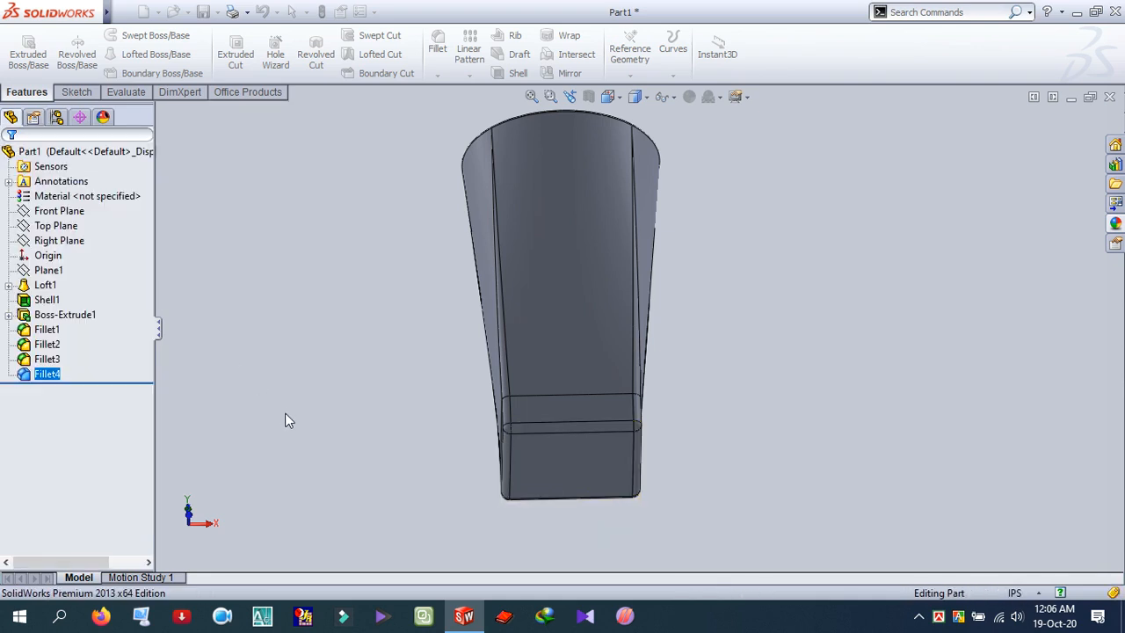
Start a new sketch on the flat underside of the square base and face it square-on.
middle_click_drag(285, 413, 293, 496)
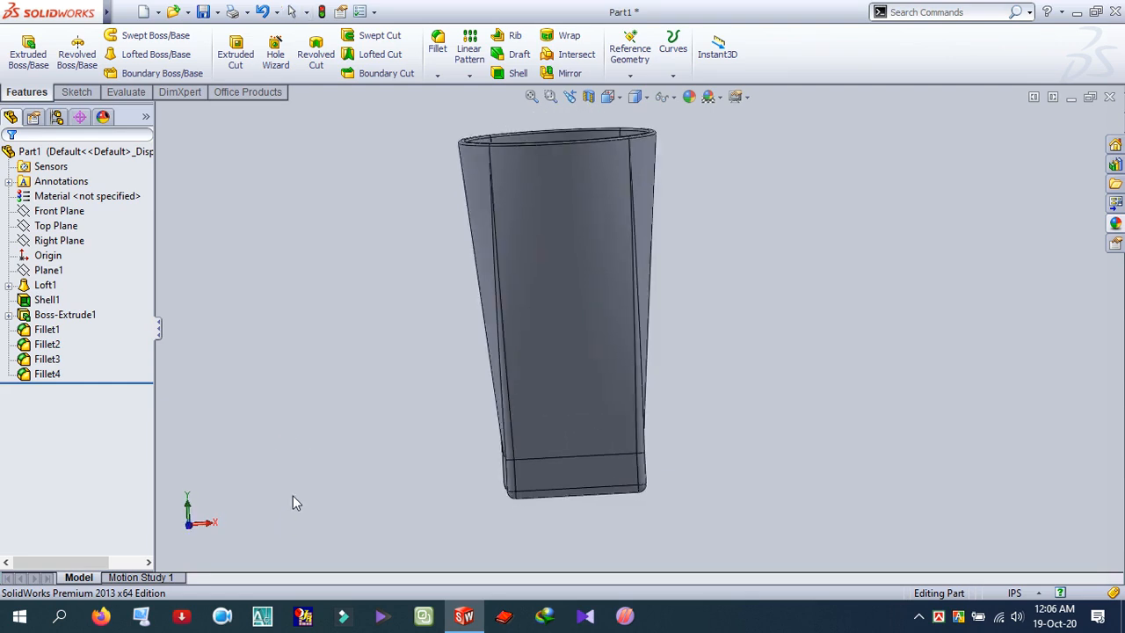
scroll(344, 386, "up", 4)
middle_click_drag(370, 346, 589, 305)
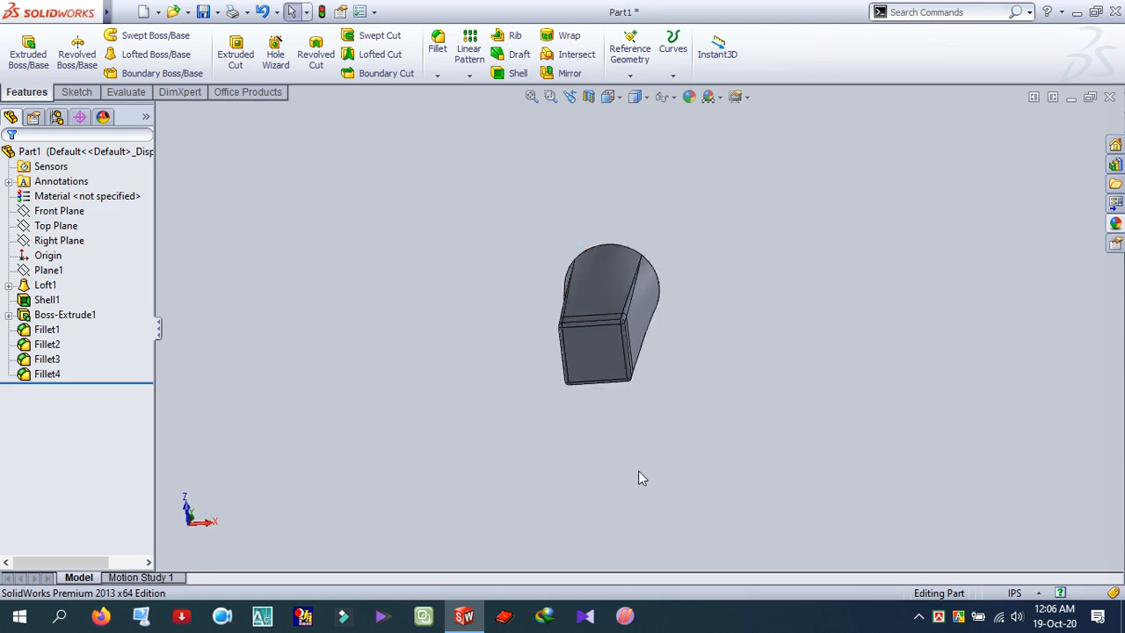
middle_click_drag(640, 478, 643, 442)
left_click(609, 346)
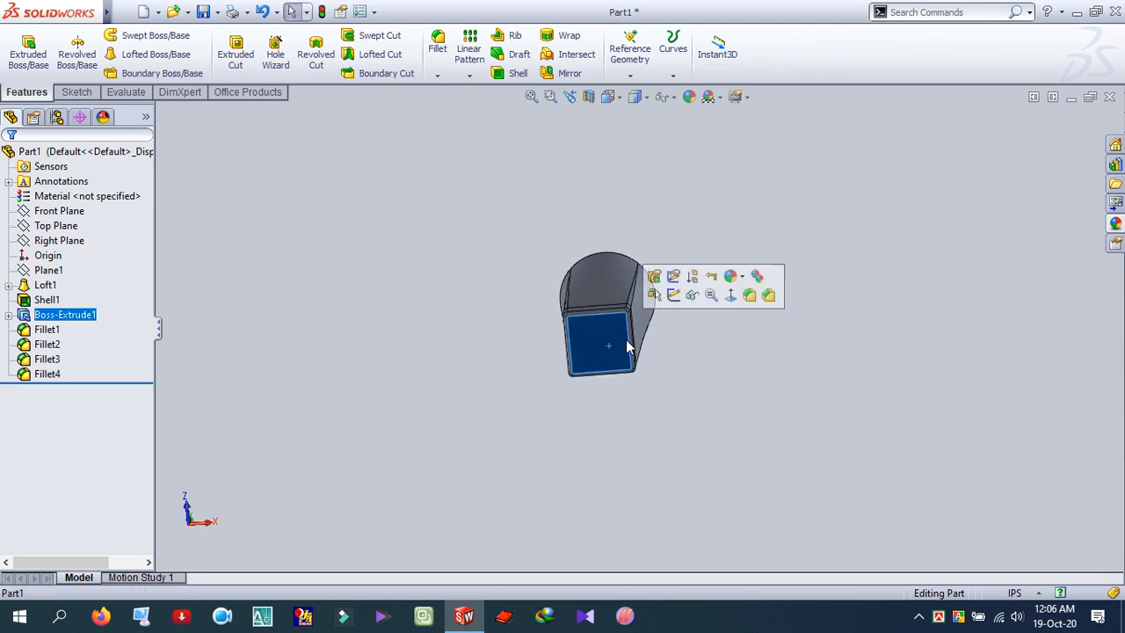
left_click(672, 295)
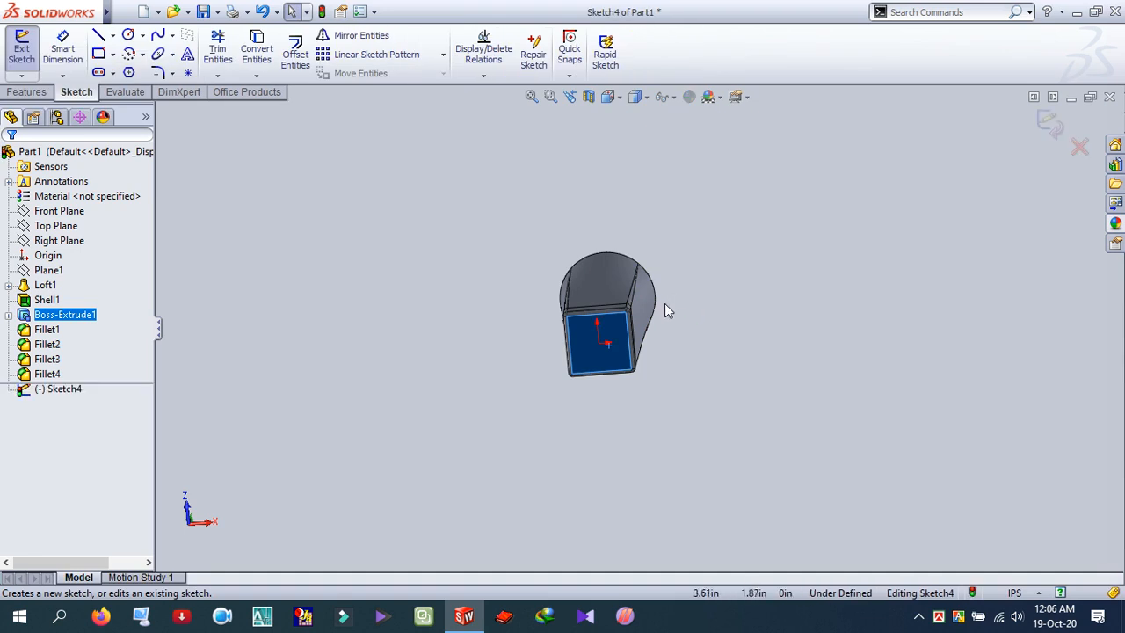
left_click(617, 100)
left_click(629, 179)
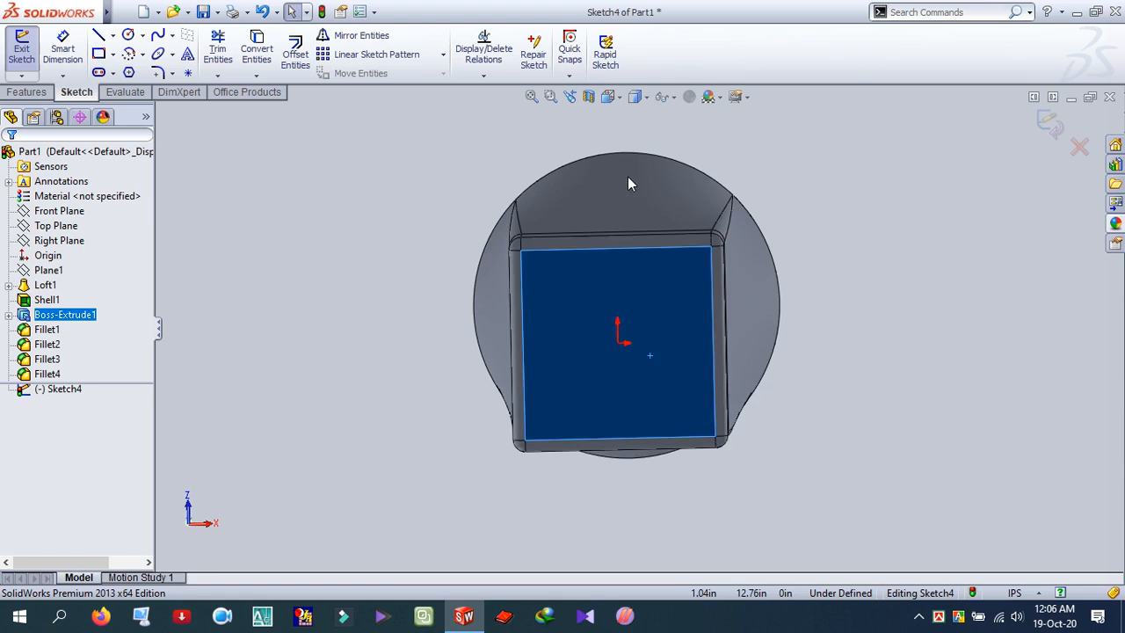
Sketch a centre-point arc at the origin, about 1.13 in radius and about 309°, with its gap toward the base's lower edge.
left_click(129, 54)
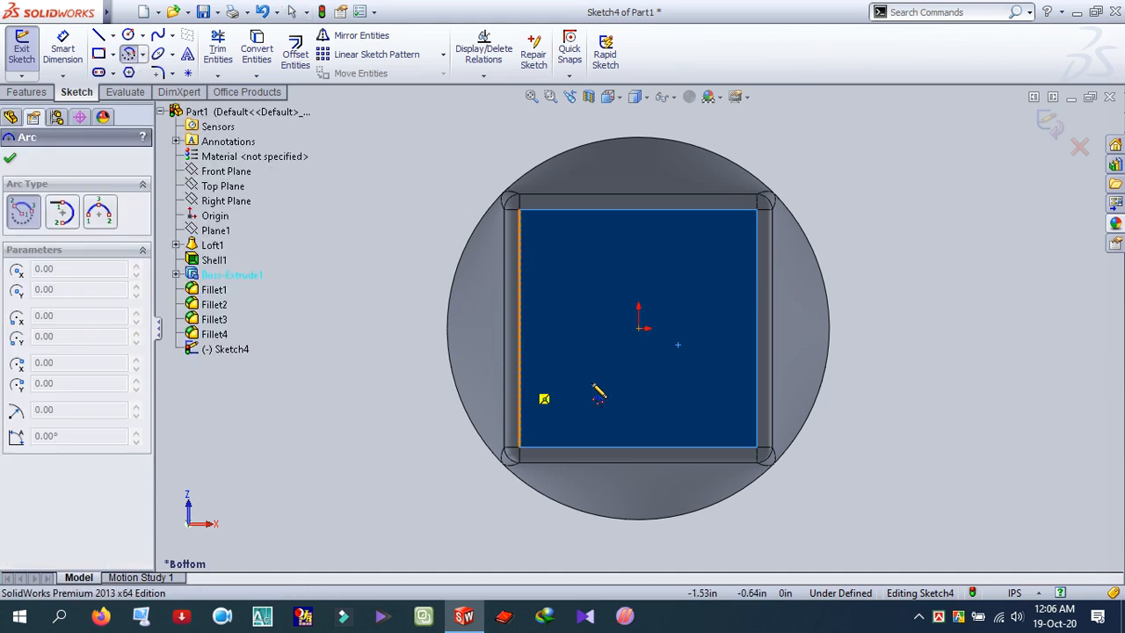
left_click(639, 328)
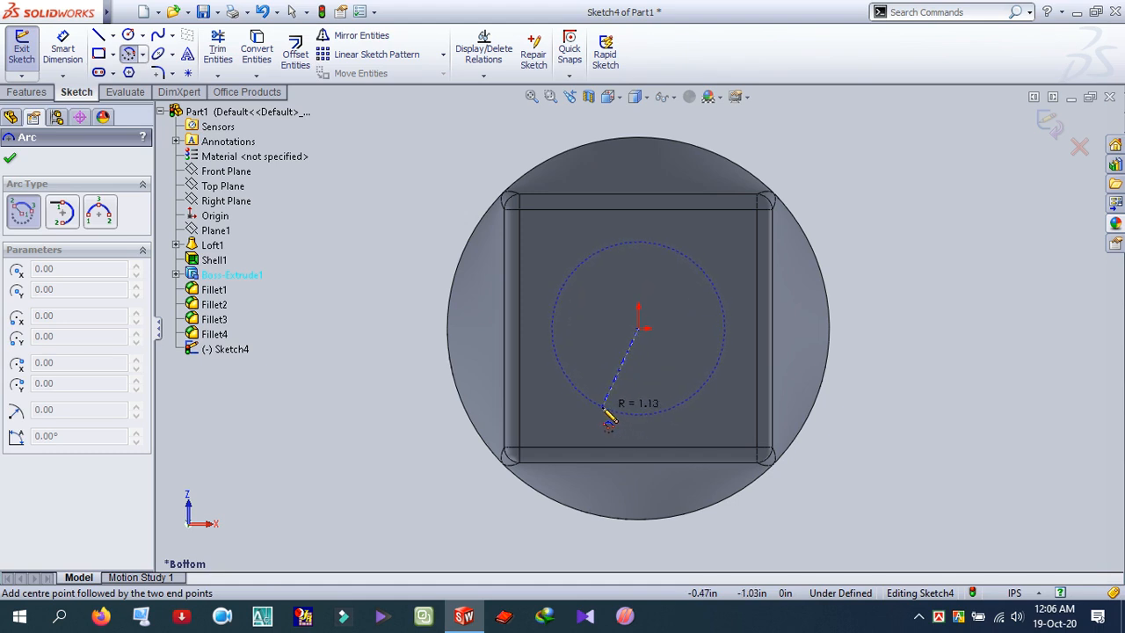
left_click(603, 407)
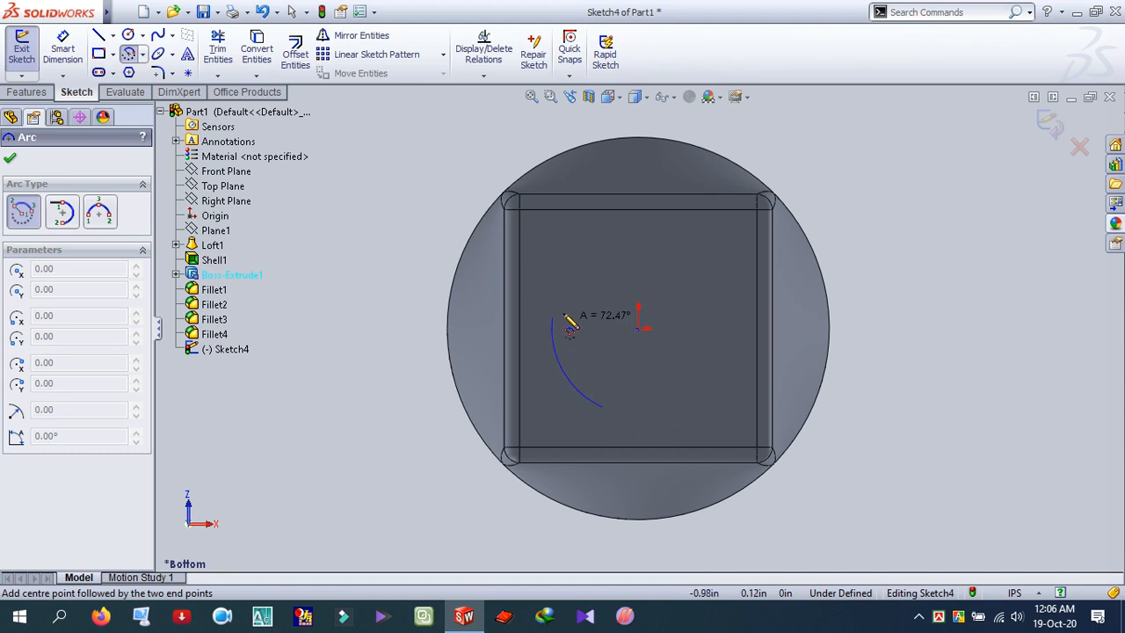
left_click(677, 407)
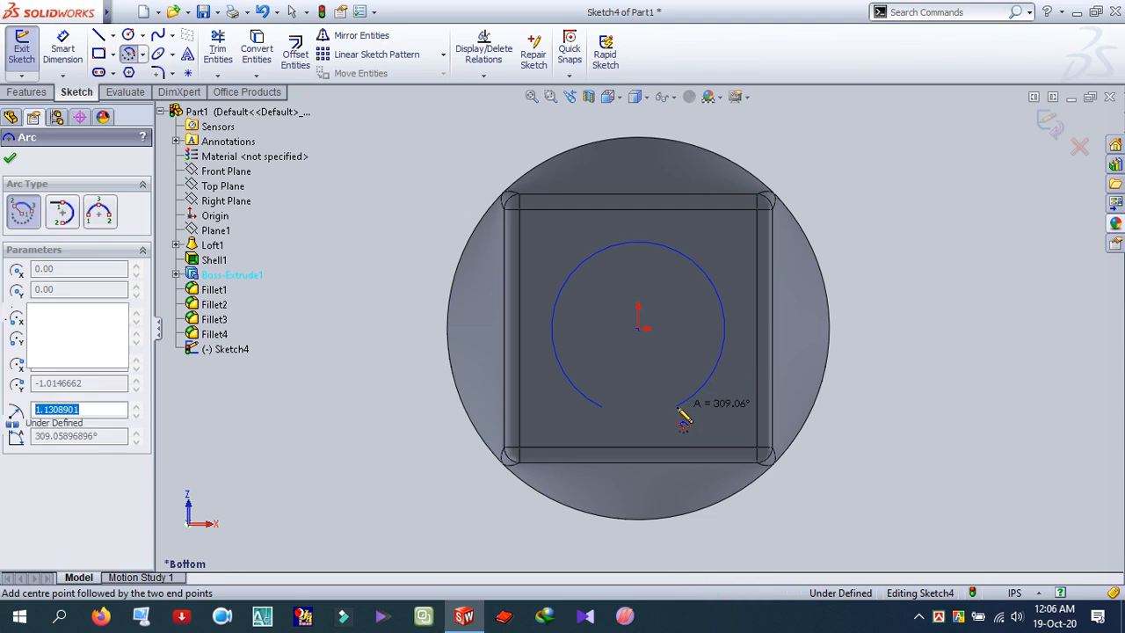
key("Escape")
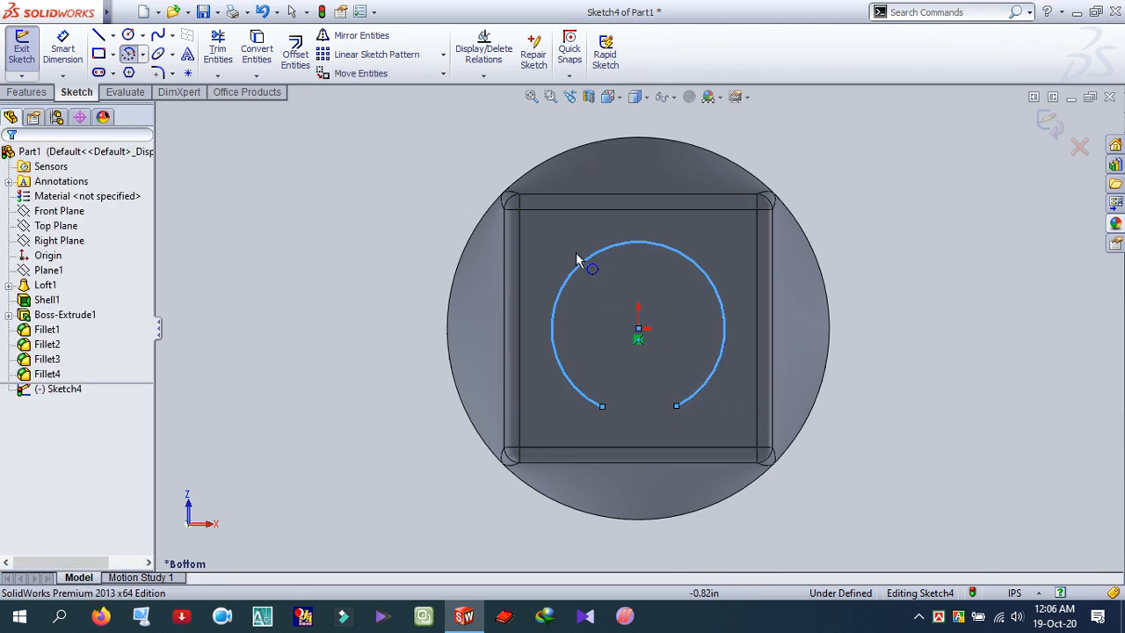
Dimension the open arc's radius as 0.5 in.
left_click(697, 273)
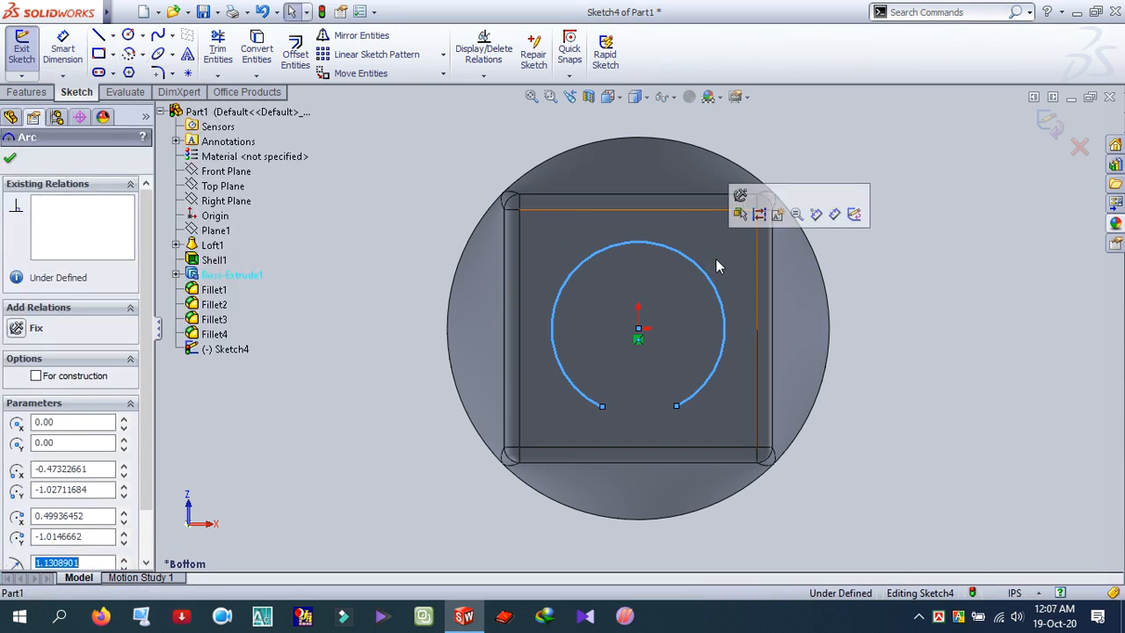
left_click(347, 232)
left_click(62, 49)
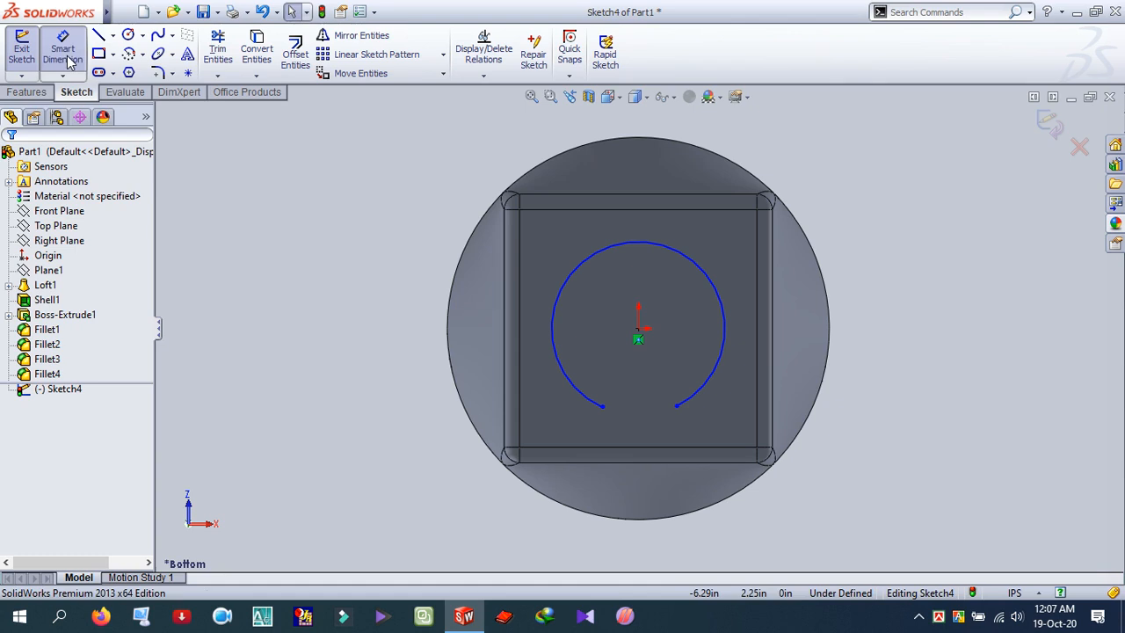
left_click(683, 254)
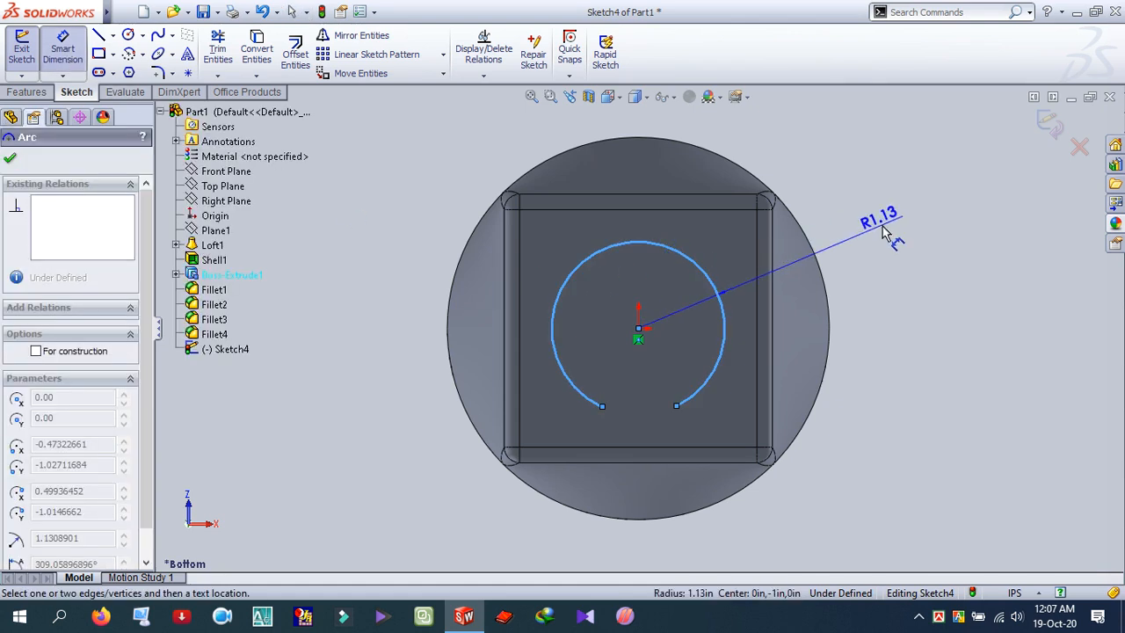
left_click(882, 227)
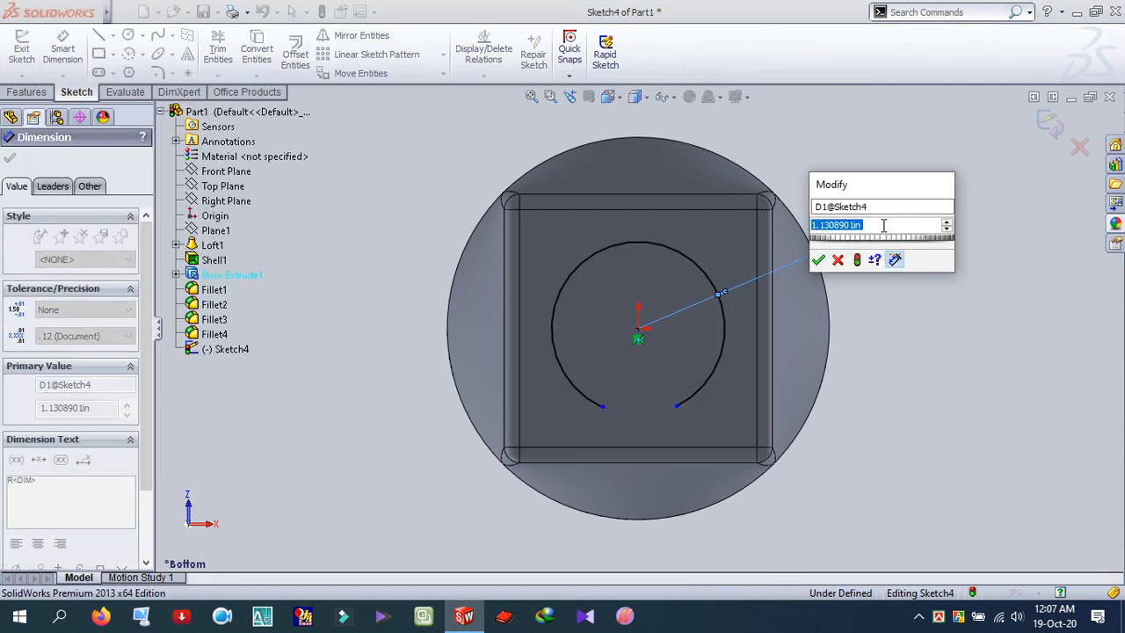
type(".5")
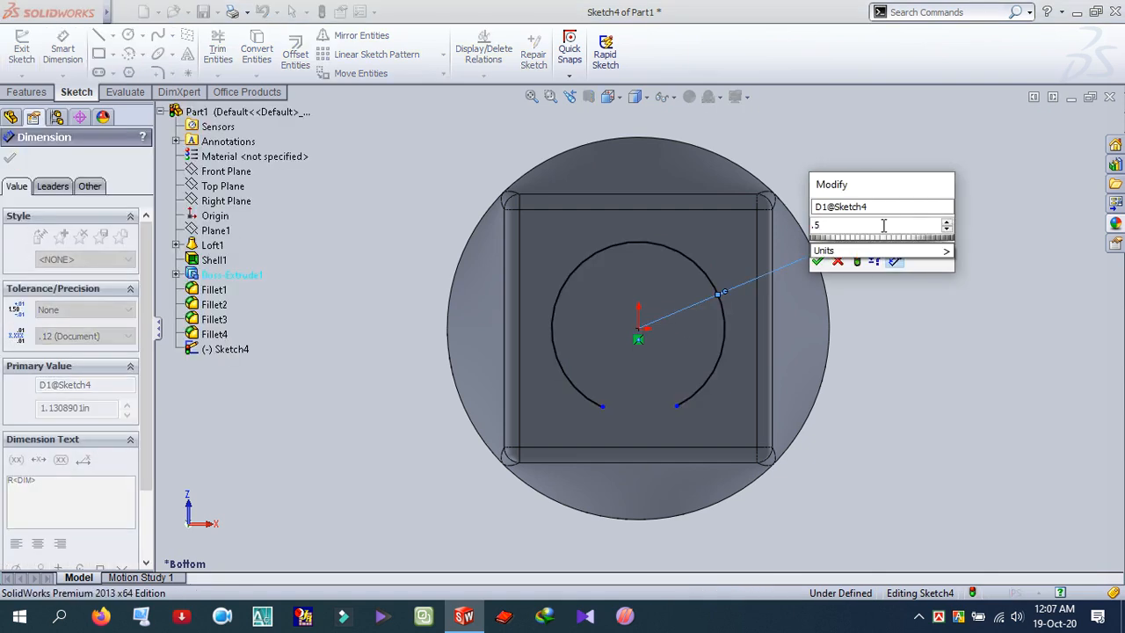
key("Return")
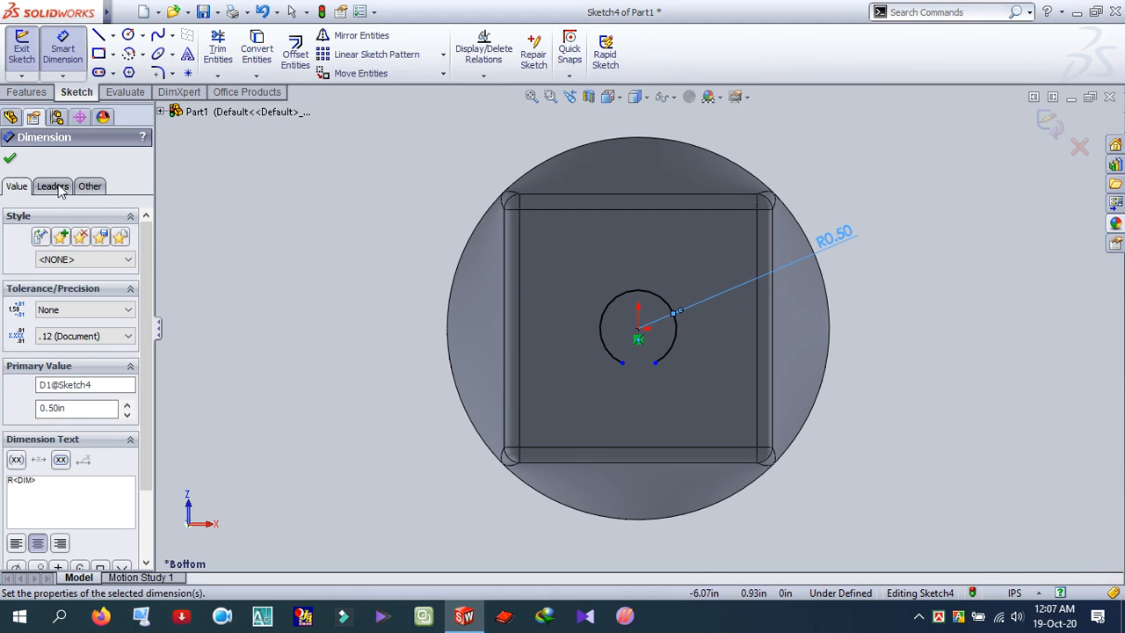
left_click(10, 158)
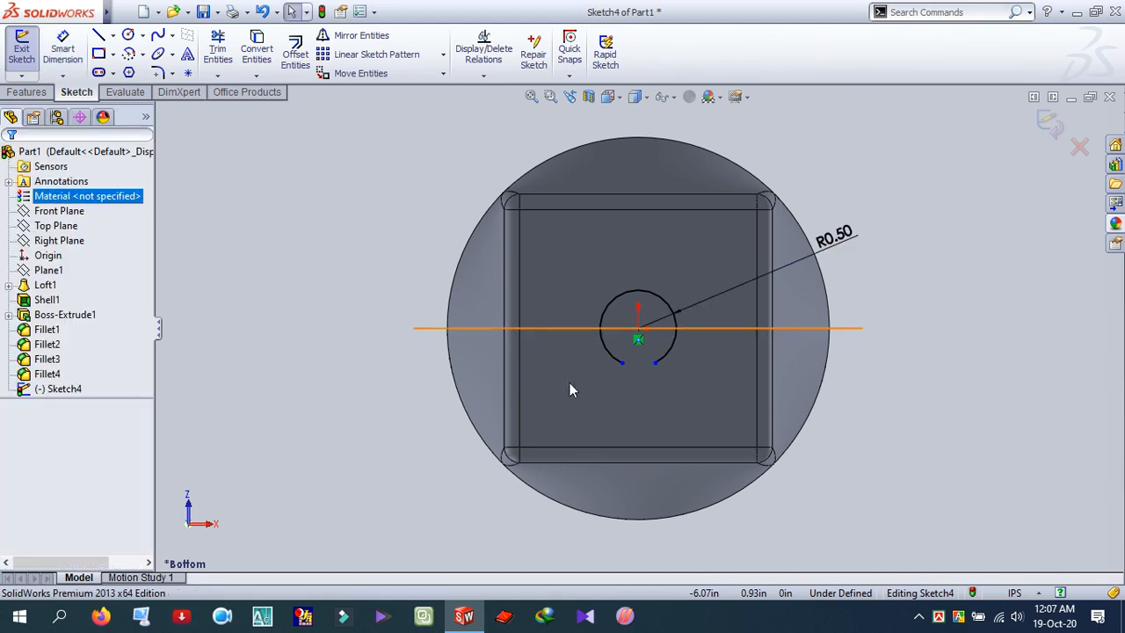
Add a horizontal relation between the arc's two endpoints and convert the arc to construction geometry.
left_click(620, 361)
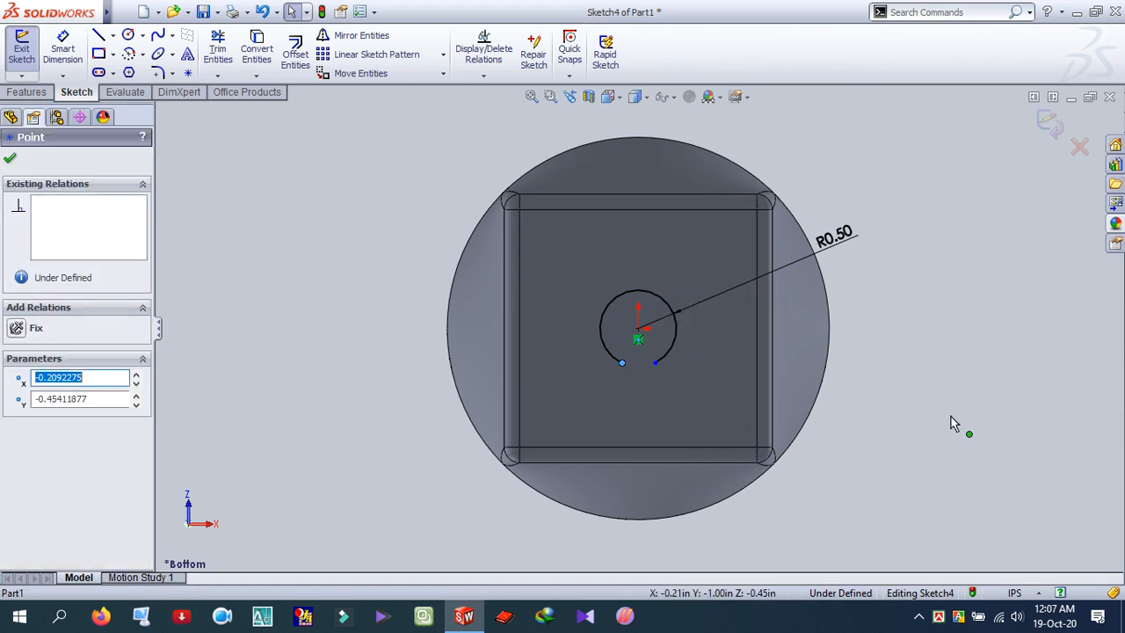
left_click(883, 429)
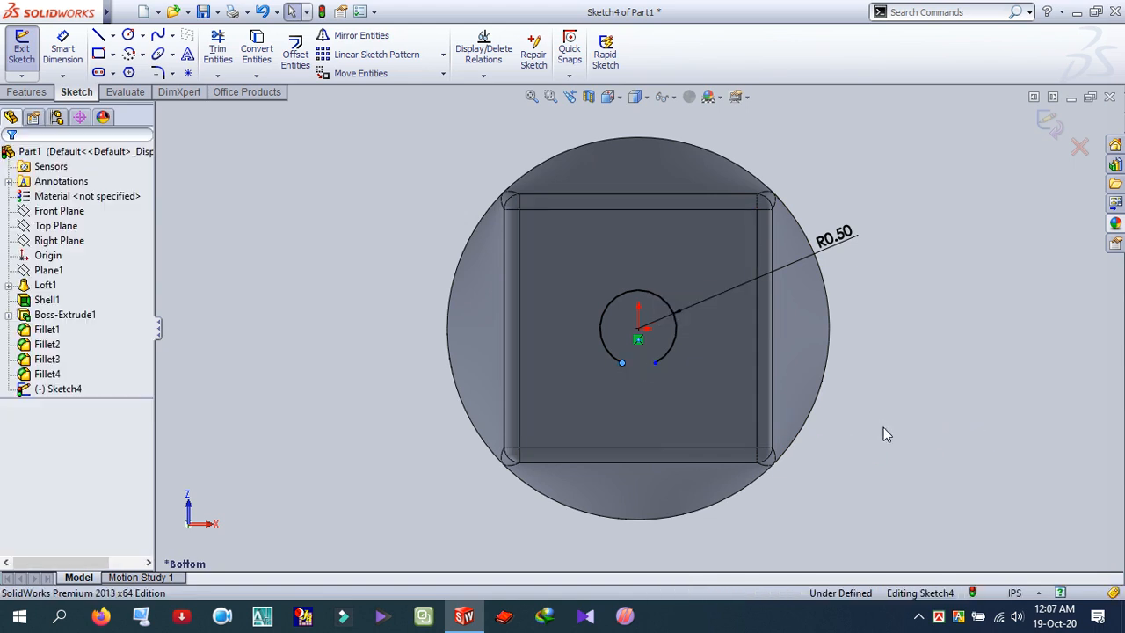
left_click(622, 369)
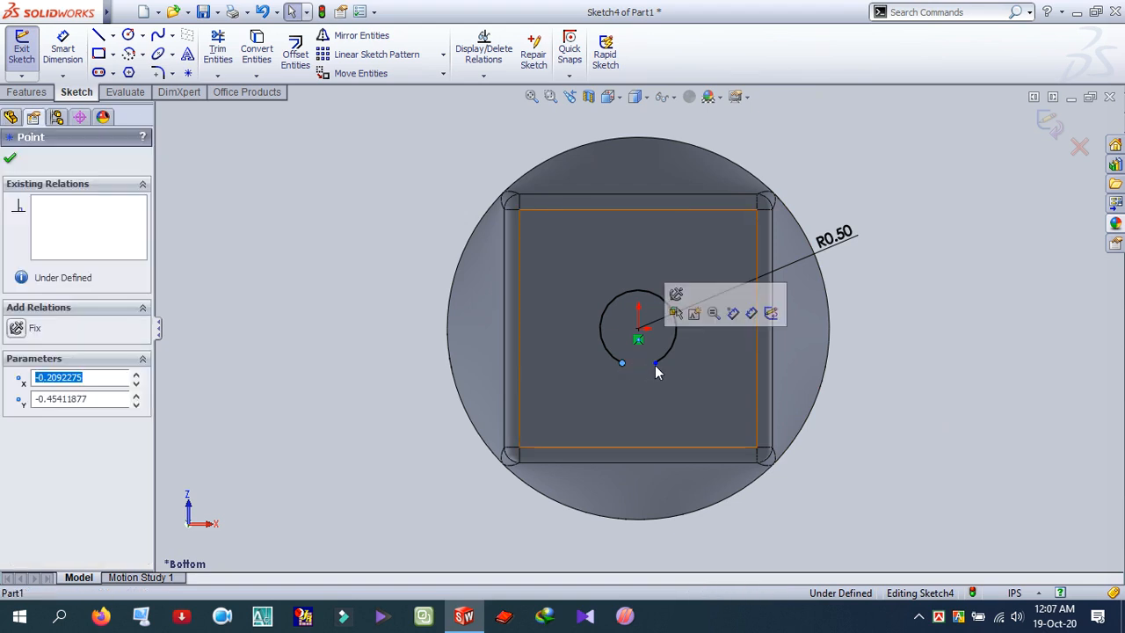
left_click(655, 368)
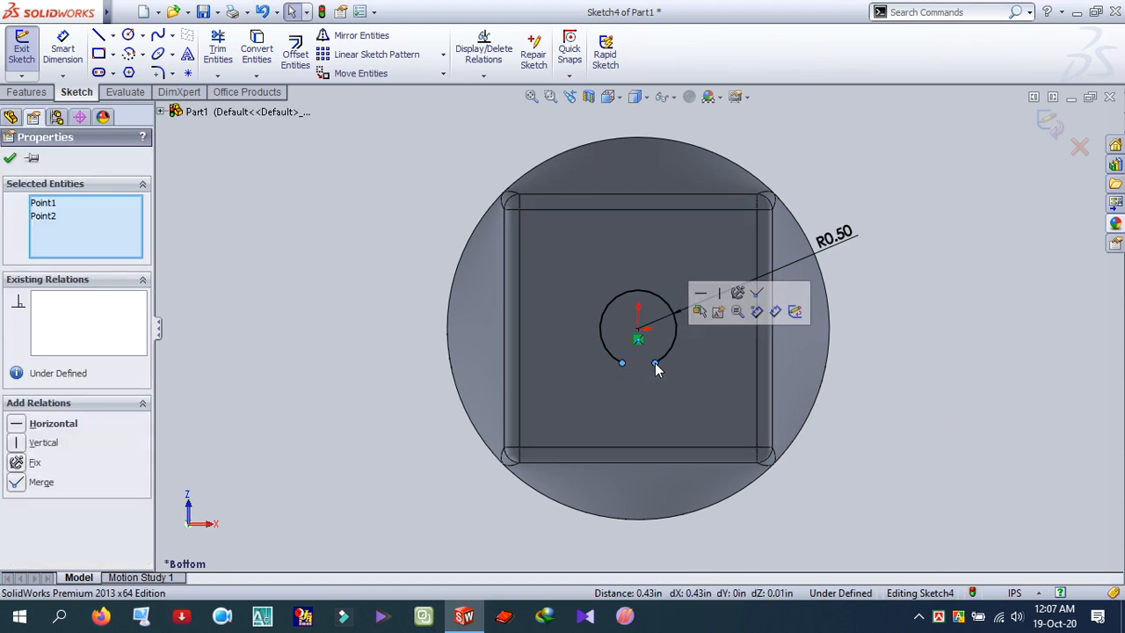
left_click(701, 299)
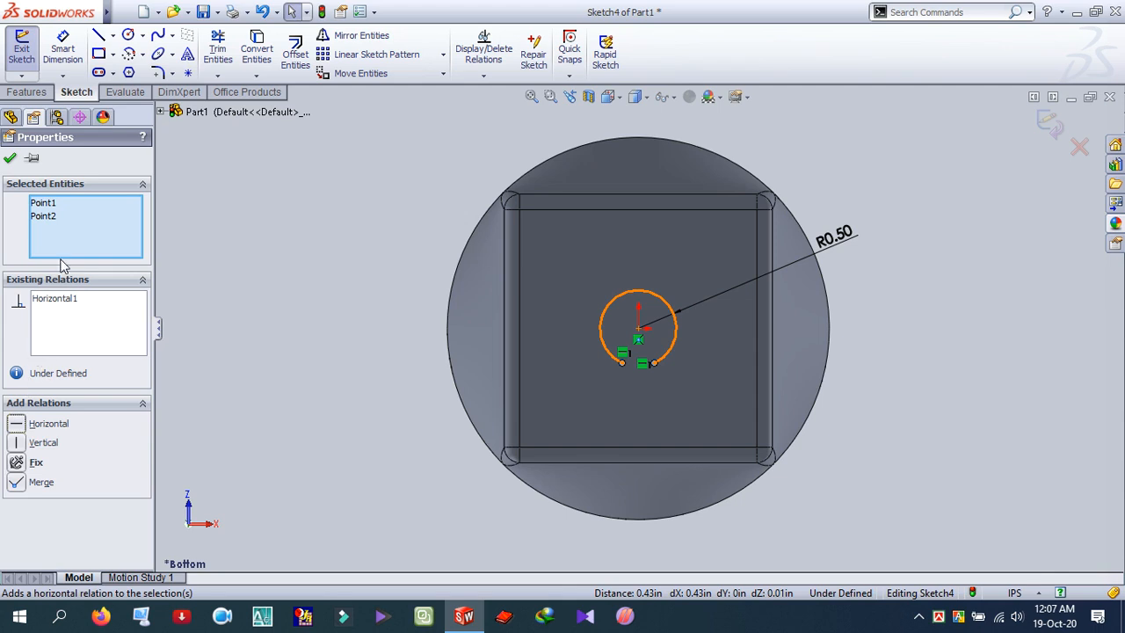
left_click(9, 159)
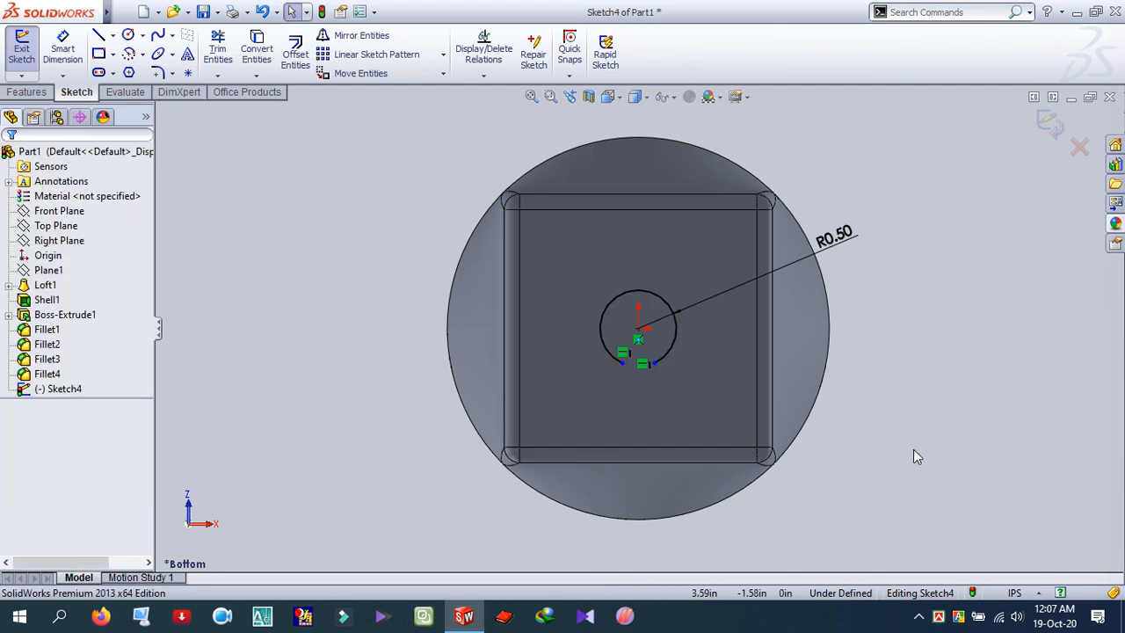
left_click(665, 306)
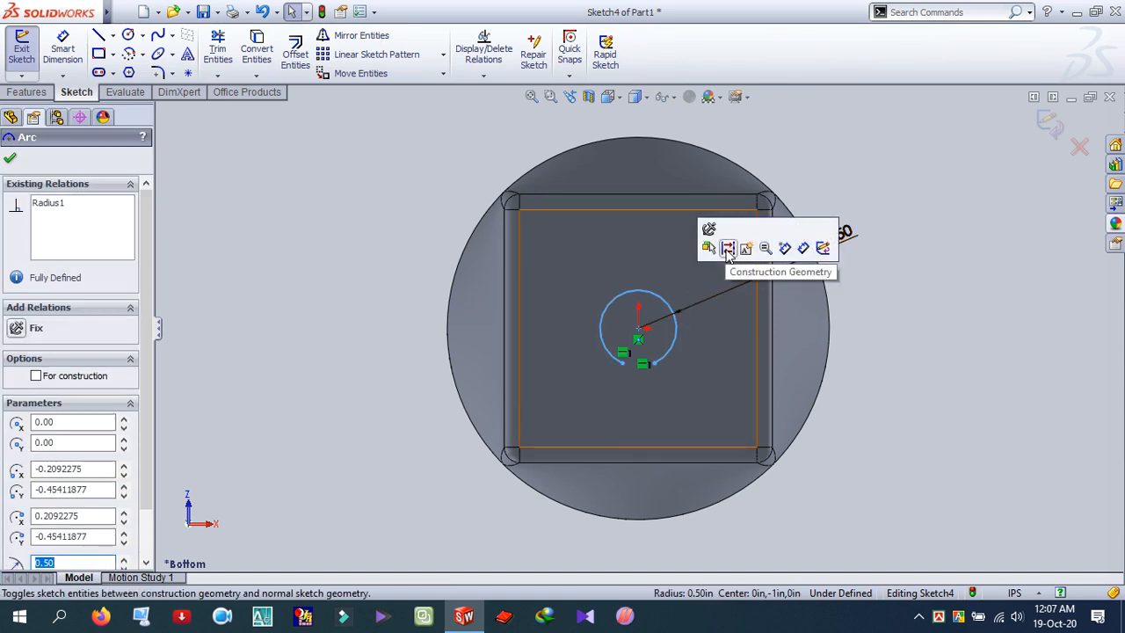
left_click(727, 249)
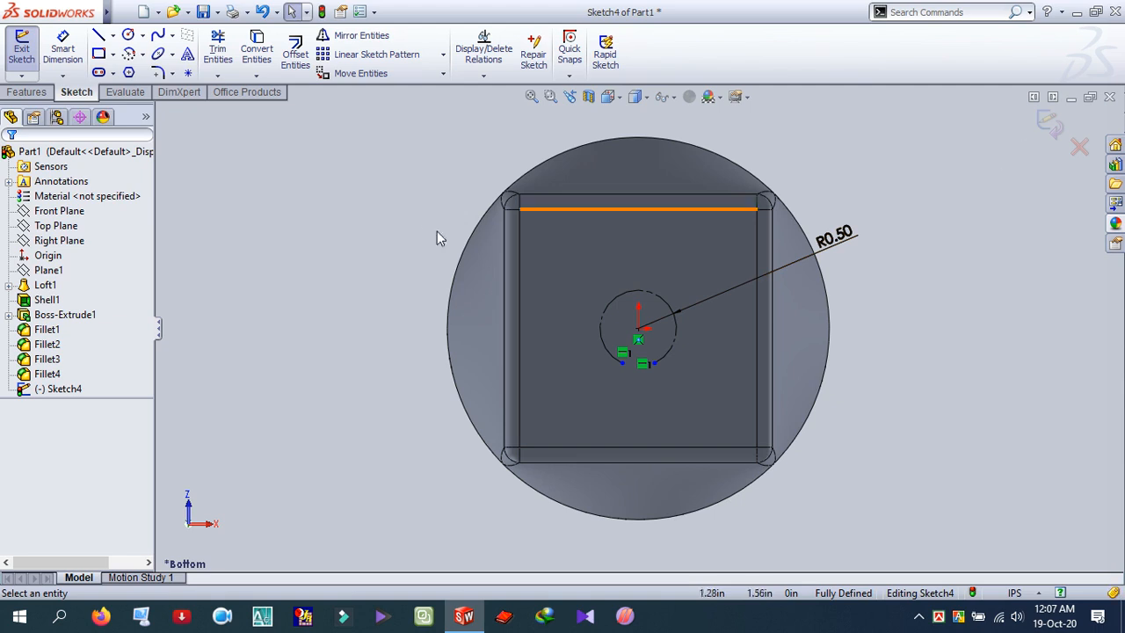
Add the sketch text "Made in Bangladesh" along the construction arc with centre alignment.
left_click(188, 54)
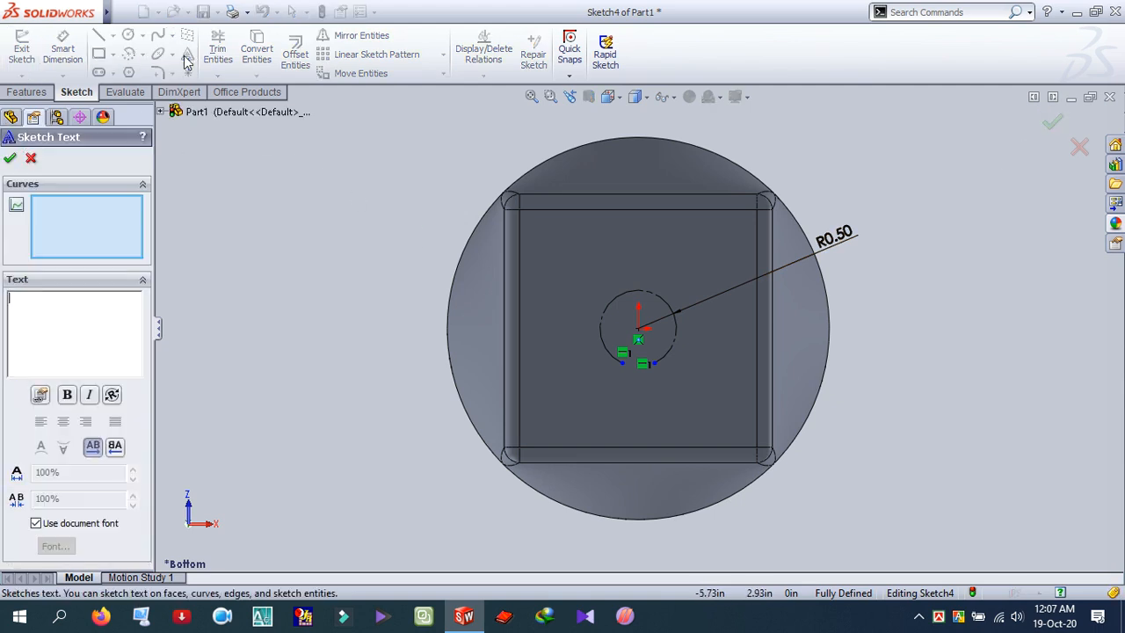
left_click(602, 327)
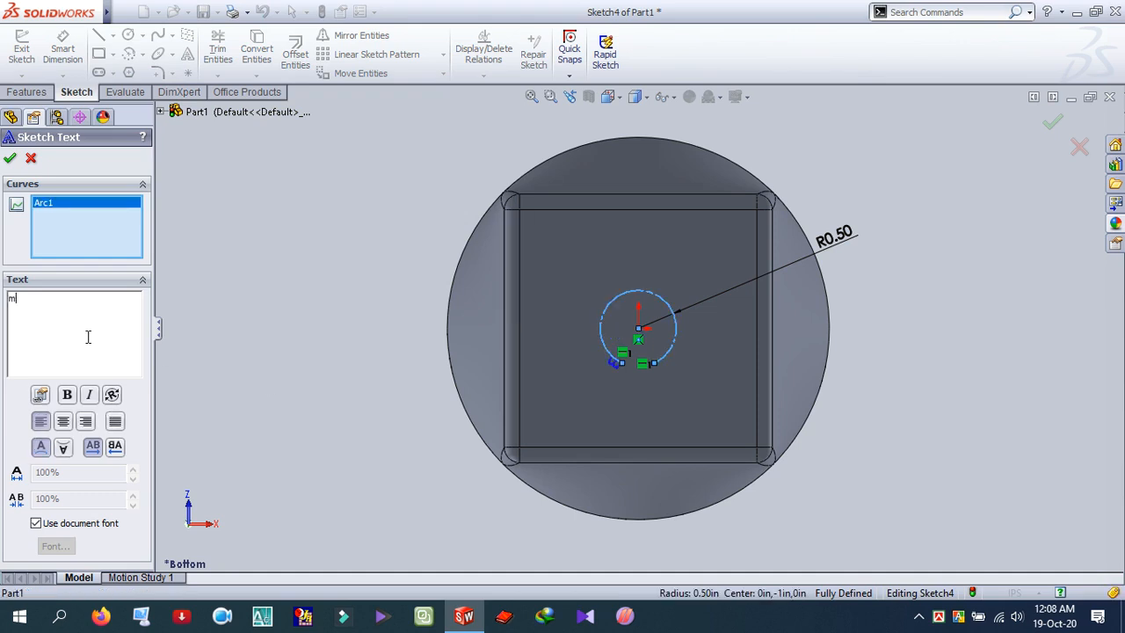
key("BackSpace")
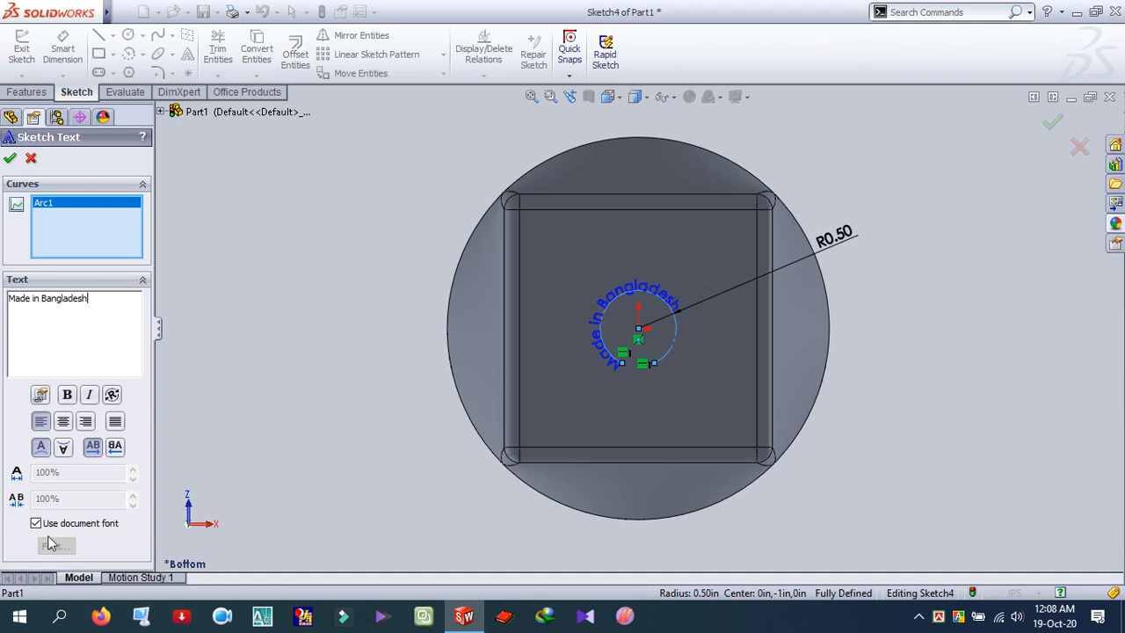
left_click(61, 425)
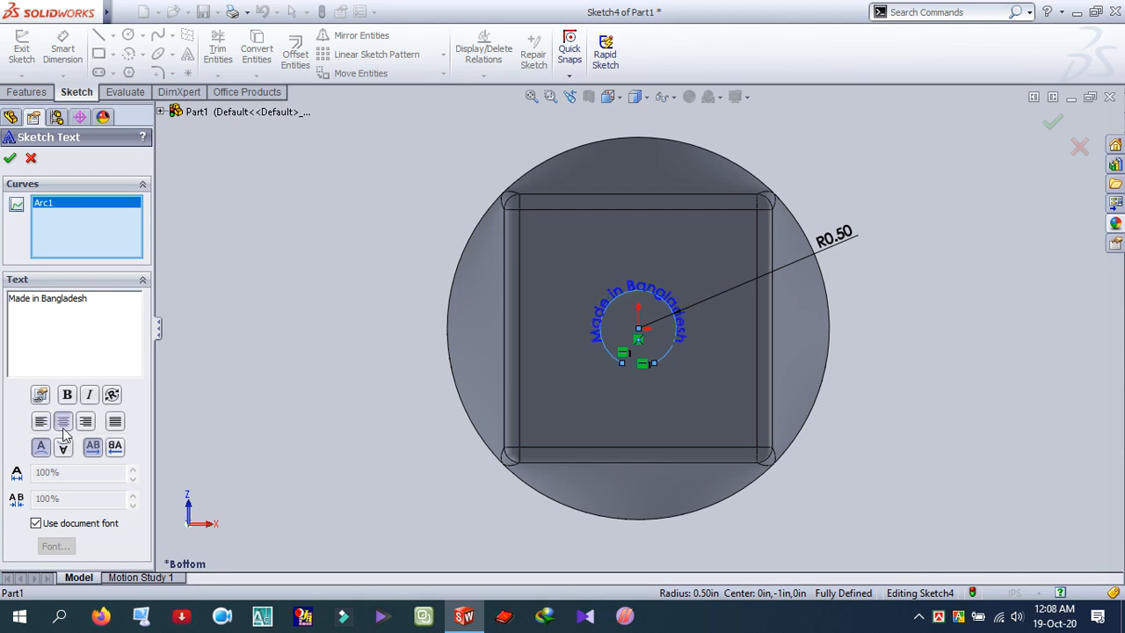
Override the document font for the curved text and set its height to 18 points.
left_click(36, 523)
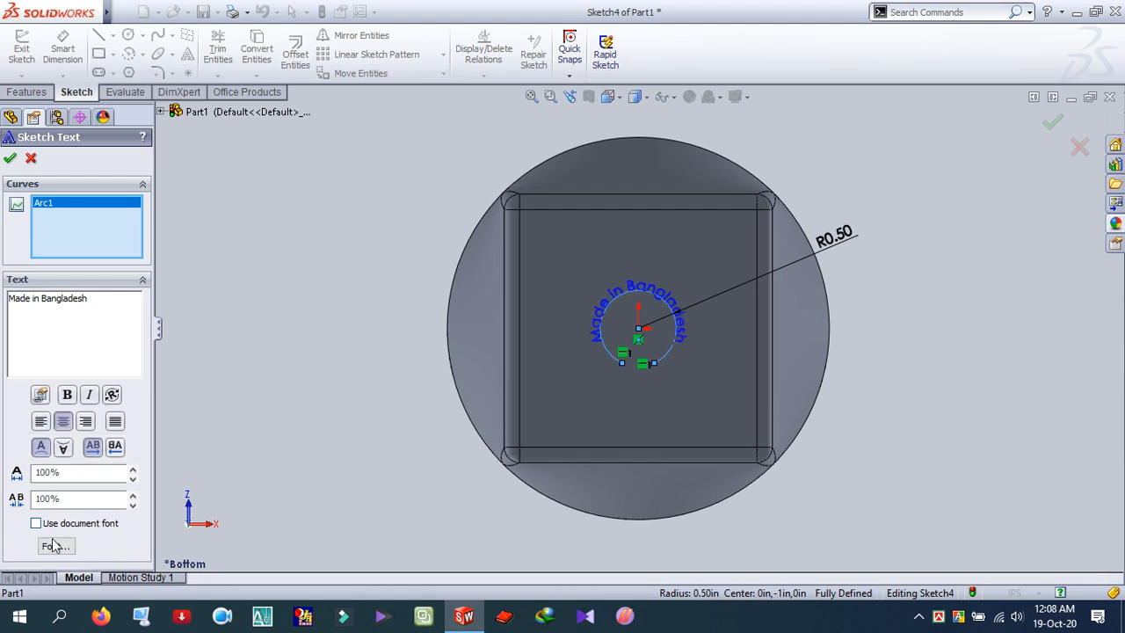
left_click(55, 546)
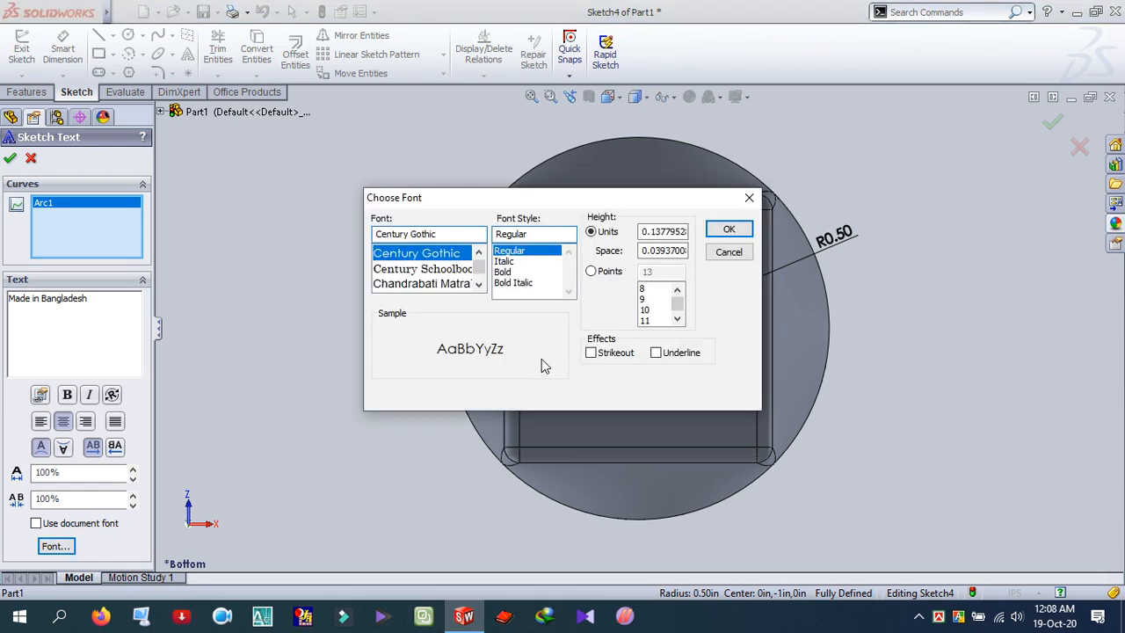
left_click(592, 271)
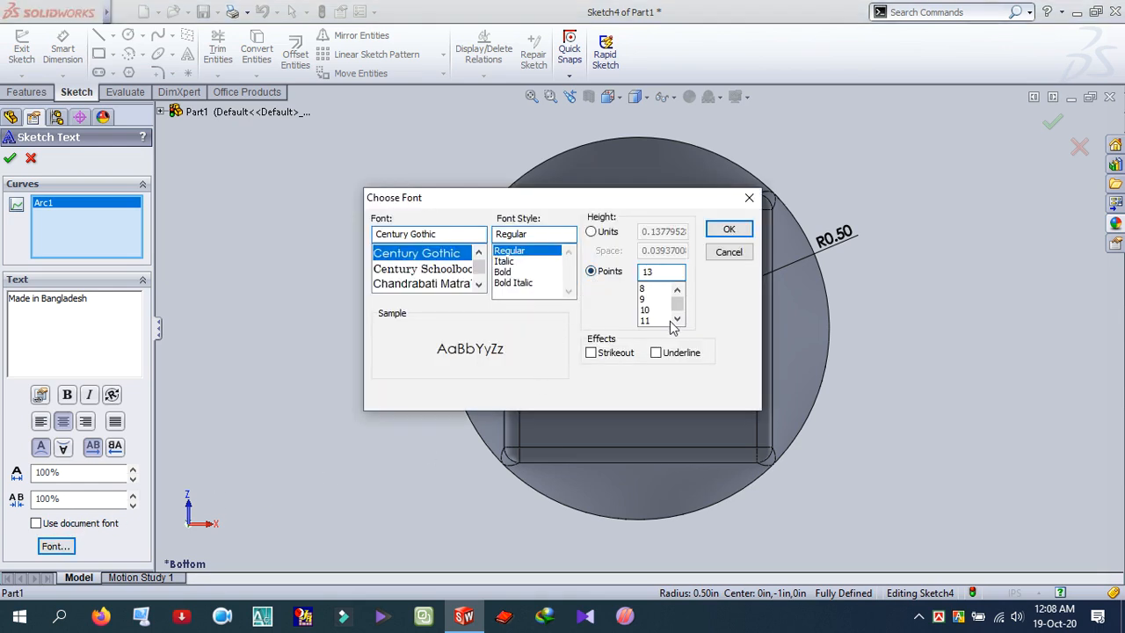
left_click(676, 320)
left_click(676, 320)
left_click(676, 320)
left_click(676, 320)
left_click(647, 321)
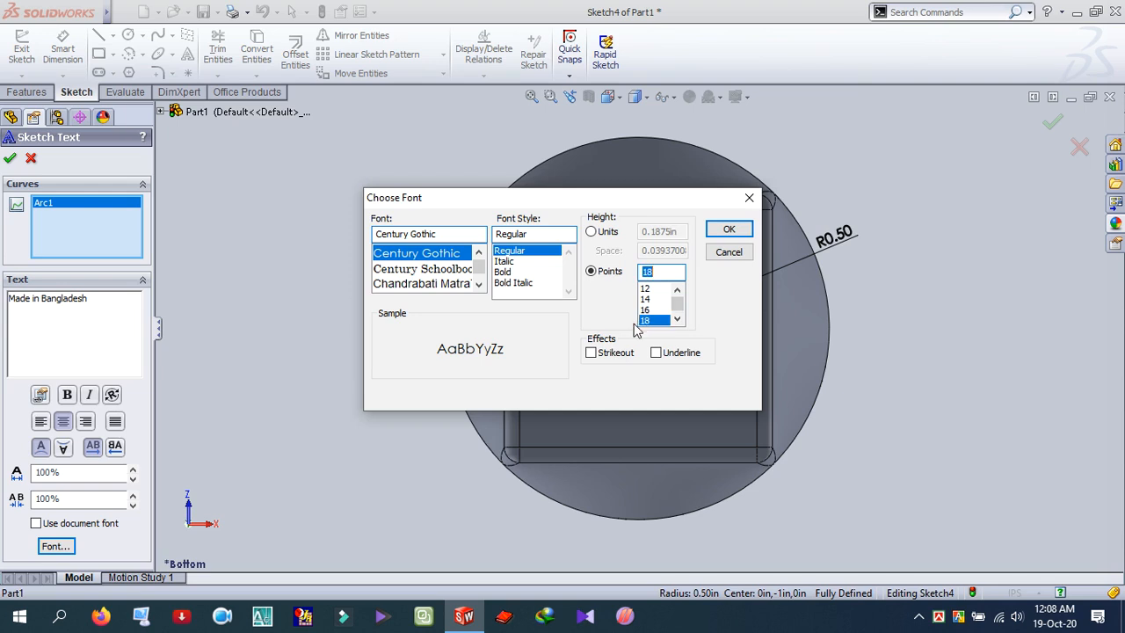
left_click(721, 234)
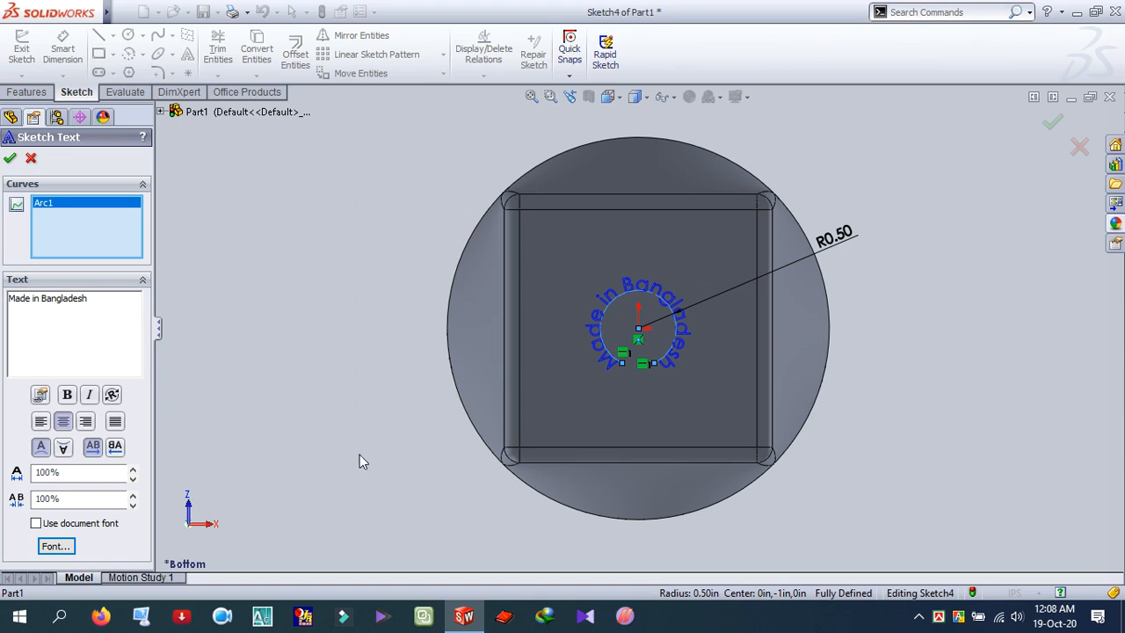
Try to make the "Made in Bangladesh" text bold.
left_click(66, 395)
left_click_drag(96, 298, 4, 300)
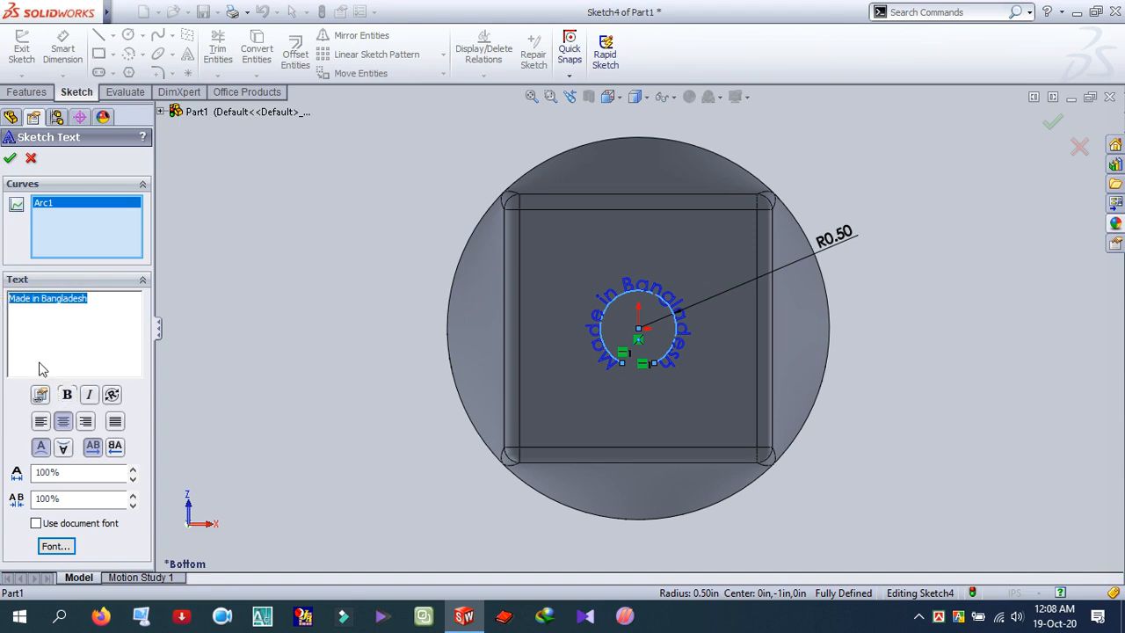
left_click(67, 396)
left_click(68, 395)
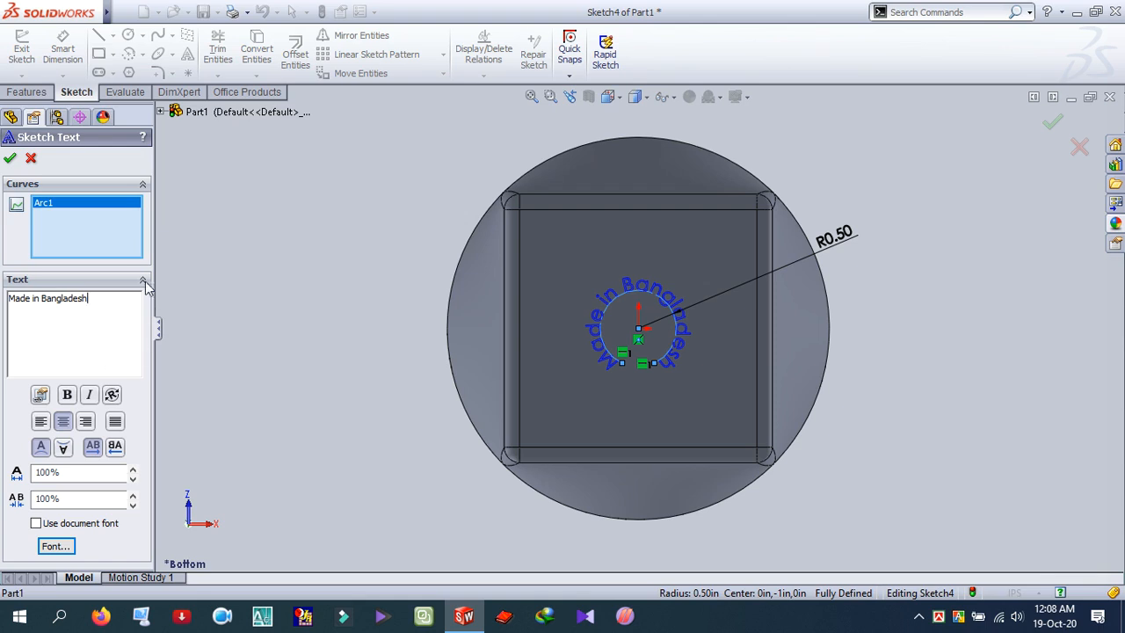
Accept the curved sketch text and exit the sketch.
left_click(10, 158)
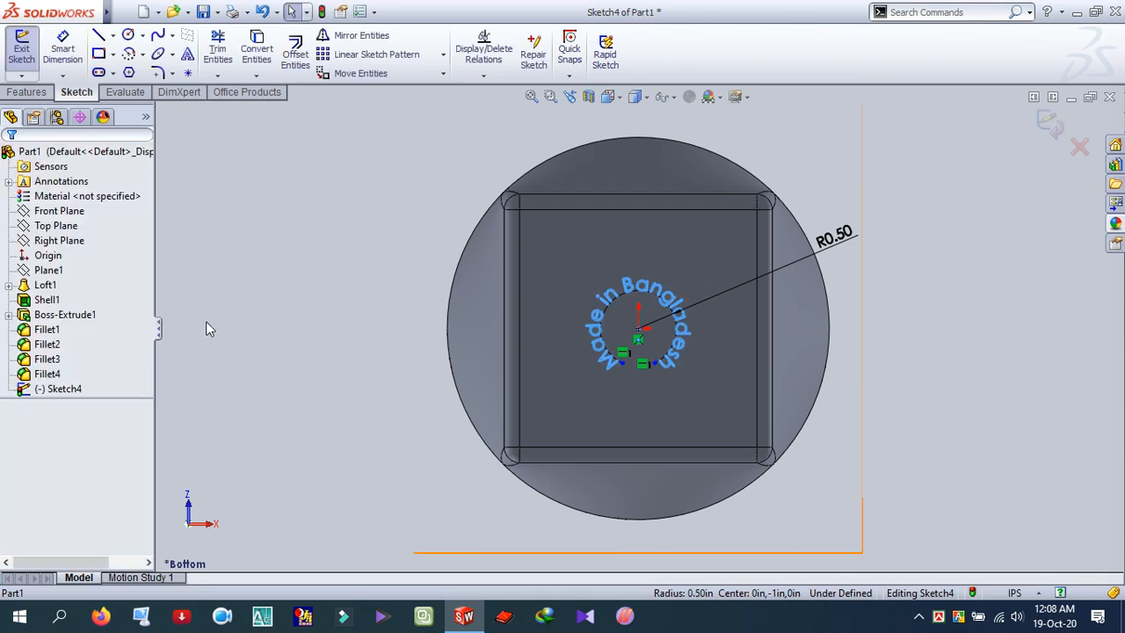
left_click(1049, 125)
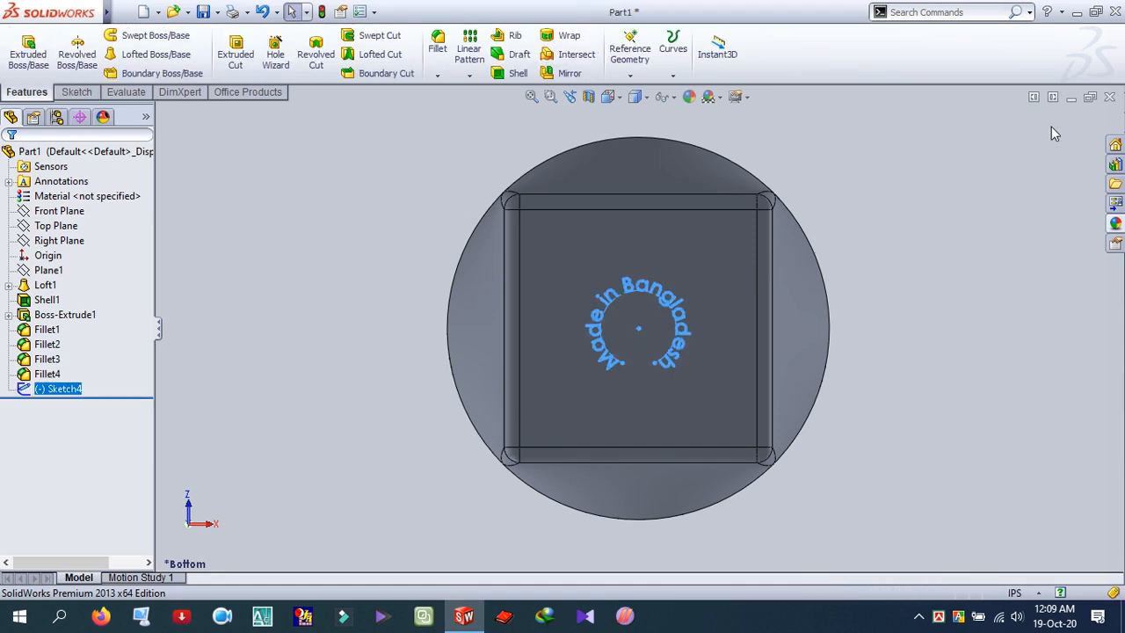
left_click(939, 373)
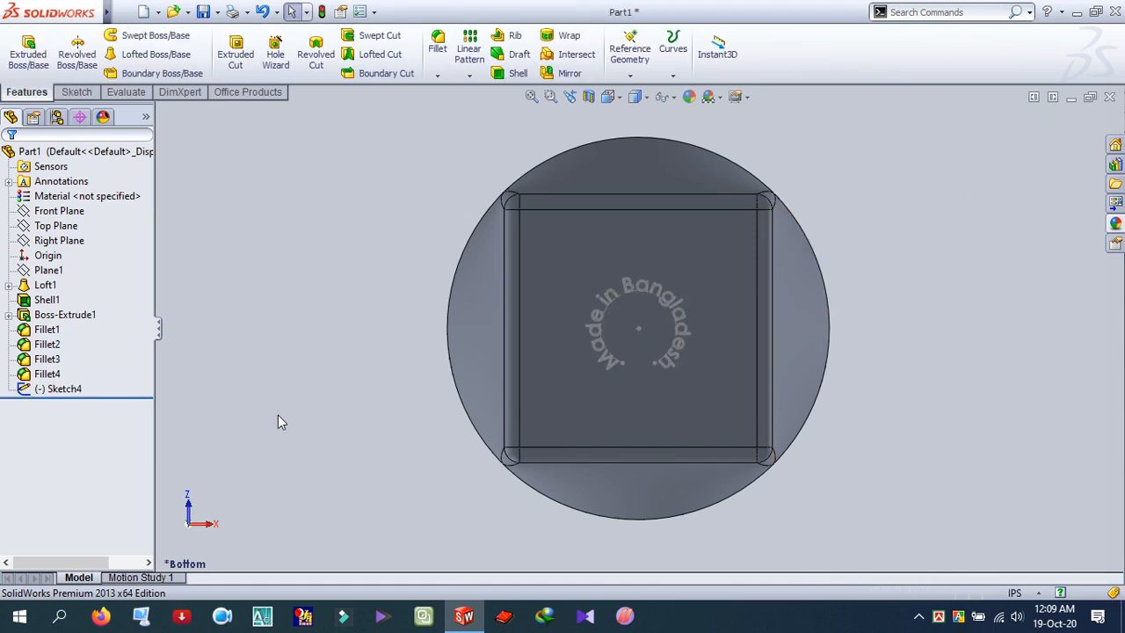
Deboss the curved text sketch 0.08 in deep into the flat underside of the square base with a Wrap feature.
left_click(74, 389)
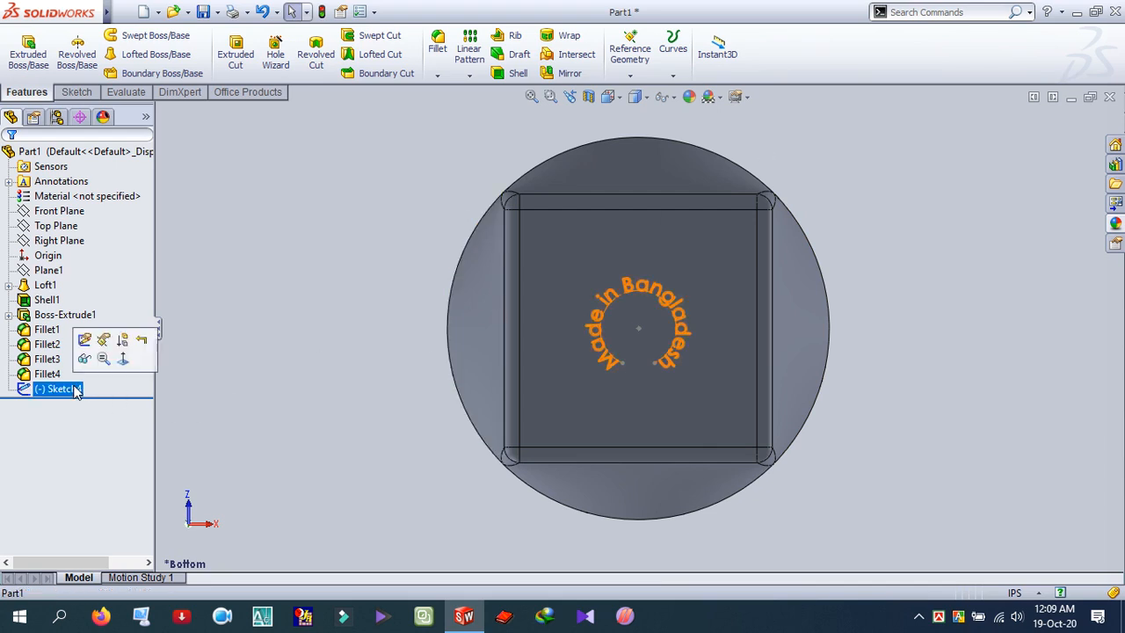
left_click(927, 12)
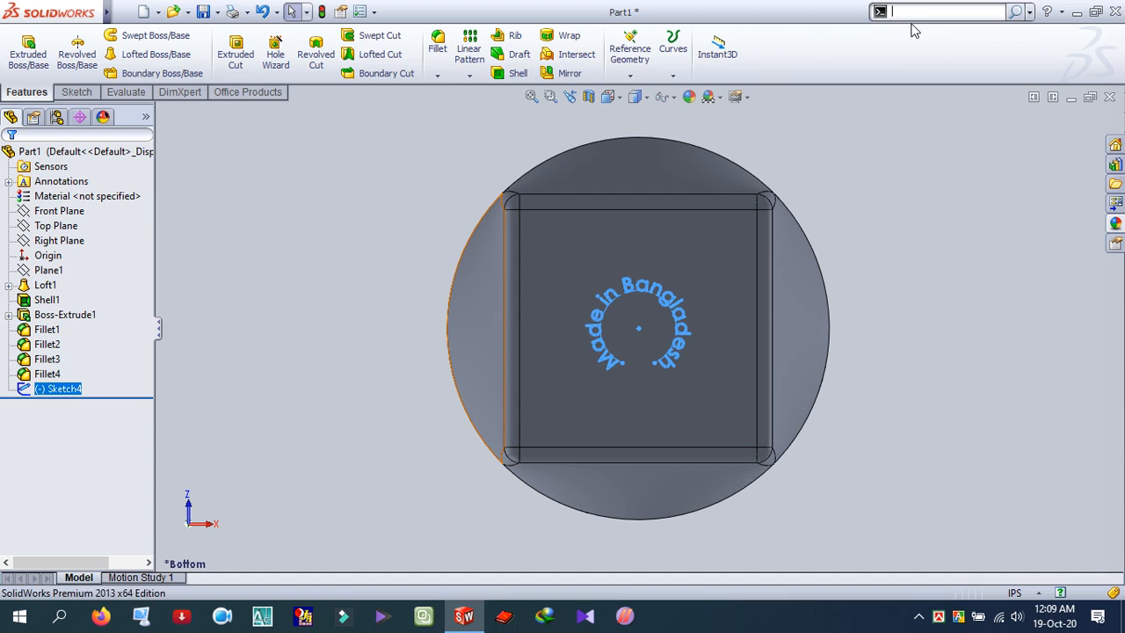
type("rap")
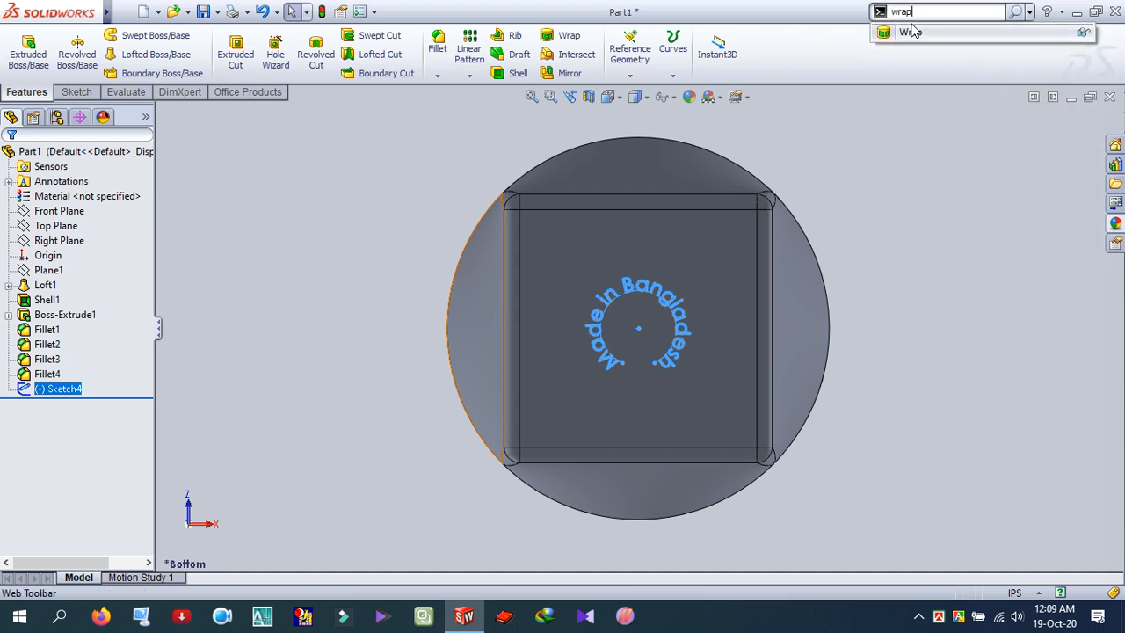
left_click(911, 31)
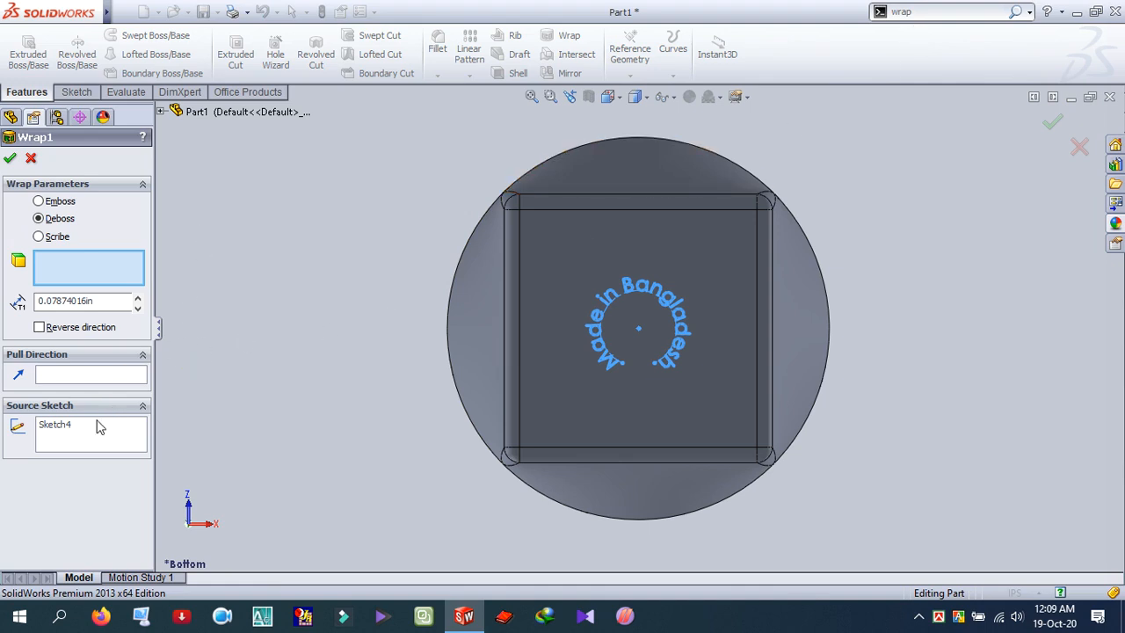
left_click(161, 112)
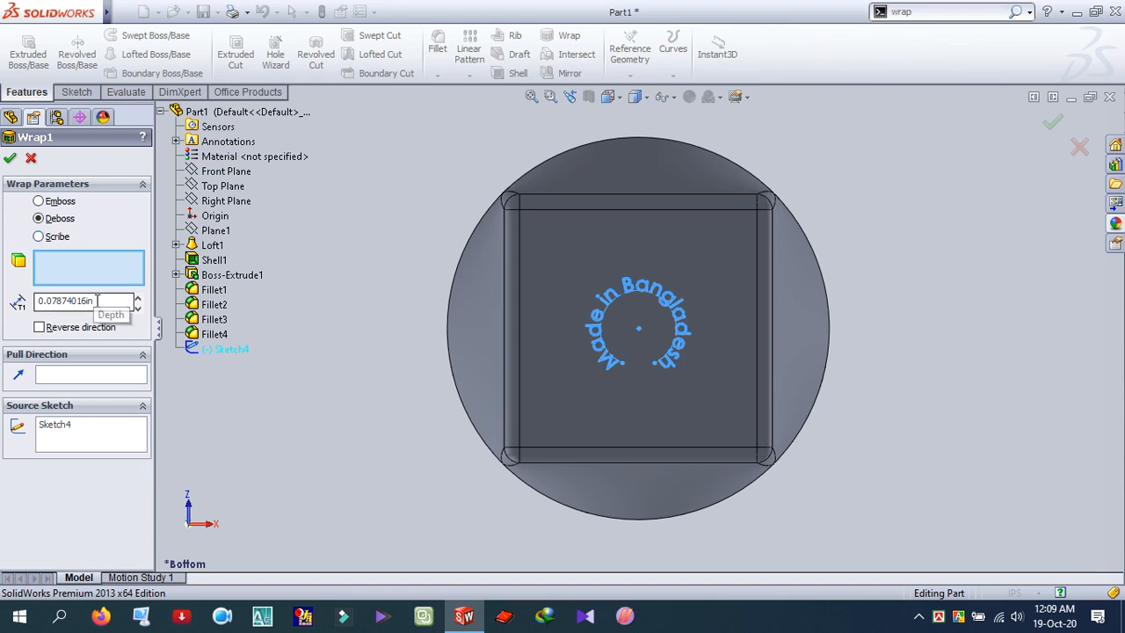
left_click_drag(97, 300, 2, 302)
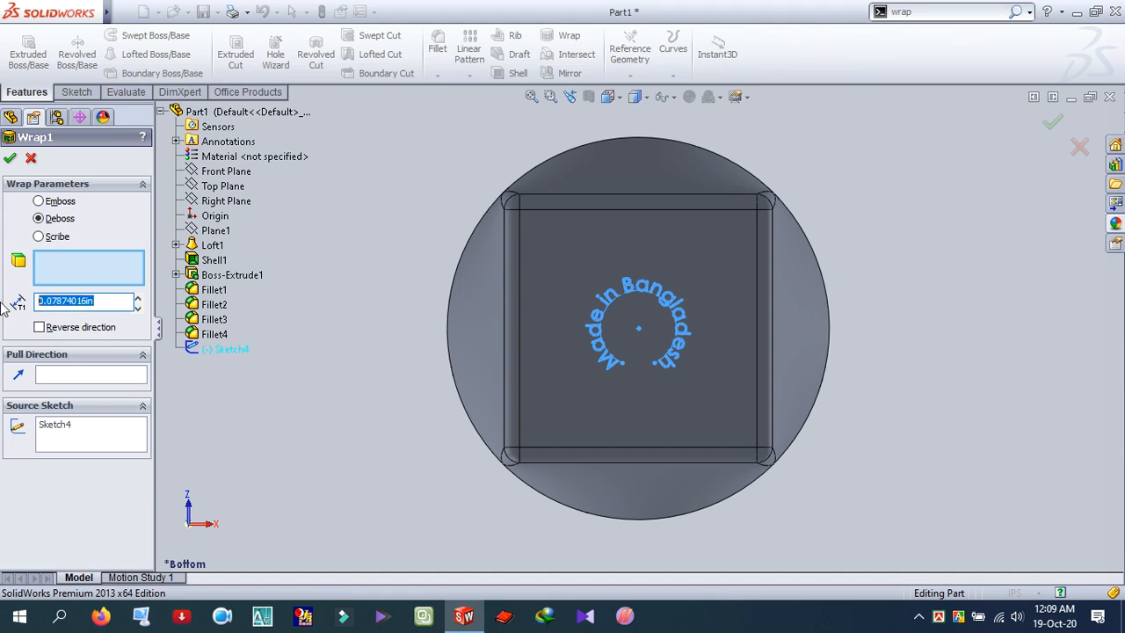
type(".0")
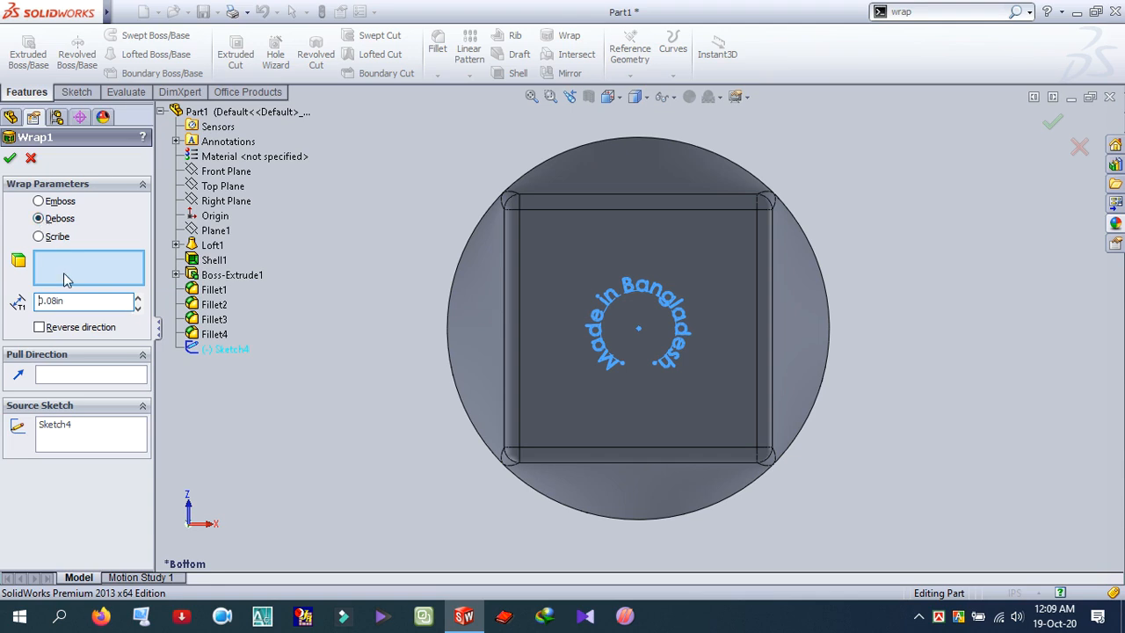
middle_click_drag(276, 384, 317, 437)
left_click(745, 375)
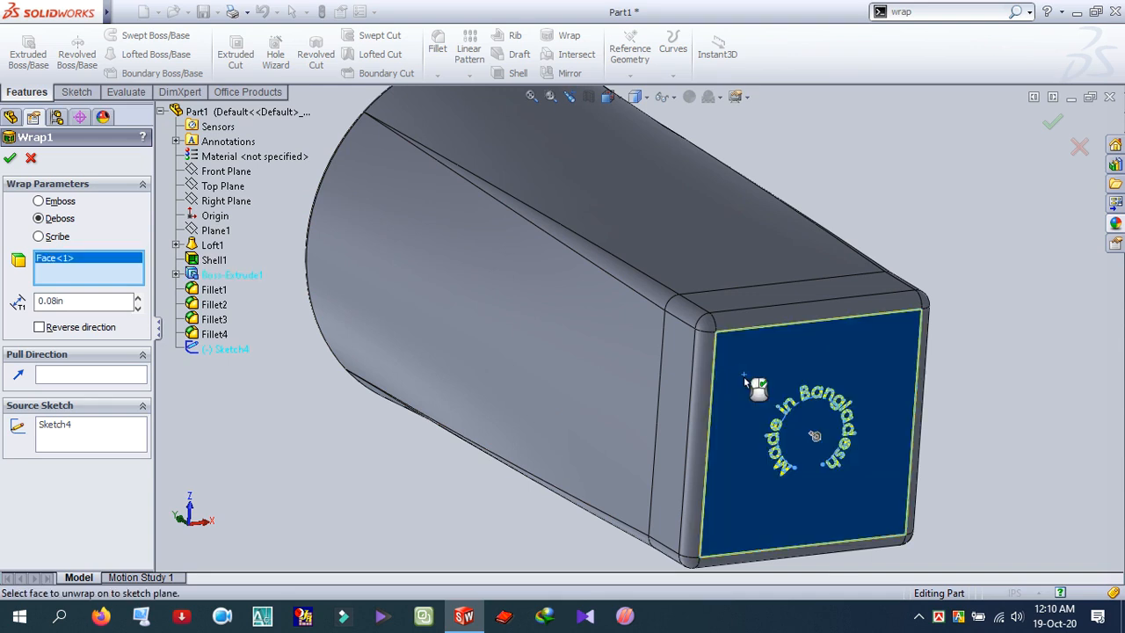
mouse_move(372, 430)
middle_mouse_down()
mouse_move(354, 395)
mouse_move(301, 433)
mouse_move(377, 440)
middle_mouse_up()
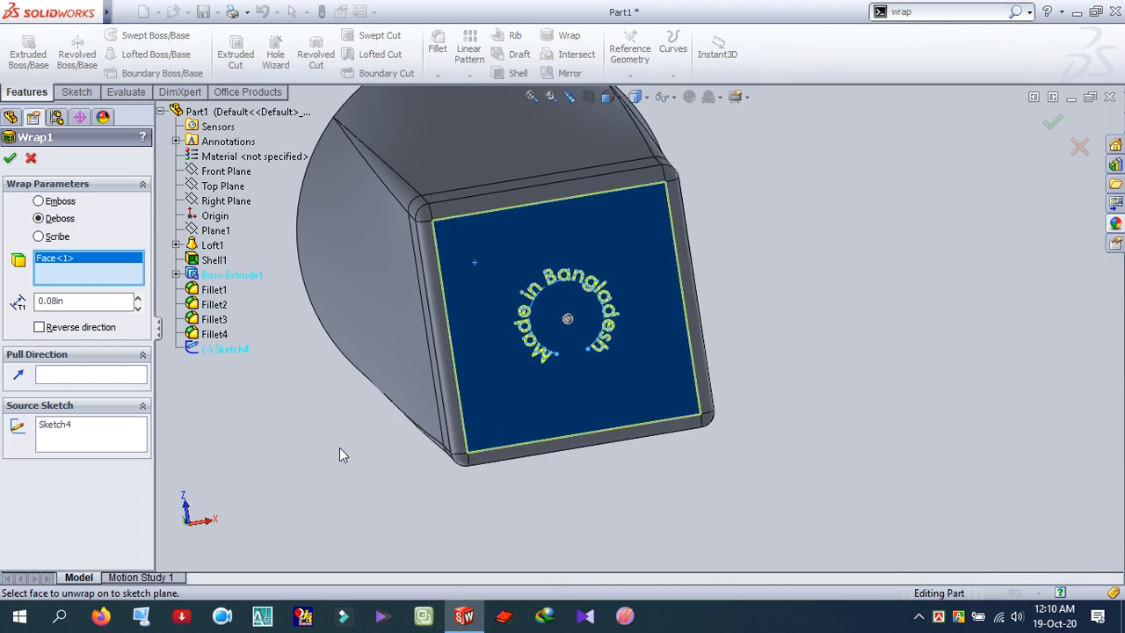
left_click(11, 159)
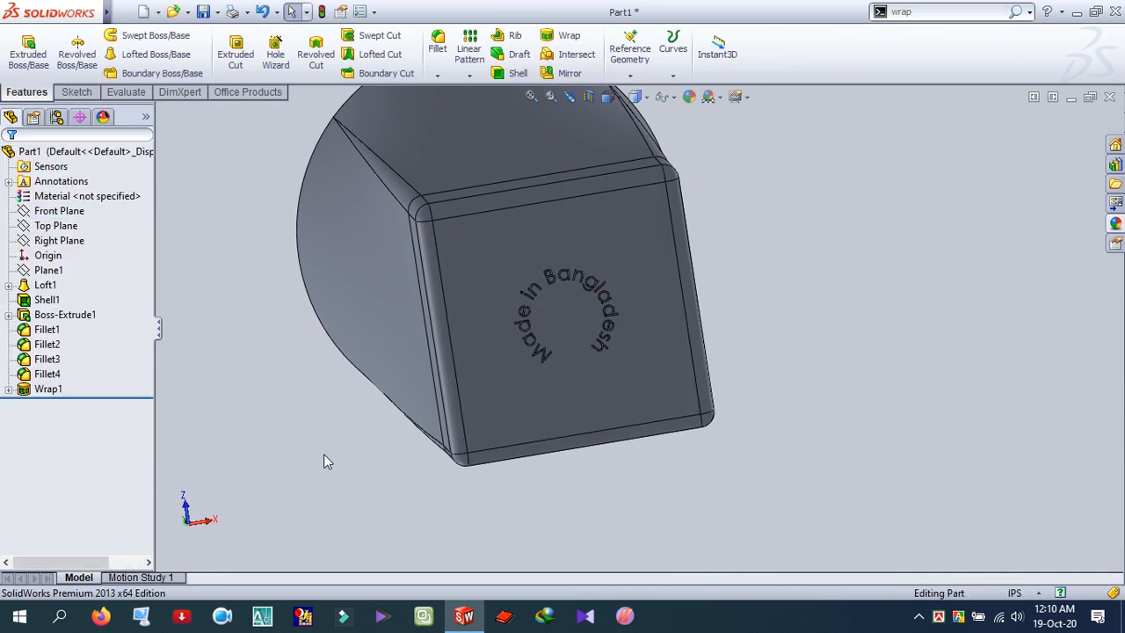
middle_click_drag(324, 461, 334, 479)
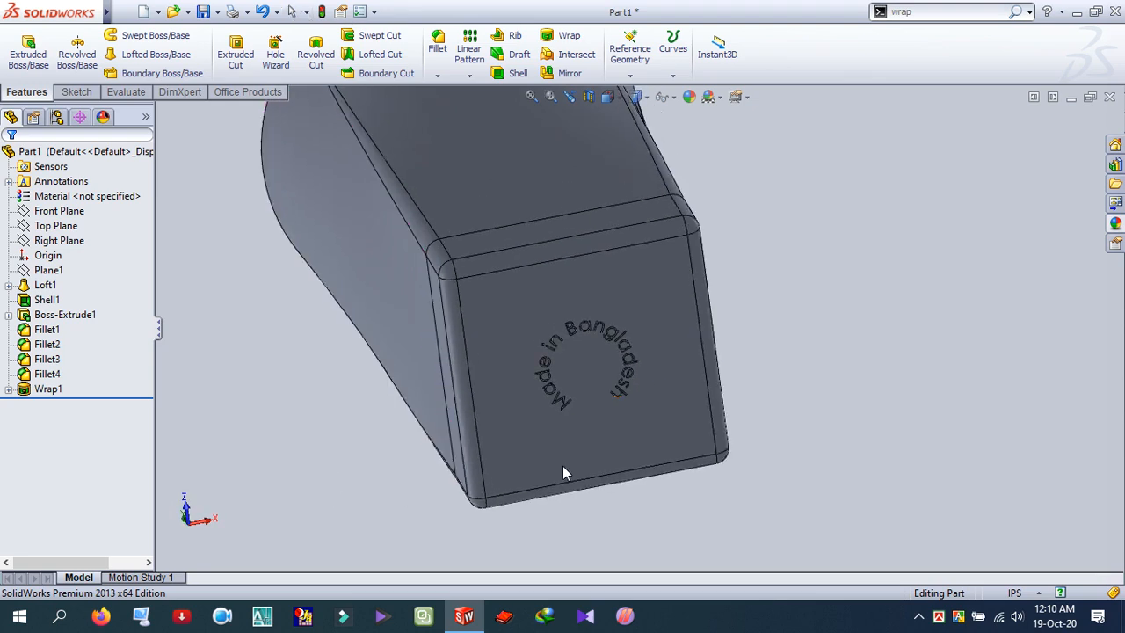
scroll(607, 338, "down", 6)
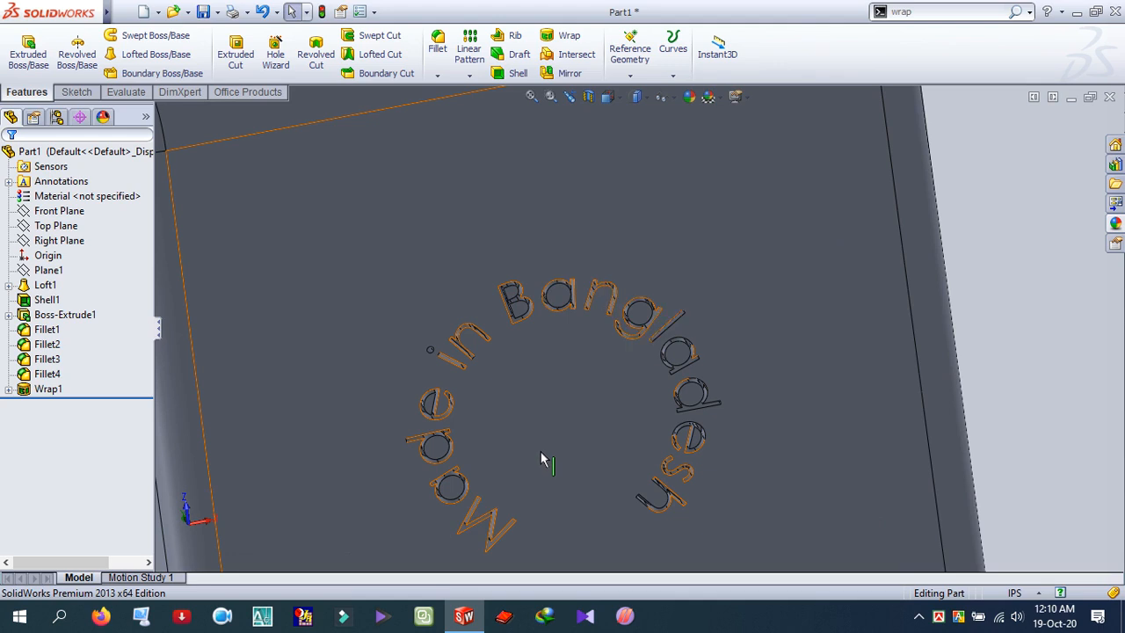
scroll(541, 443, "up", 5)
scroll(545, 432, "up", 2)
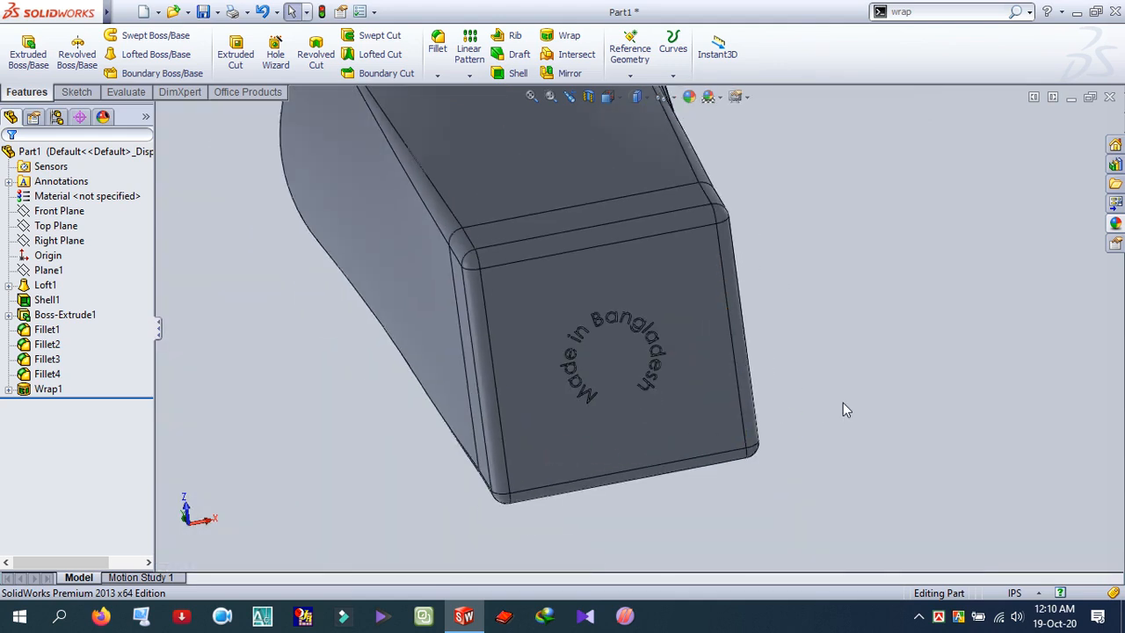
Apply the clear glass appearance from the Glass > Gloss category to the whole container.
middle_click_drag(845, 410, 832, 430)
scroll(829, 423, "up", 3)
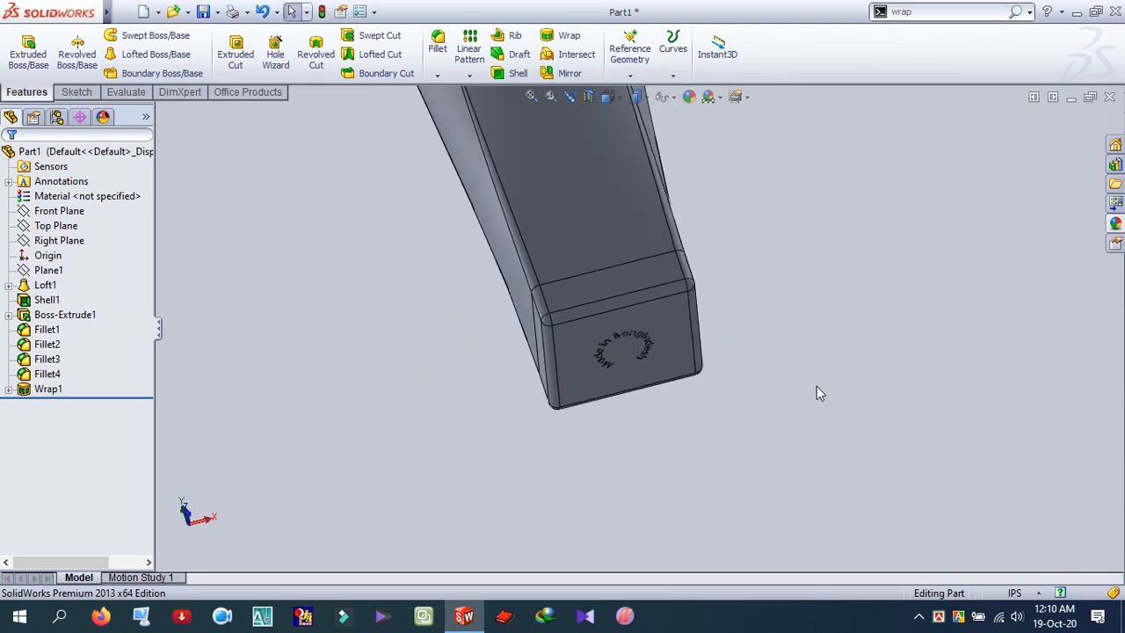
scroll(808, 377, "up", 3)
middle_click_drag(798, 338, 669, 222)
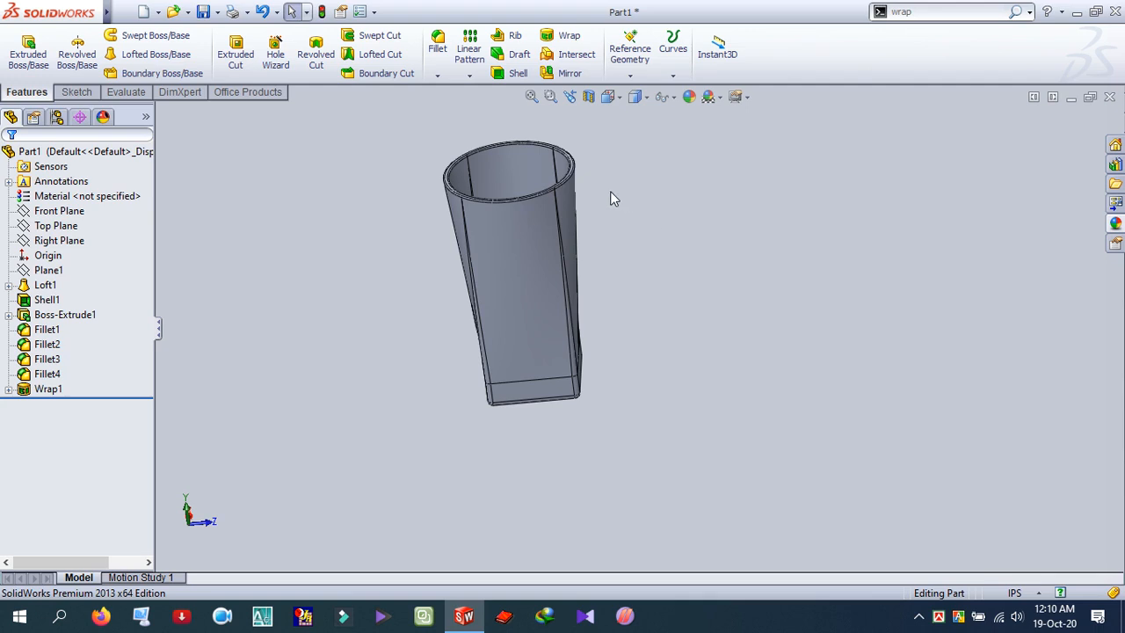
middle_click_drag(612, 198, 652, 243)
left_click(1115, 224)
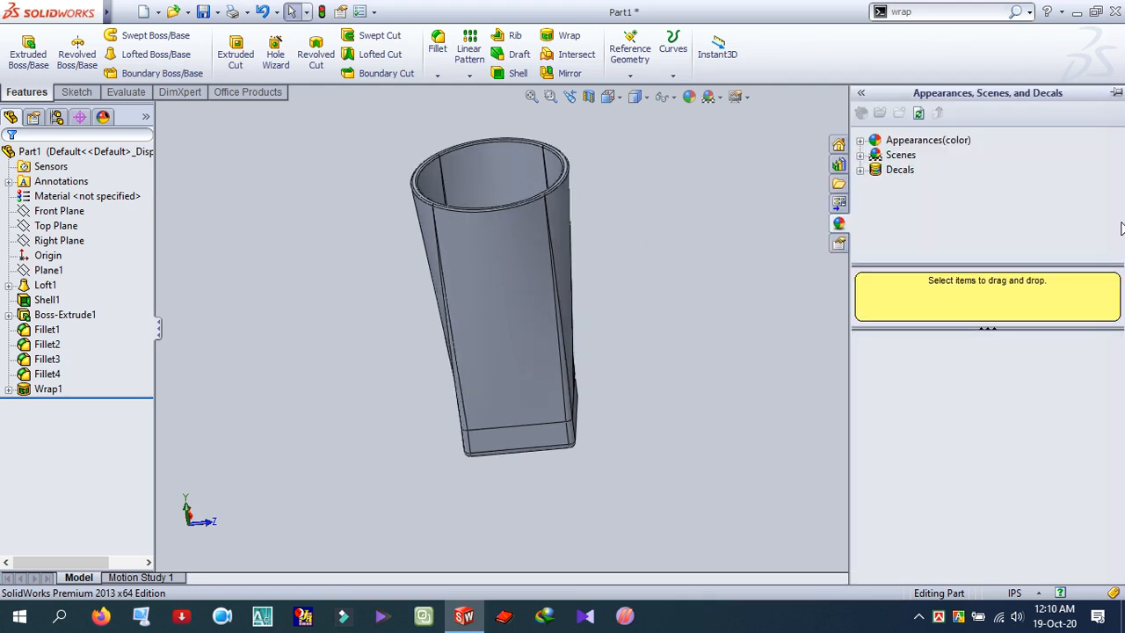
double_click(919, 140)
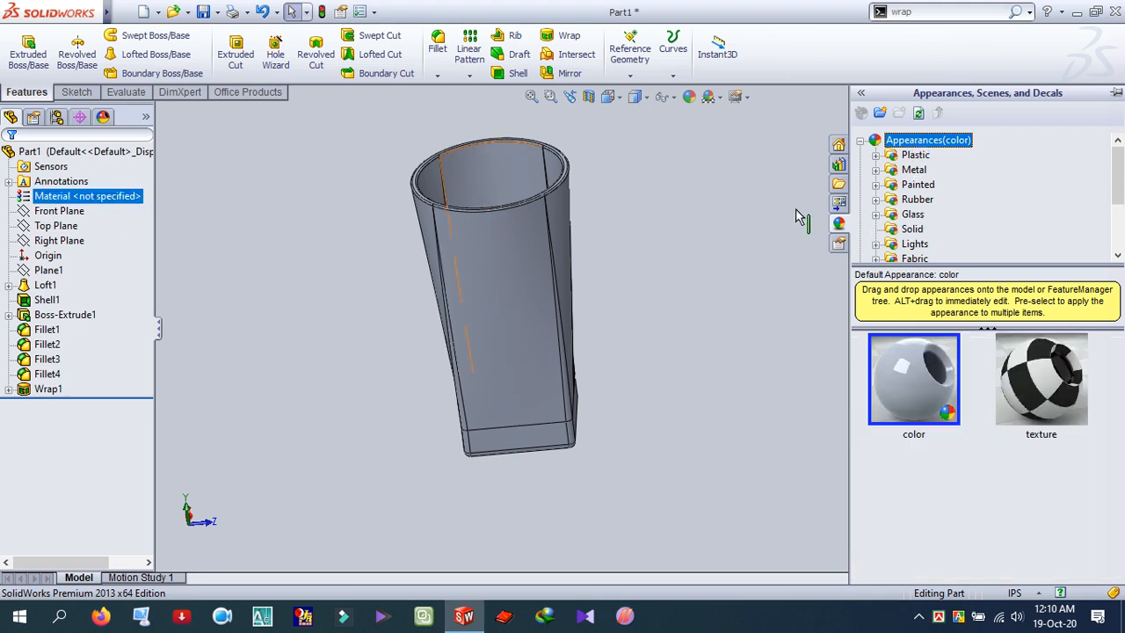
left_click(915, 217)
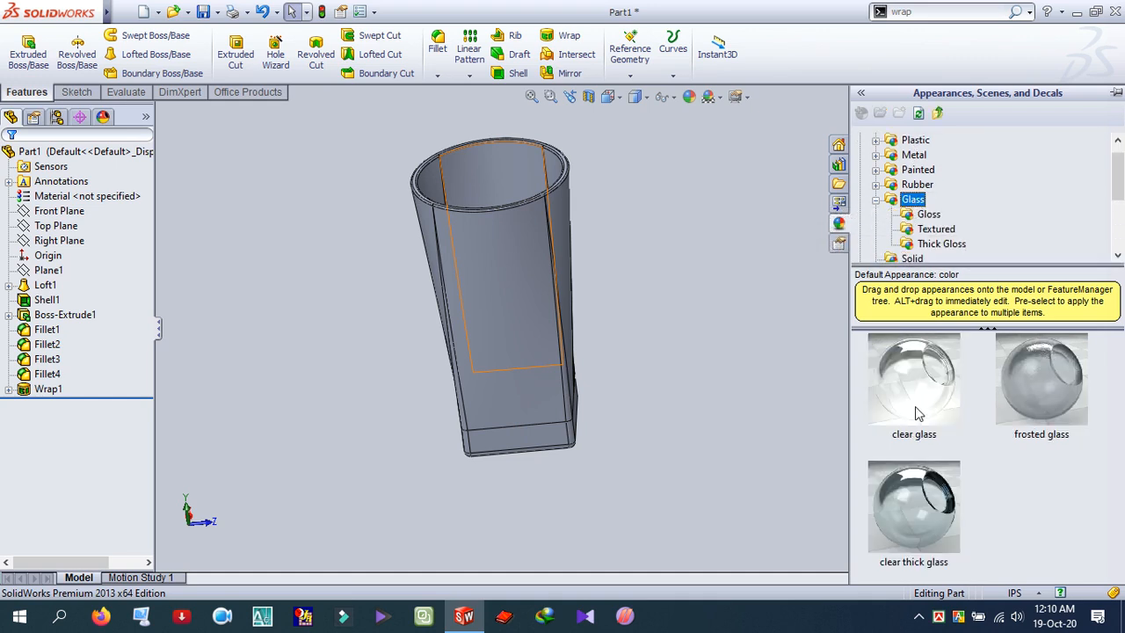
left_click(928, 215)
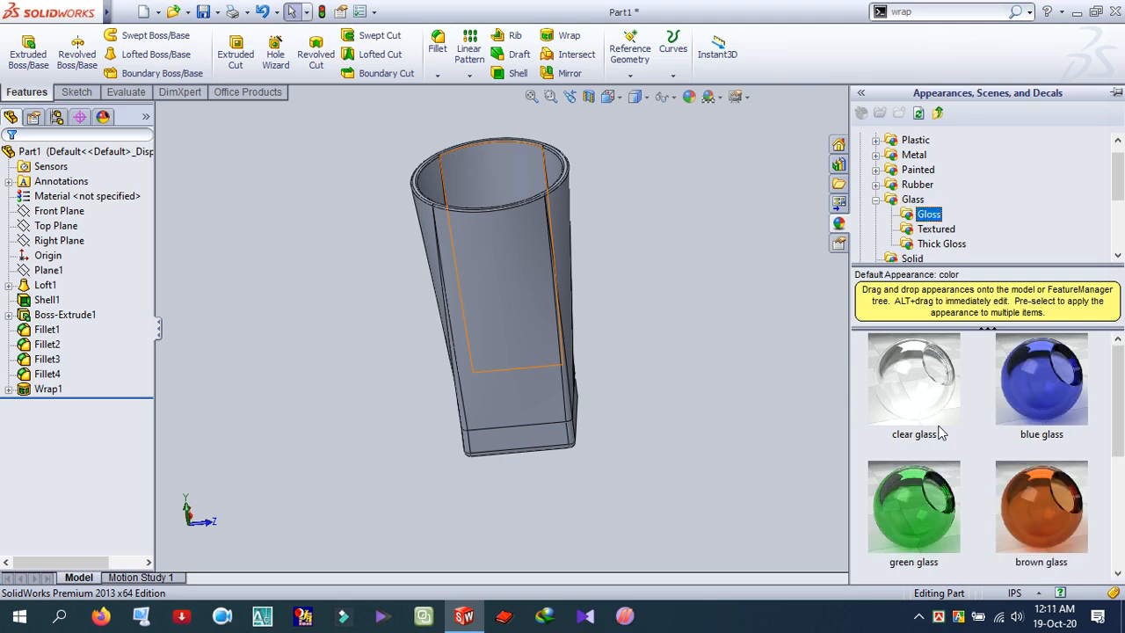
double_click(925, 404)
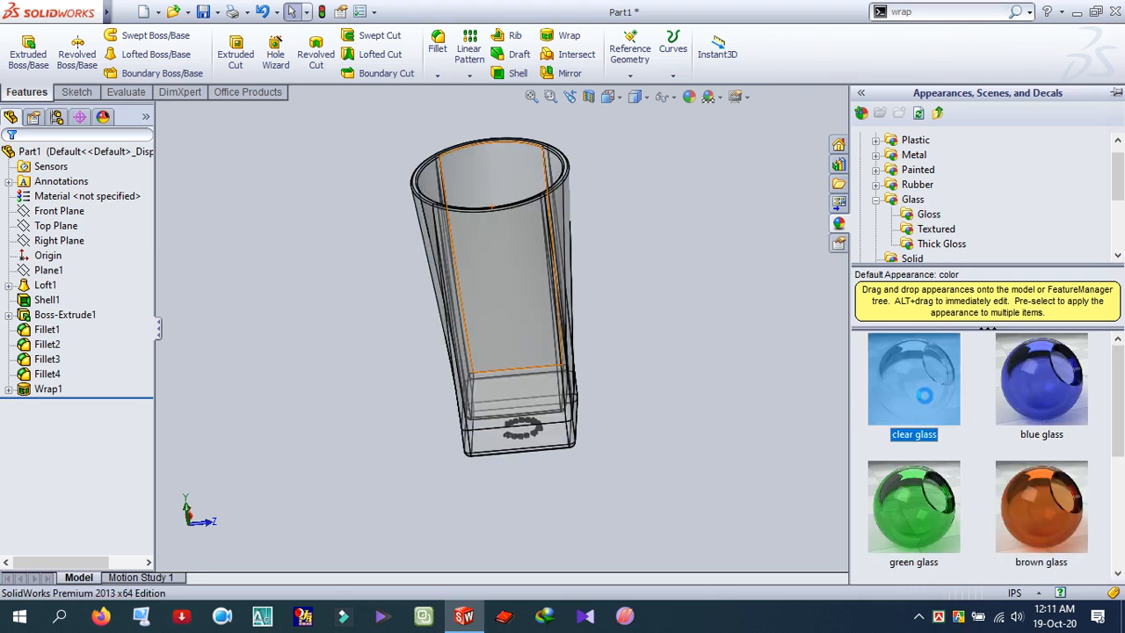
left_click(721, 438)
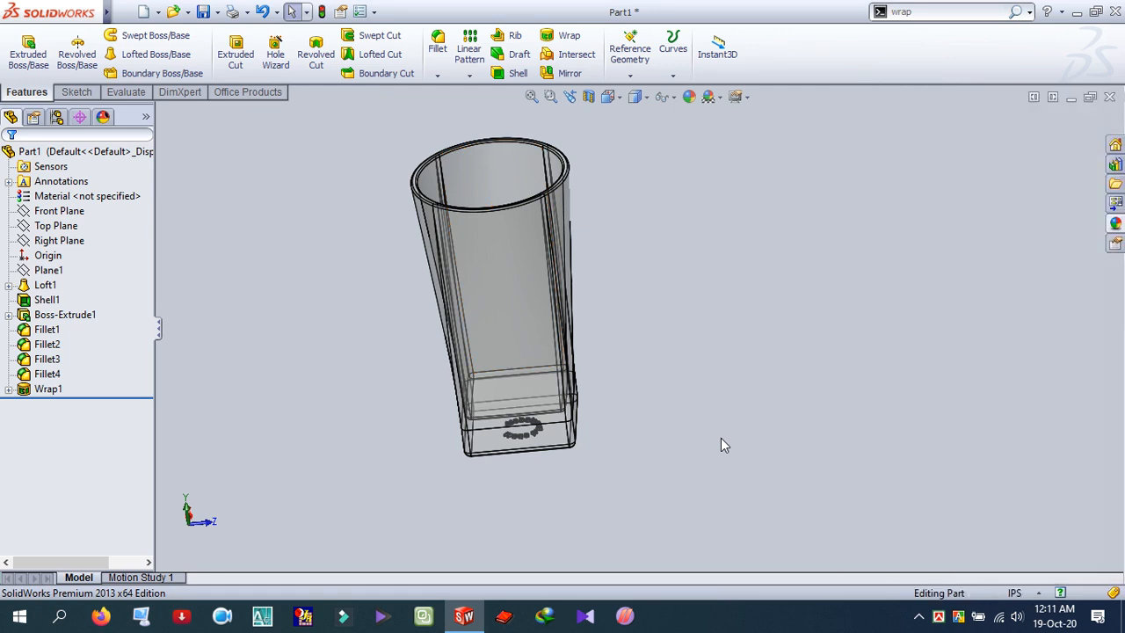
Examine the transparent container upright from the side, including its rim and the debossed text in the base.
middle_click_drag(729, 452, 748, 412)
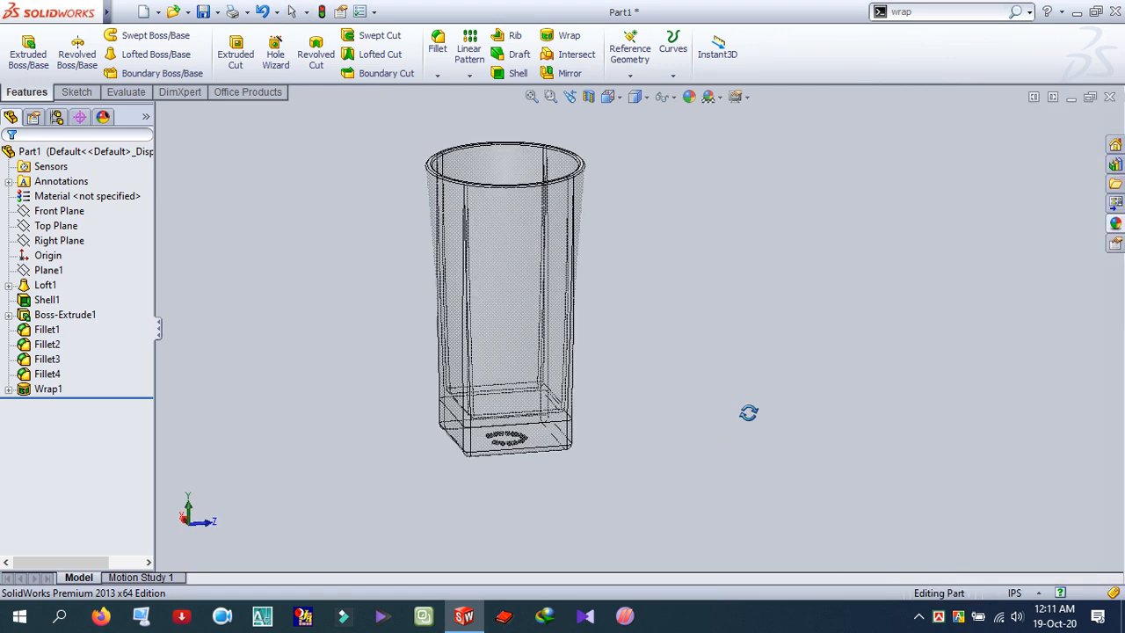
scroll(498, 330, "up", 2)
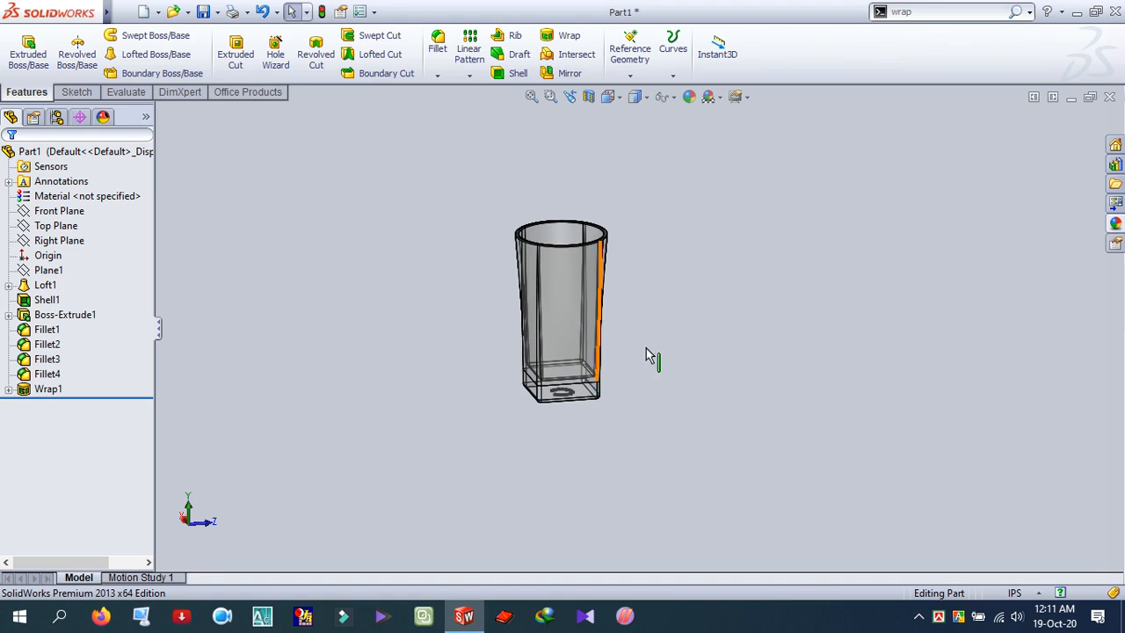
mouse_move(648, 357)
middle_mouse_down()
mouse_move(643, 329)
mouse_move(671, 309)
mouse_move(676, 337)
middle_mouse_up()
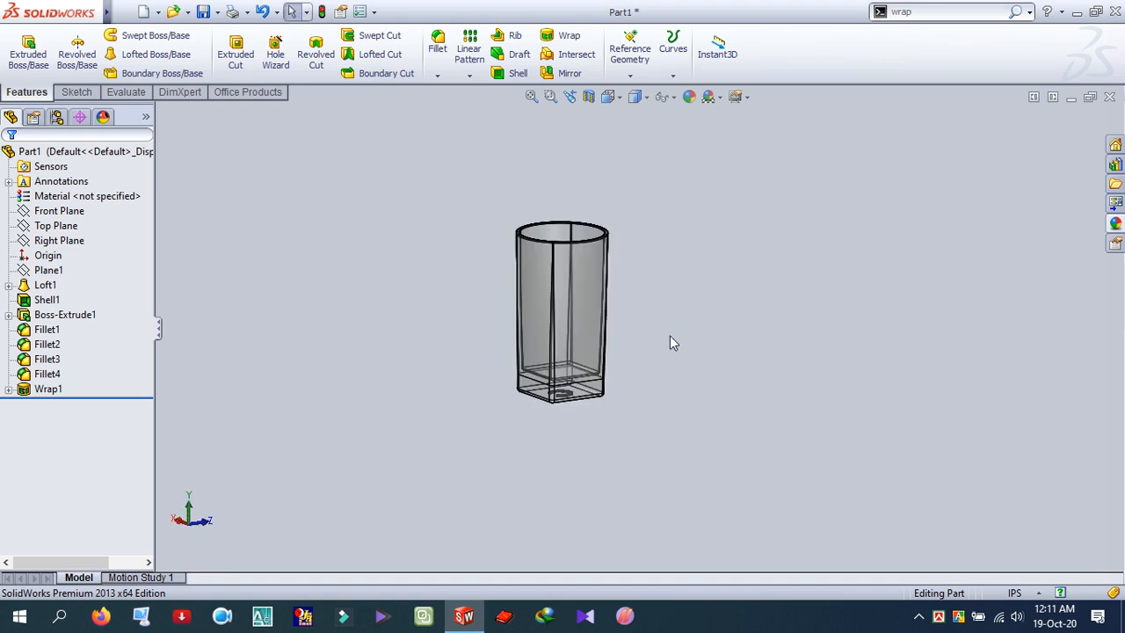
scroll(563, 253, "down", 3)
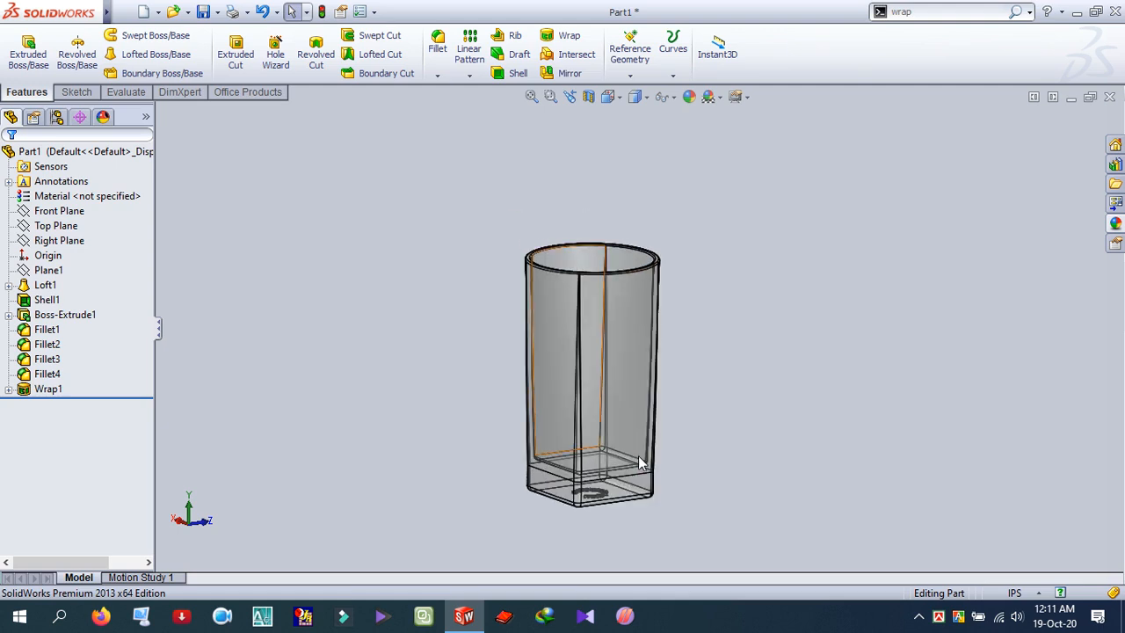
scroll(638, 458, "down", 2)
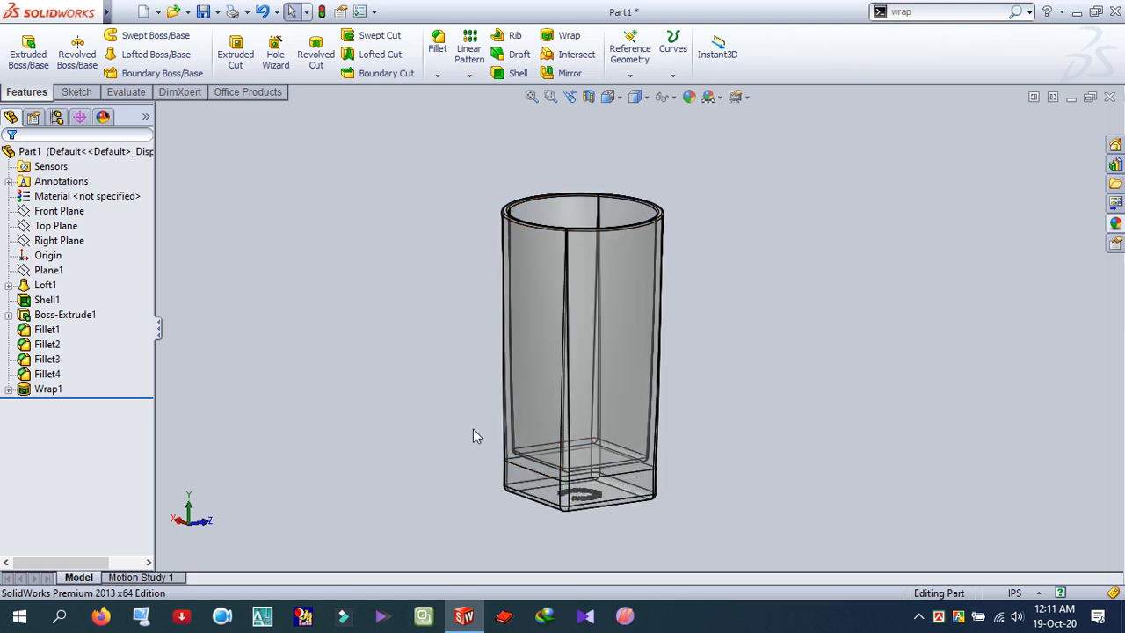
scroll(613, 341, "down", 2)
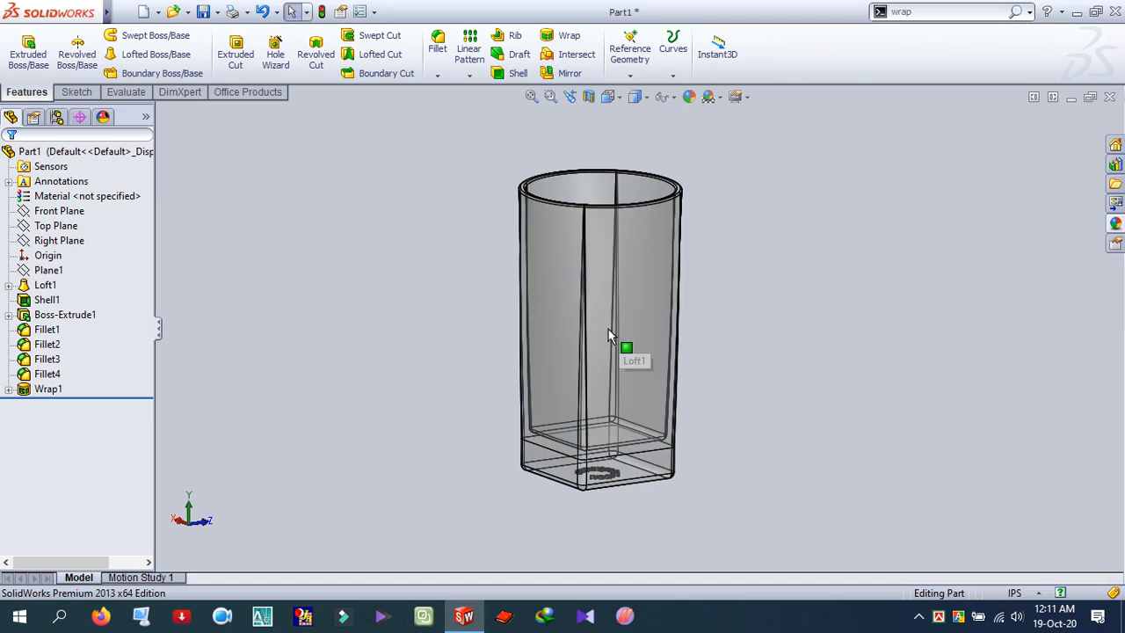
scroll(639, 195, "down", 2)
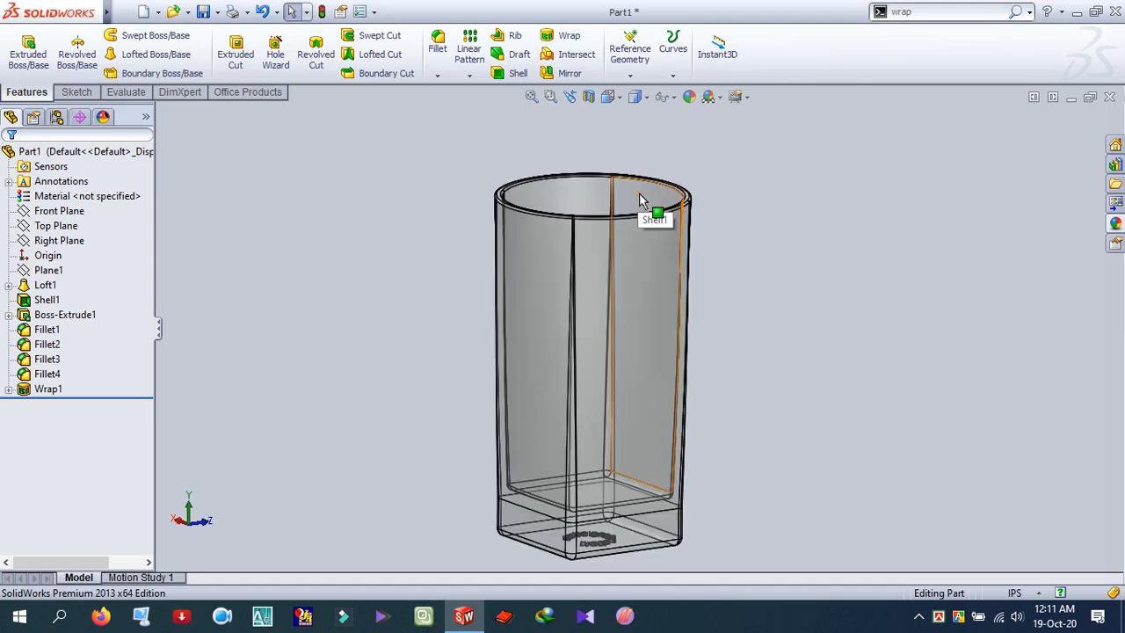
scroll(796, 411, "up", 2)
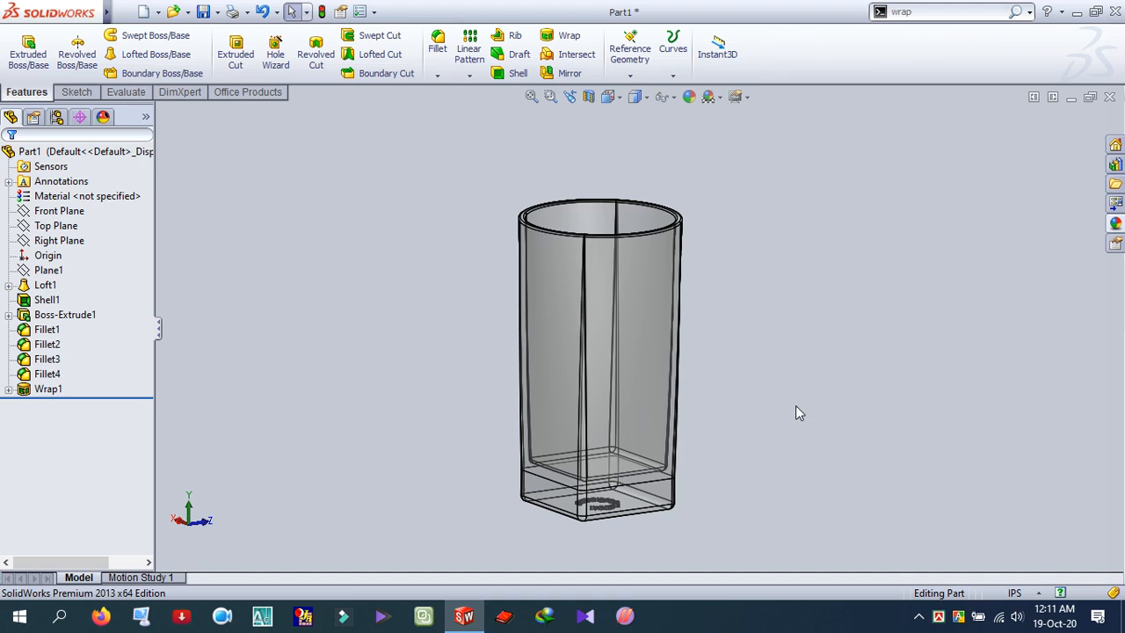
Enable the PhotoView 360 add-in and run a final render of the glass without switching to perspective view.
left_click(232, 91)
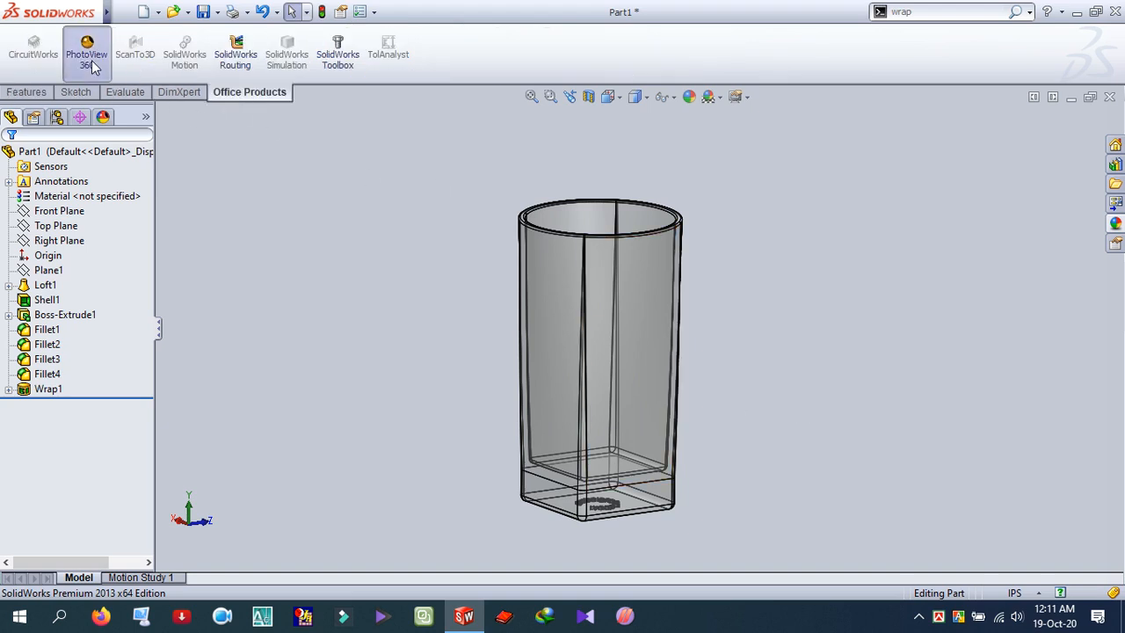
left_click(91, 60)
left_click(254, 93)
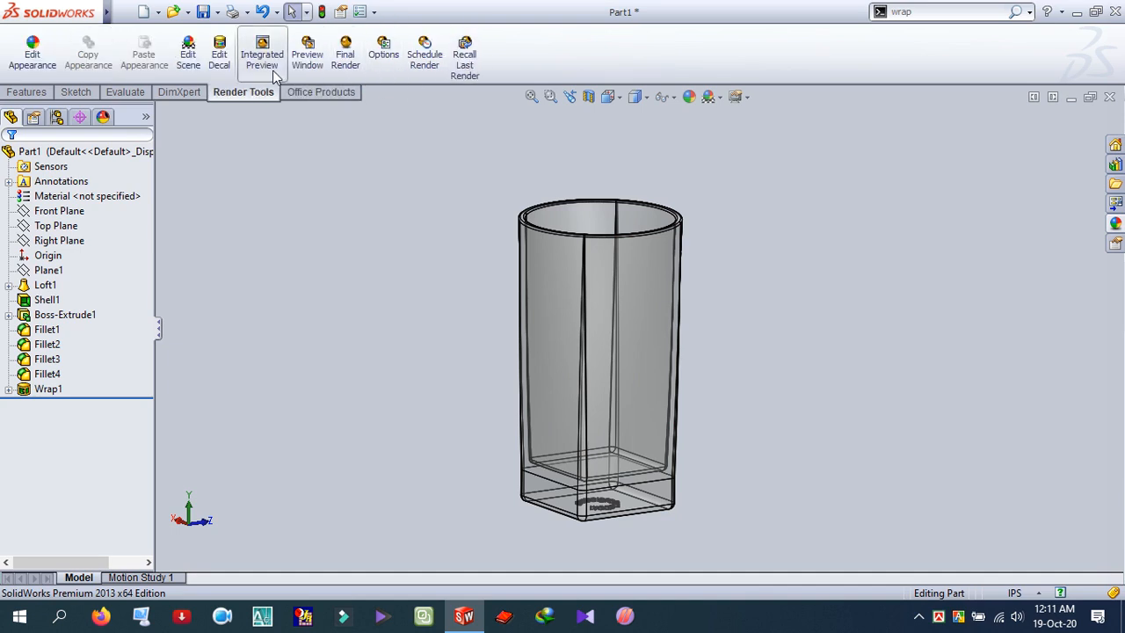
left_click(343, 61)
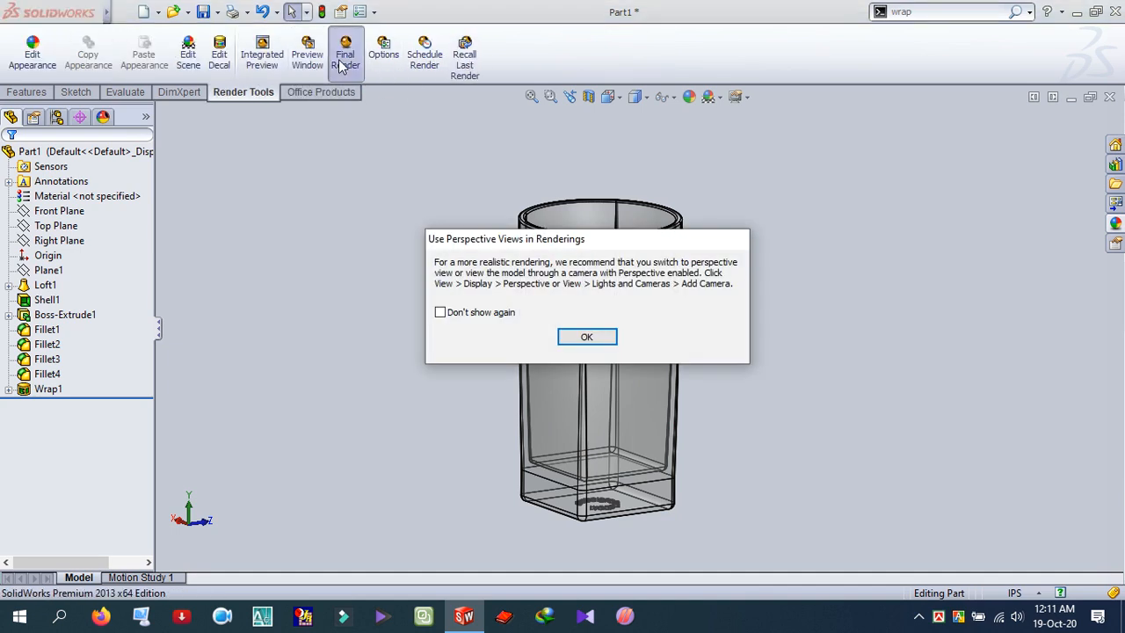
left_click(587, 339)
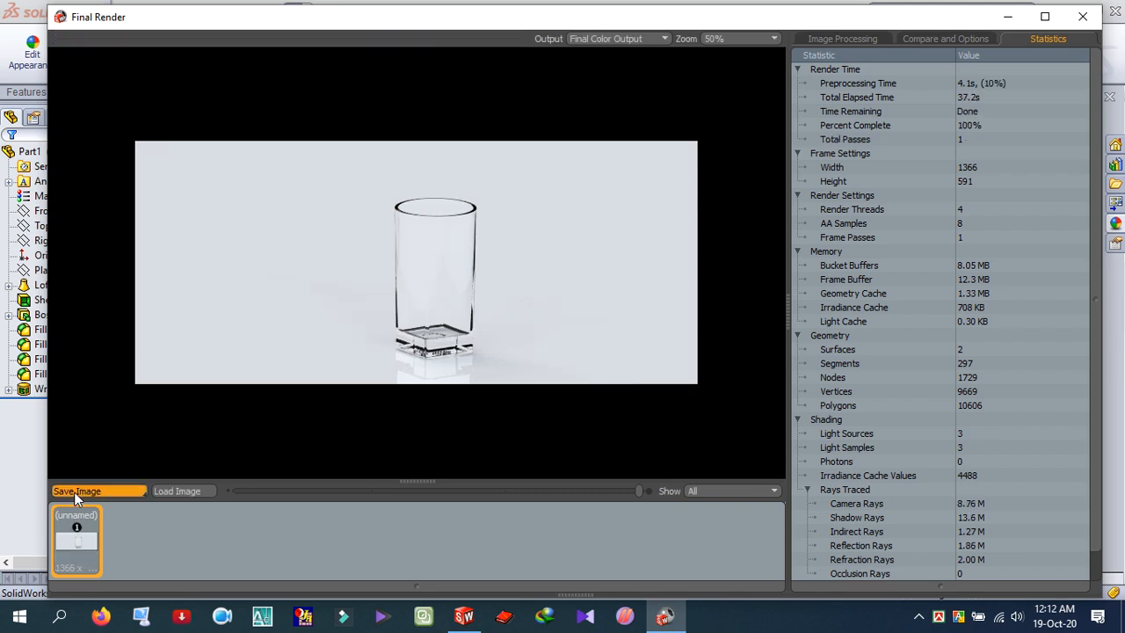
Save the rendered image as a JPEG named "water glass" in a new "water glass" folder inside "my solidworks".
left_click(74, 491)
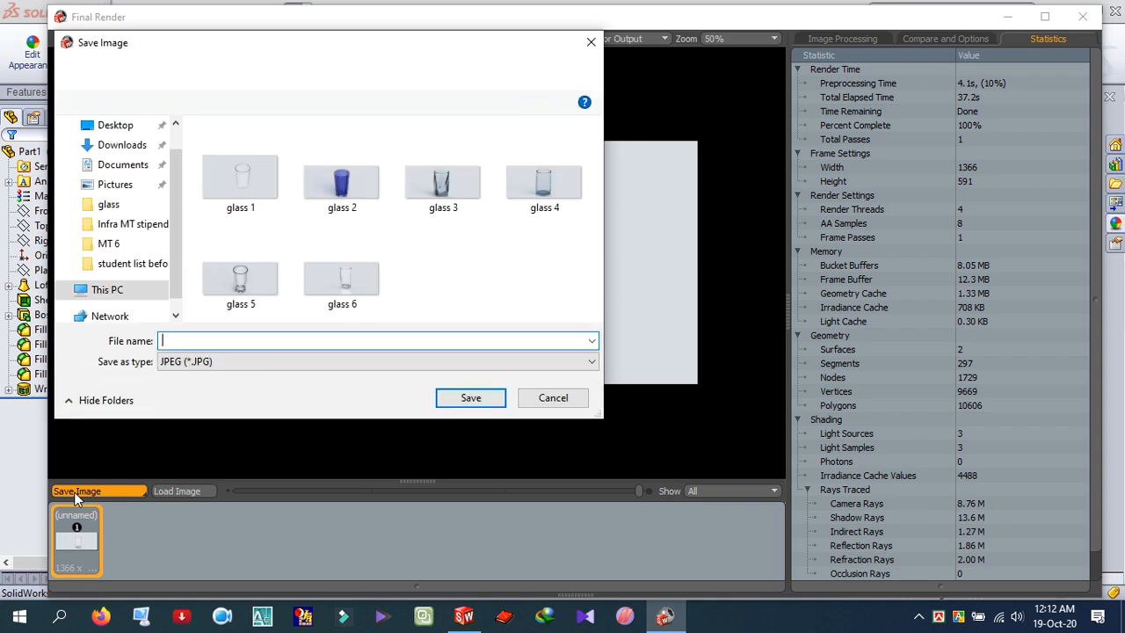
left_click(203, 73)
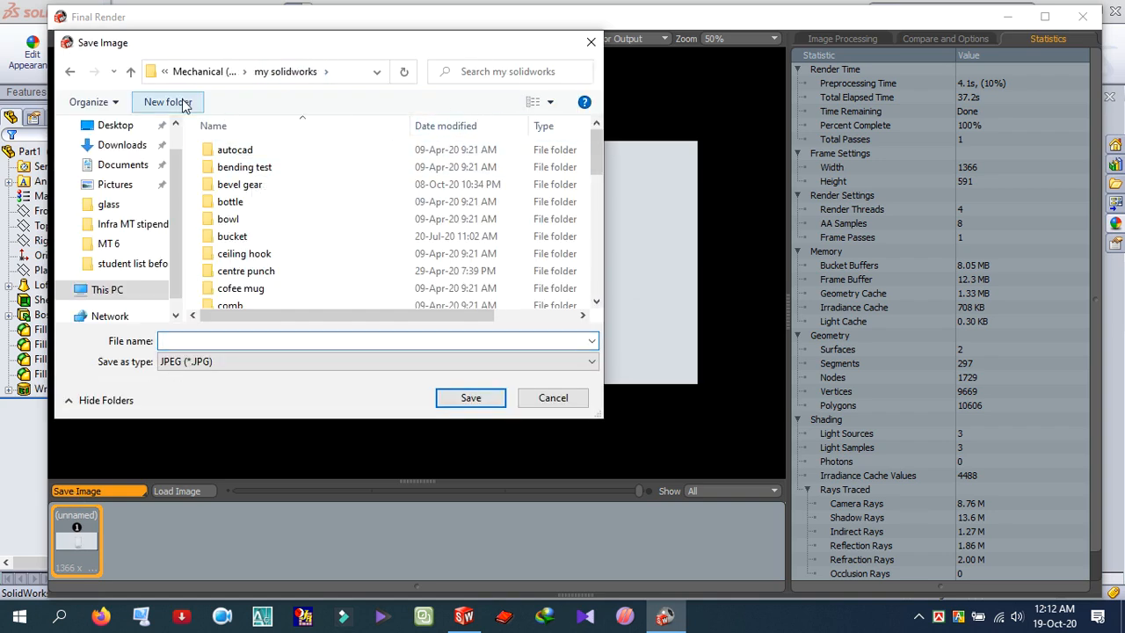
left_click(184, 103)
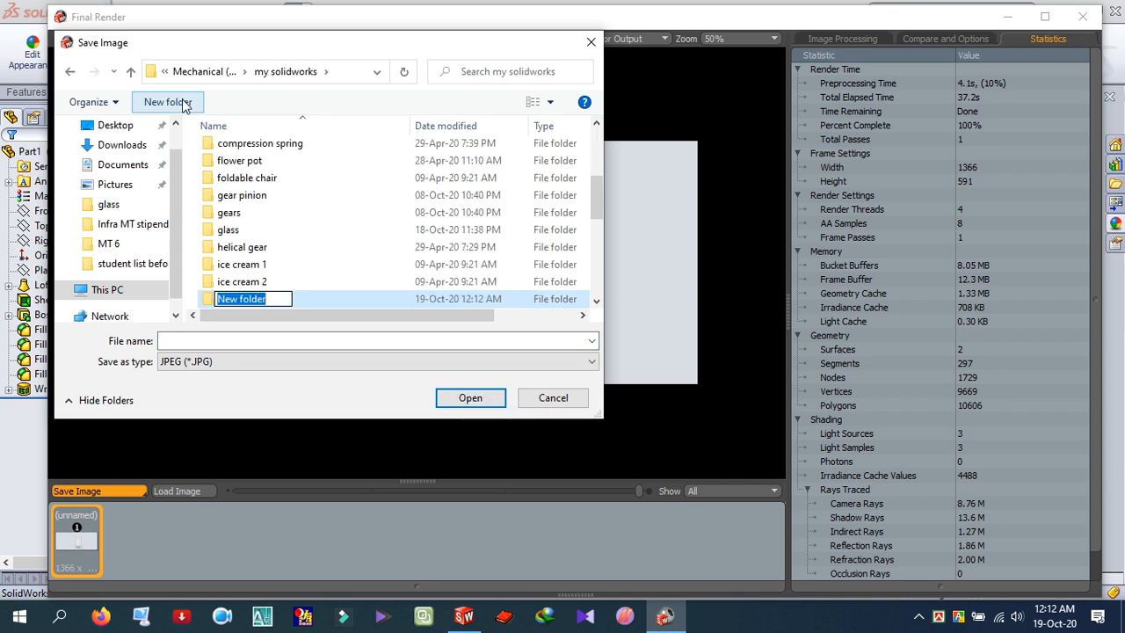
type("water")
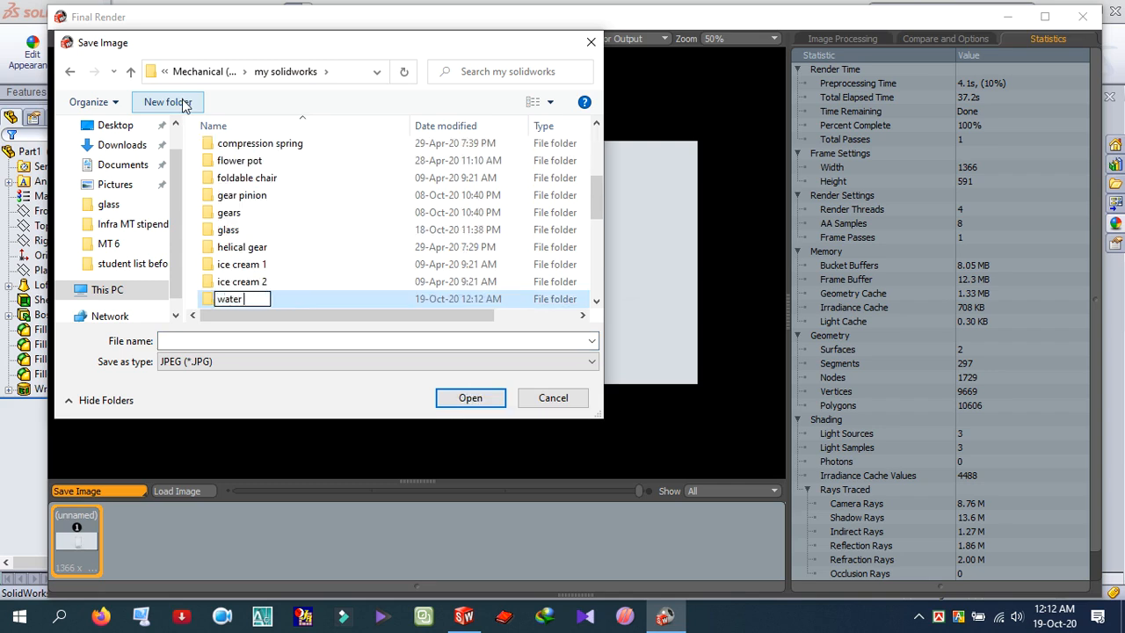
type(" glass")
double_click(299, 302)
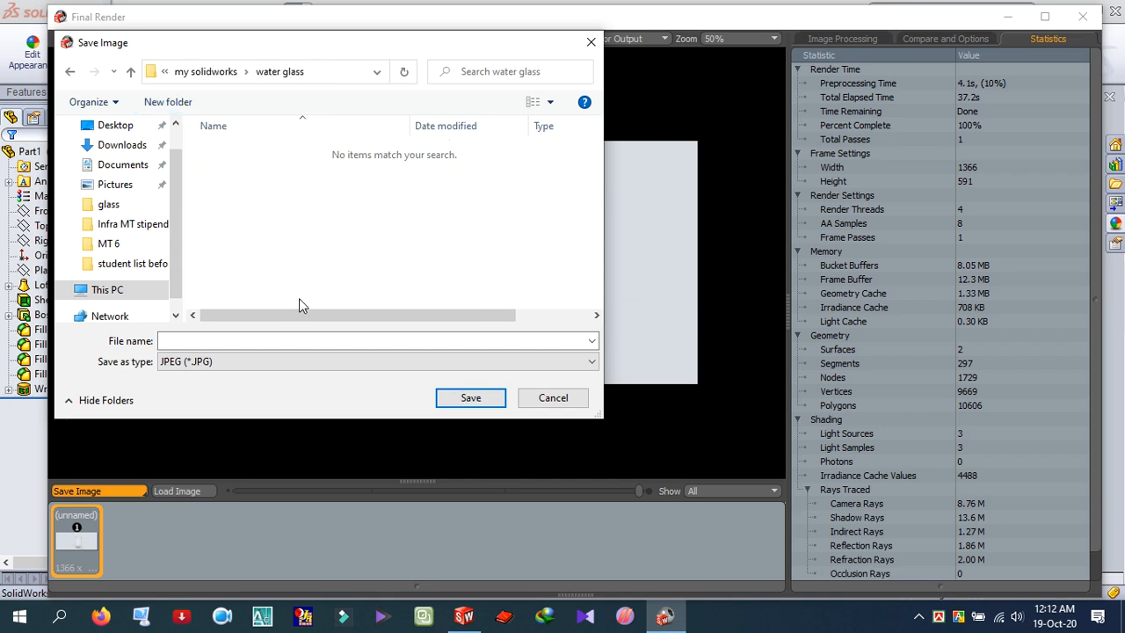
left_click(193, 342)
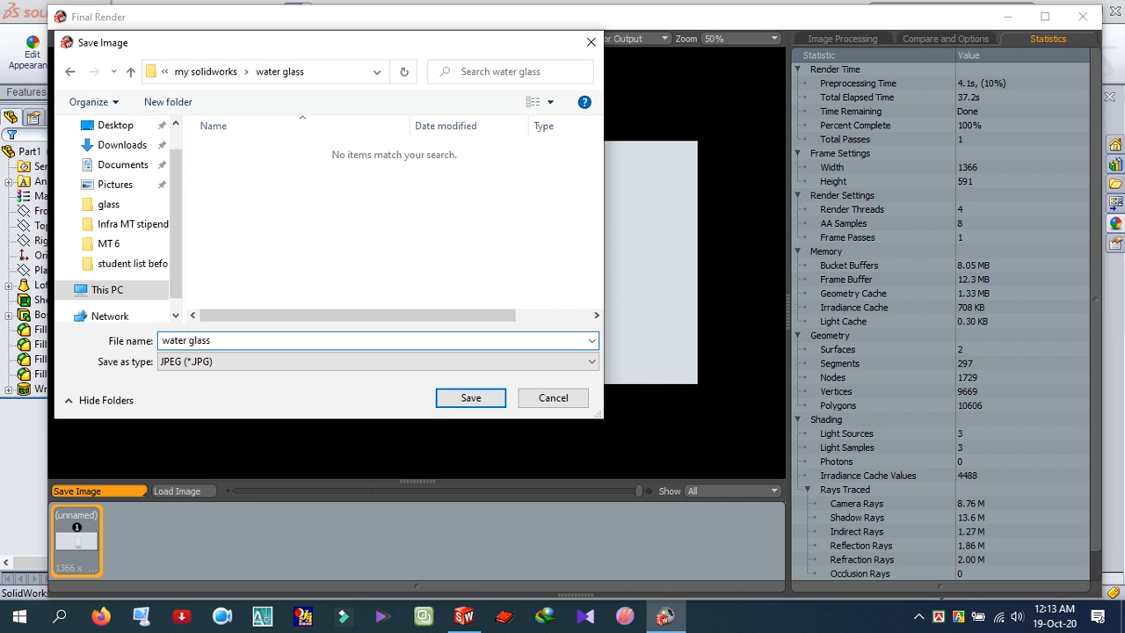
left_click(448, 402)
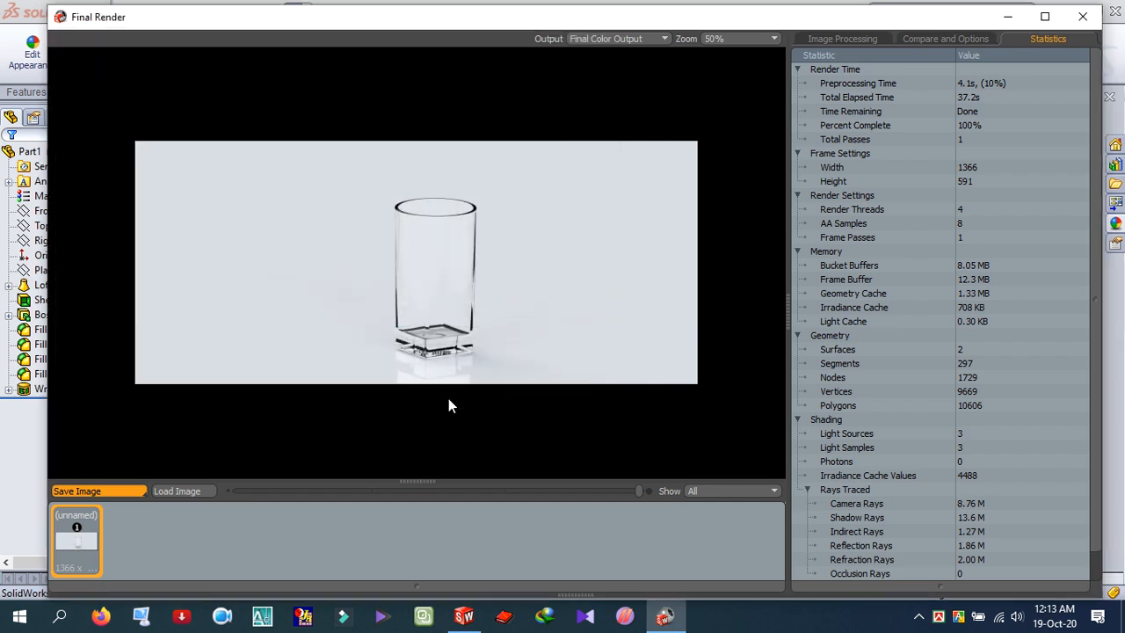
Delete the finished render from the render history and close the Final Render and PhotoView 360 preview windows.
left_click(93, 527)
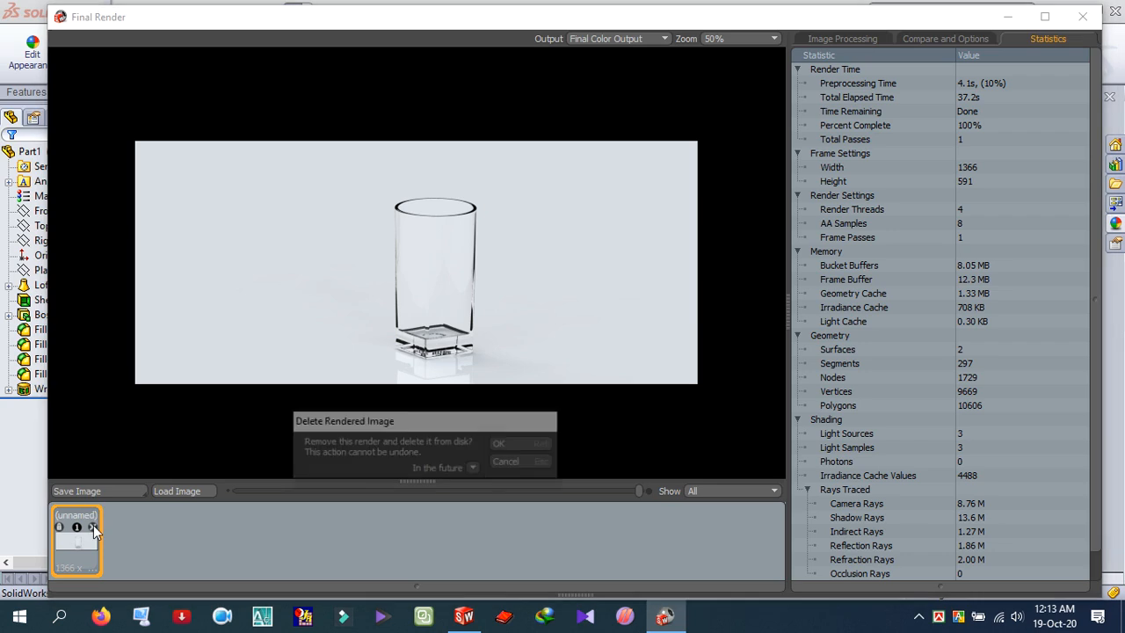
left_click(514, 444)
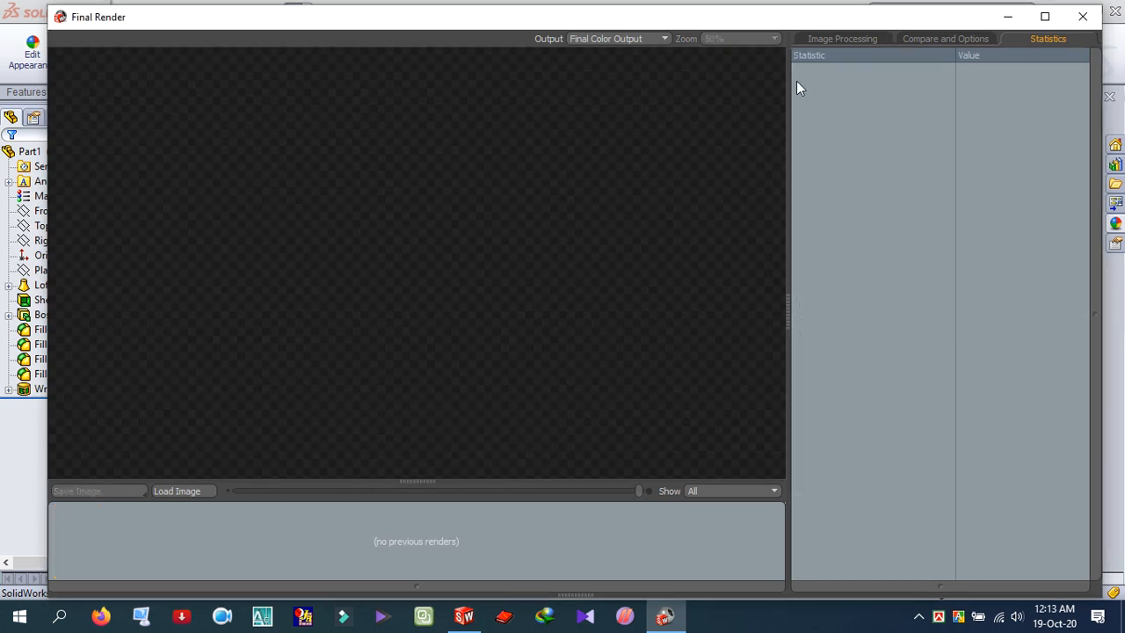
left_click(1083, 16)
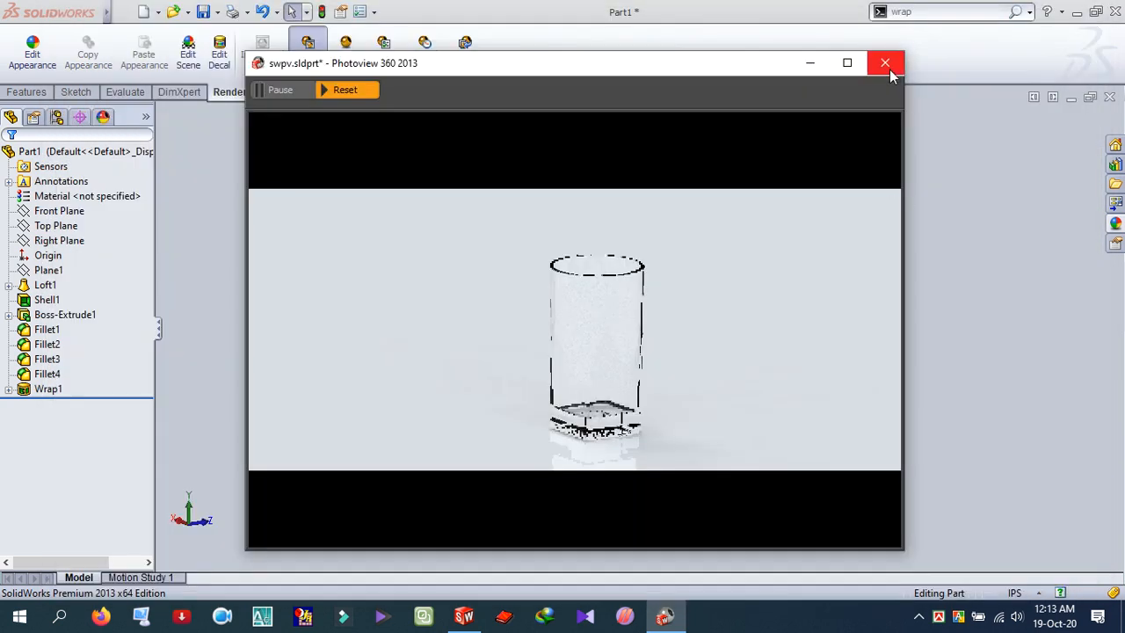
left_click(885, 63)
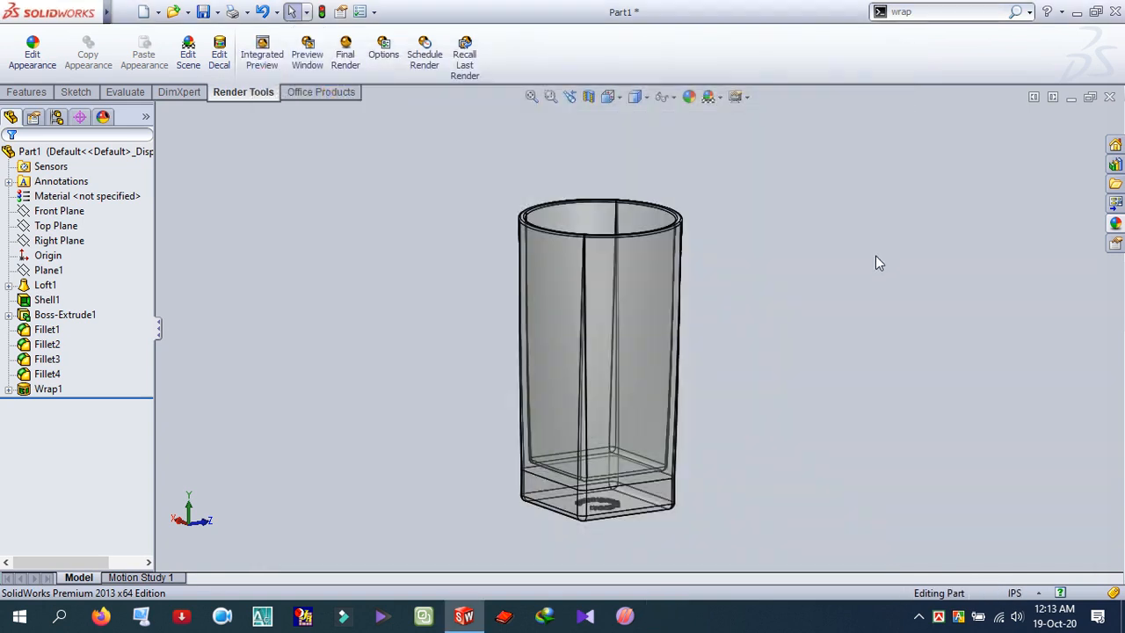
Save the part as "water glass" in the "water glass" folder inside "my solidworks", and close the part and SolidWorks.
key("ctrl+s")
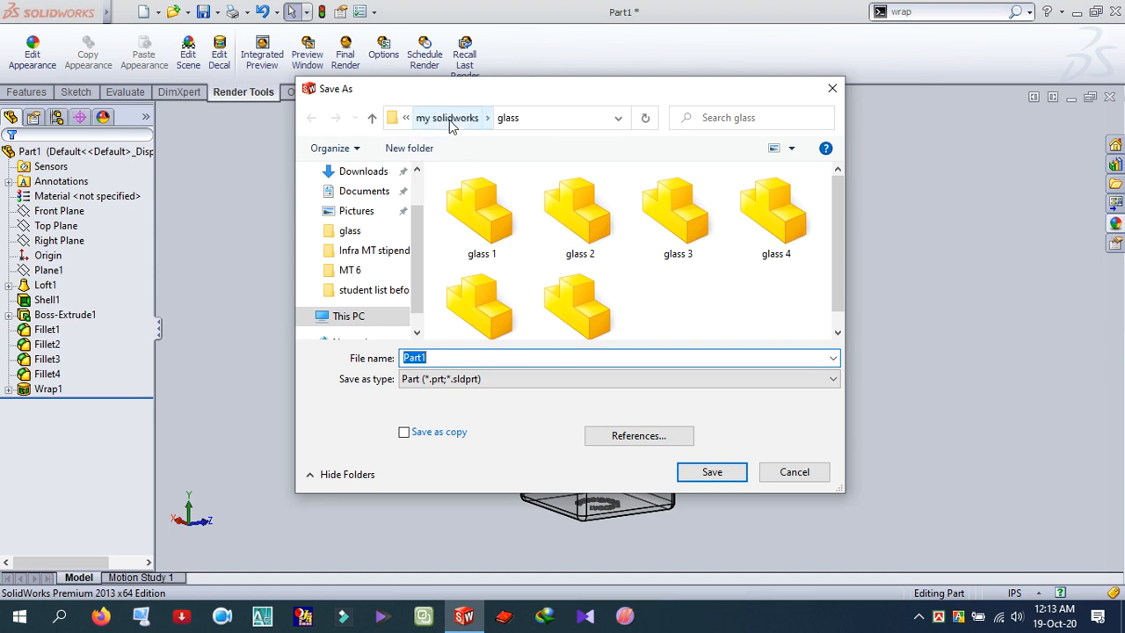
left_click(449, 120)
scroll(522, 302, "down", 1)
scroll(524, 308, "down", 3)
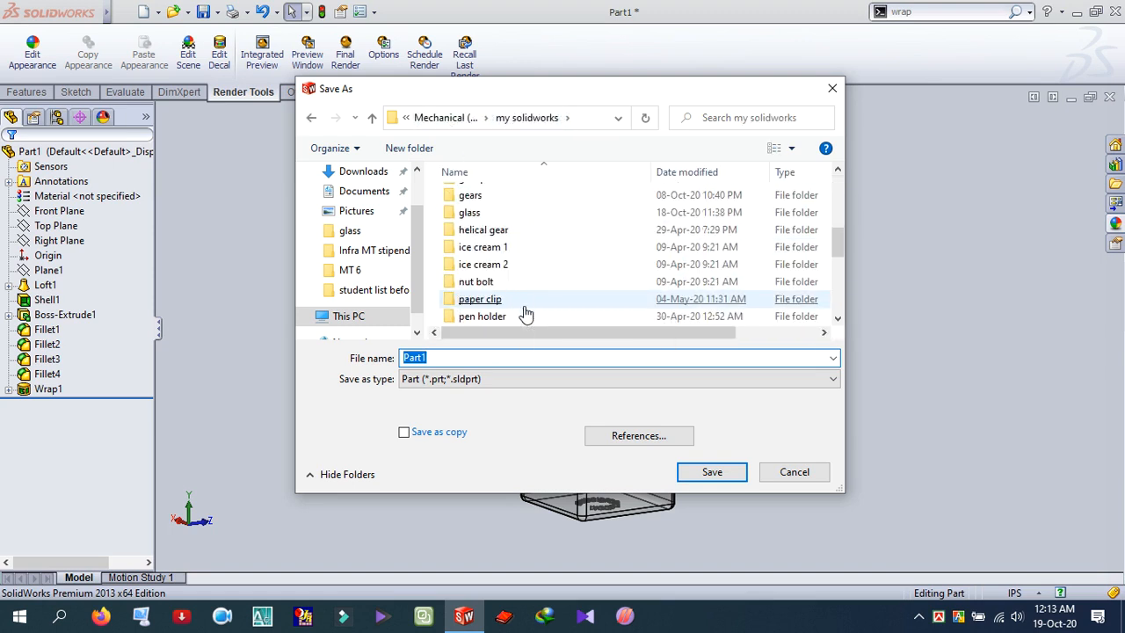
scroll(525, 314, "up", 2)
scroll(525, 314, "down", 4)
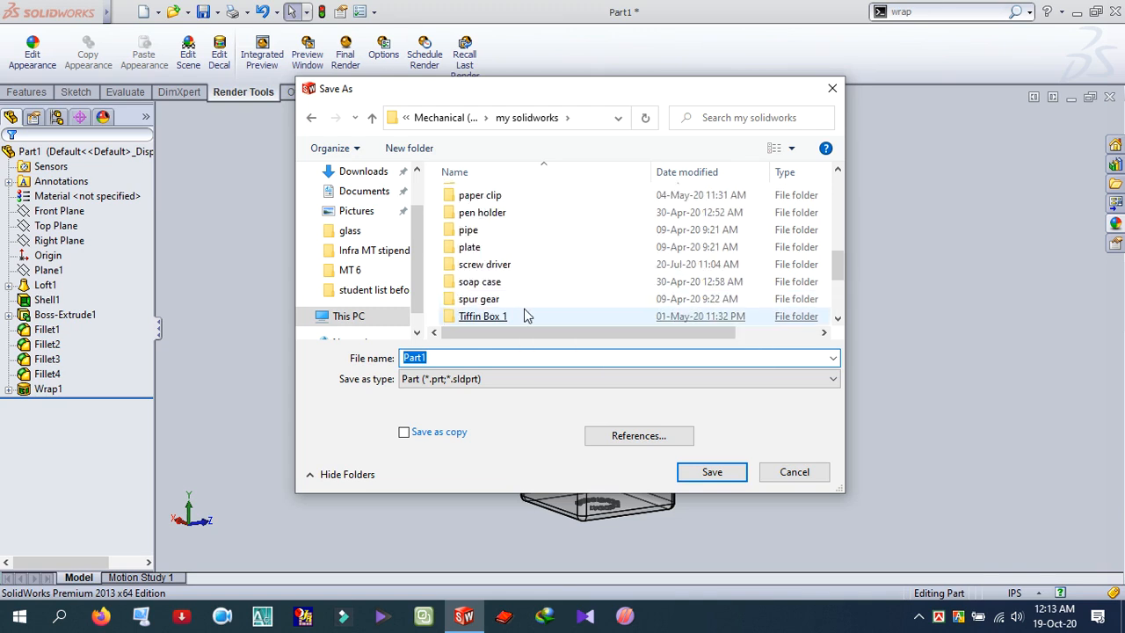
scroll(514, 306, "down", 2)
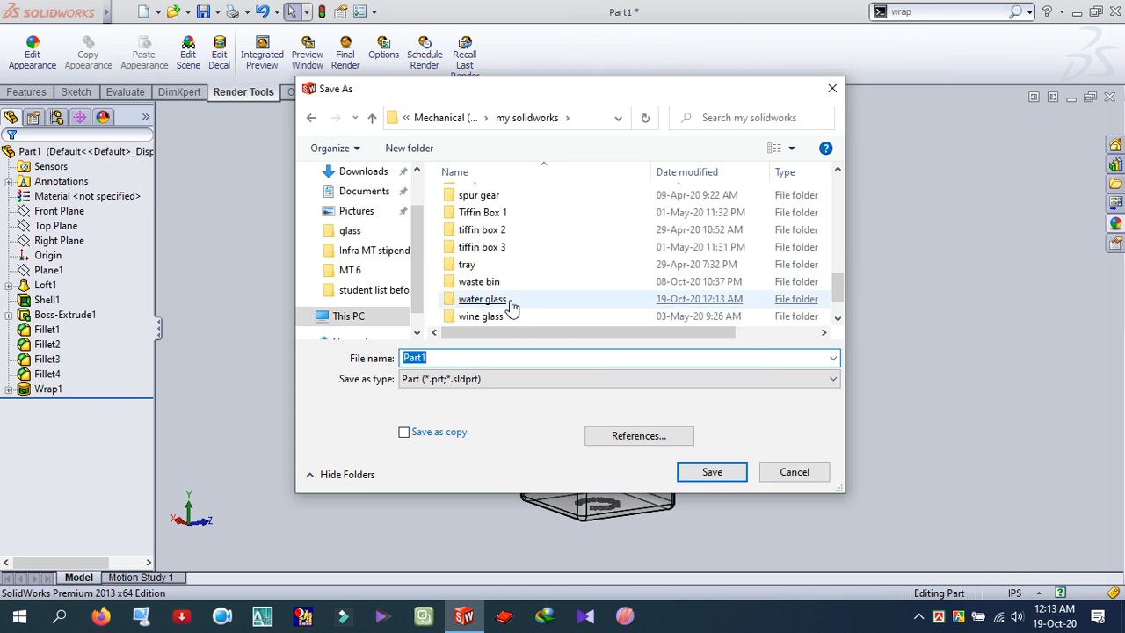
double_click(494, 299)
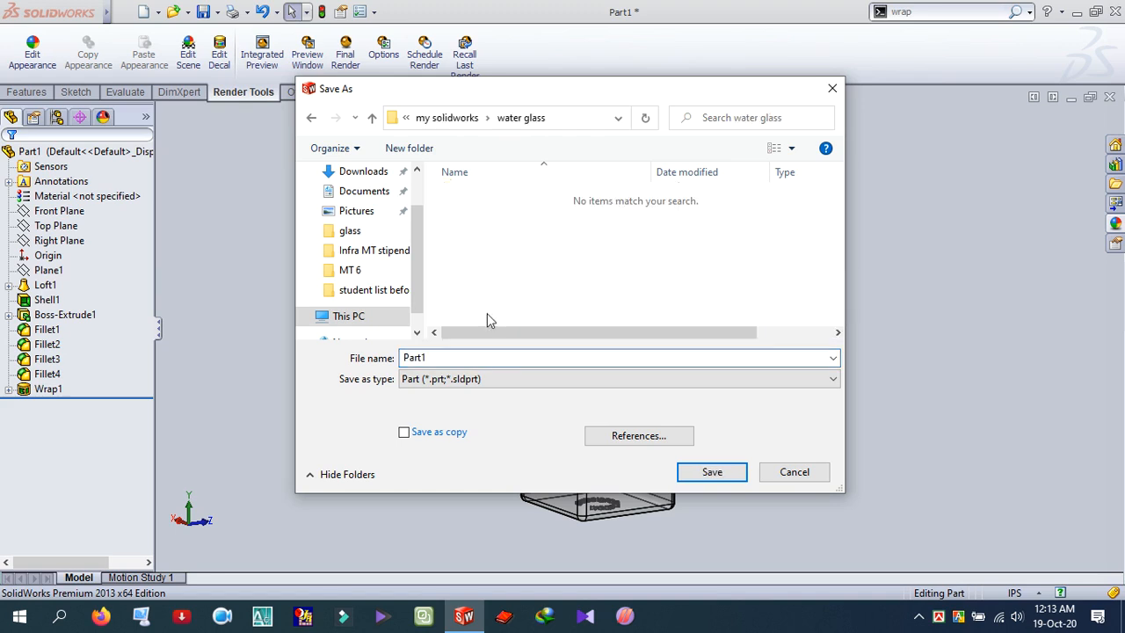
double_click(444, 359)
type("wat")
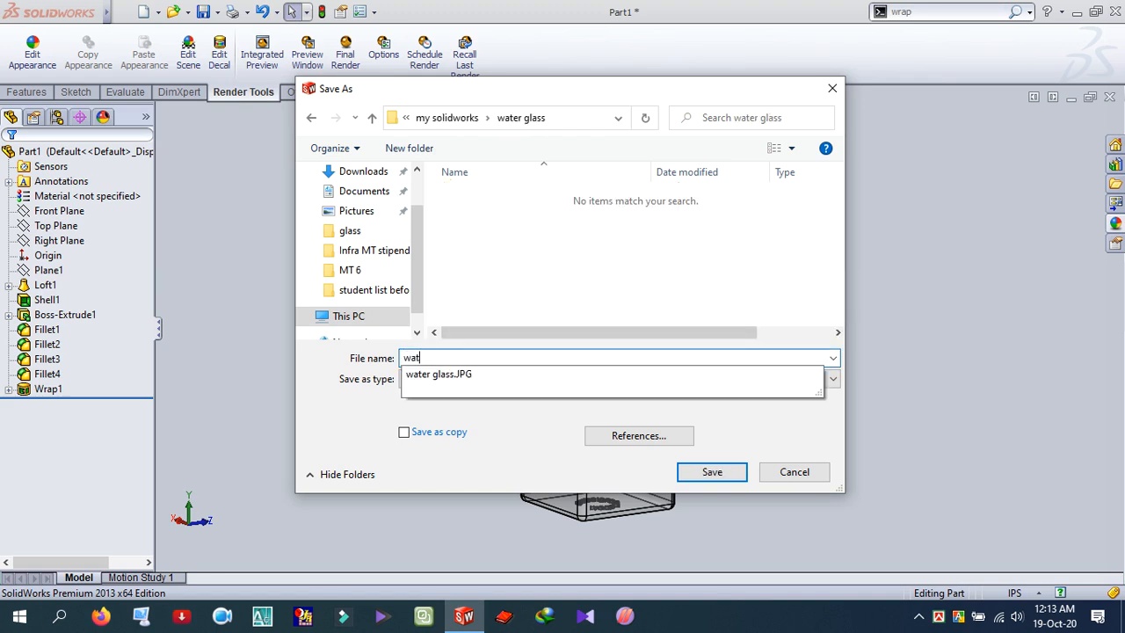
type("er glass")
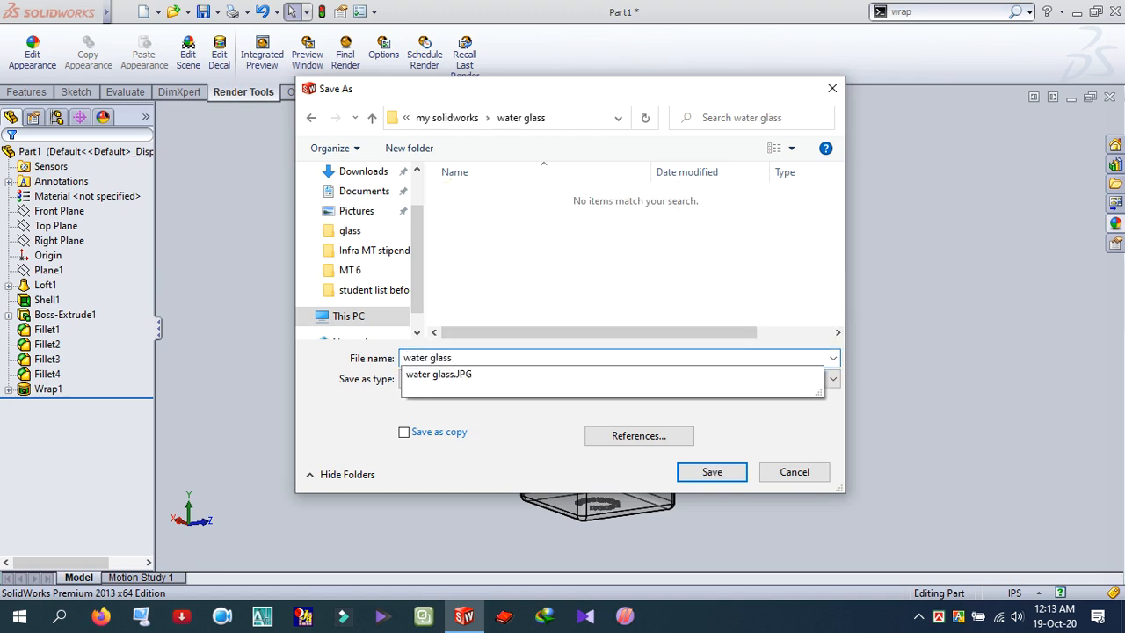
left_click(621, 292)
left_click(712, 471)
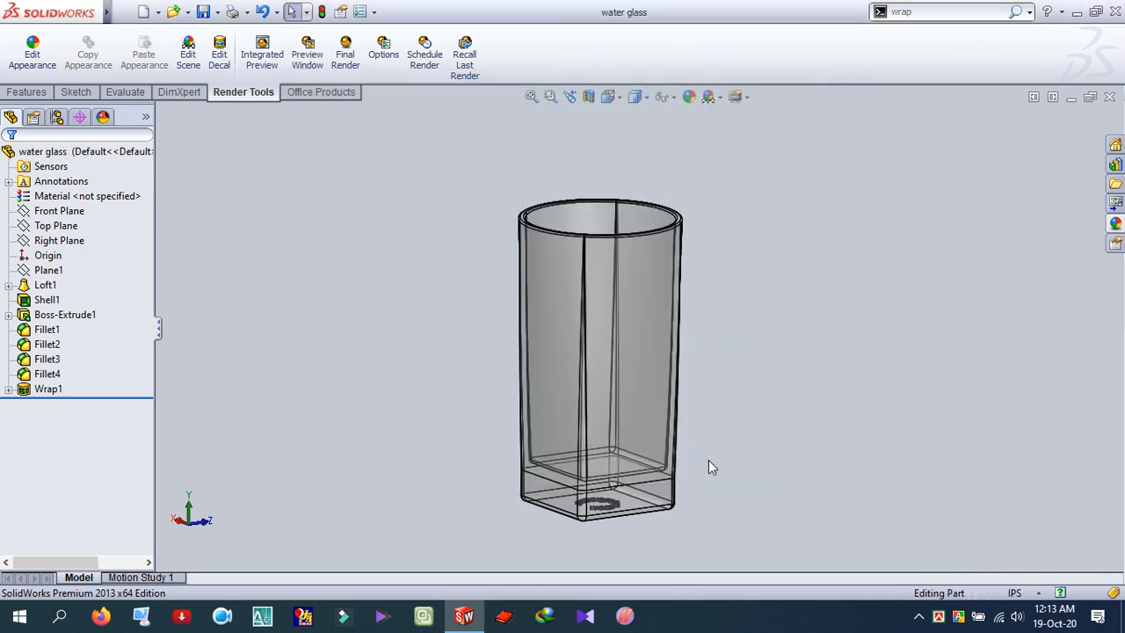
left_click(1108, 99)
left_click(1118, 12)
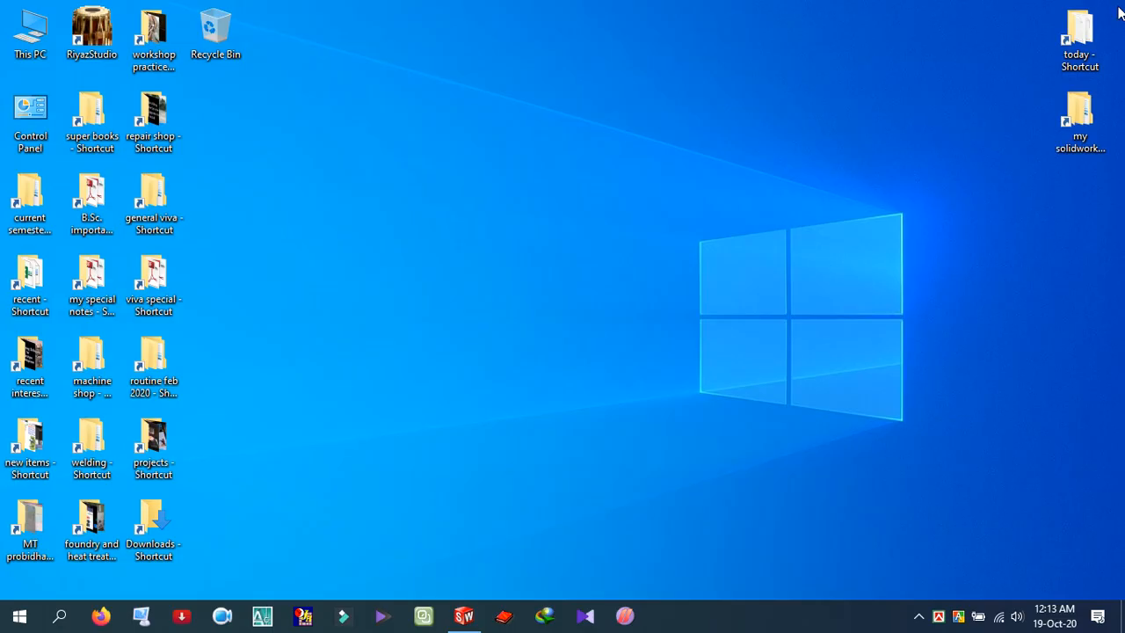
Open the "water glass" folder inside "my solidworks" in File Explorer and check the saved image and part files.
double_click(1075, 131)
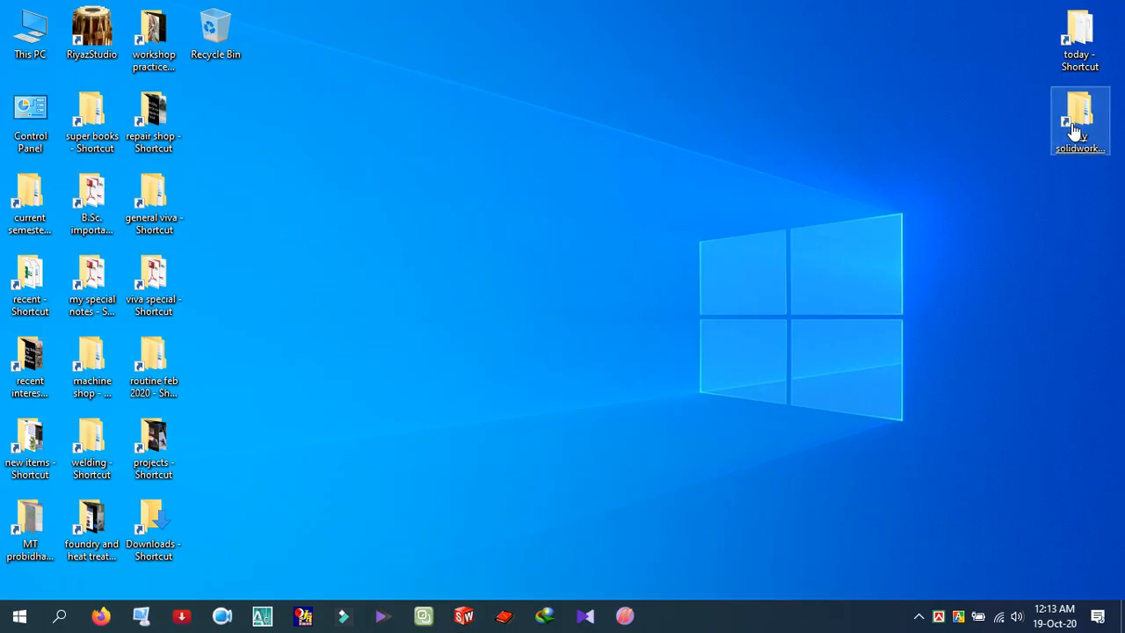
scroll(594, 440, "down", 1)
scroll(528, 457, "down", 2)
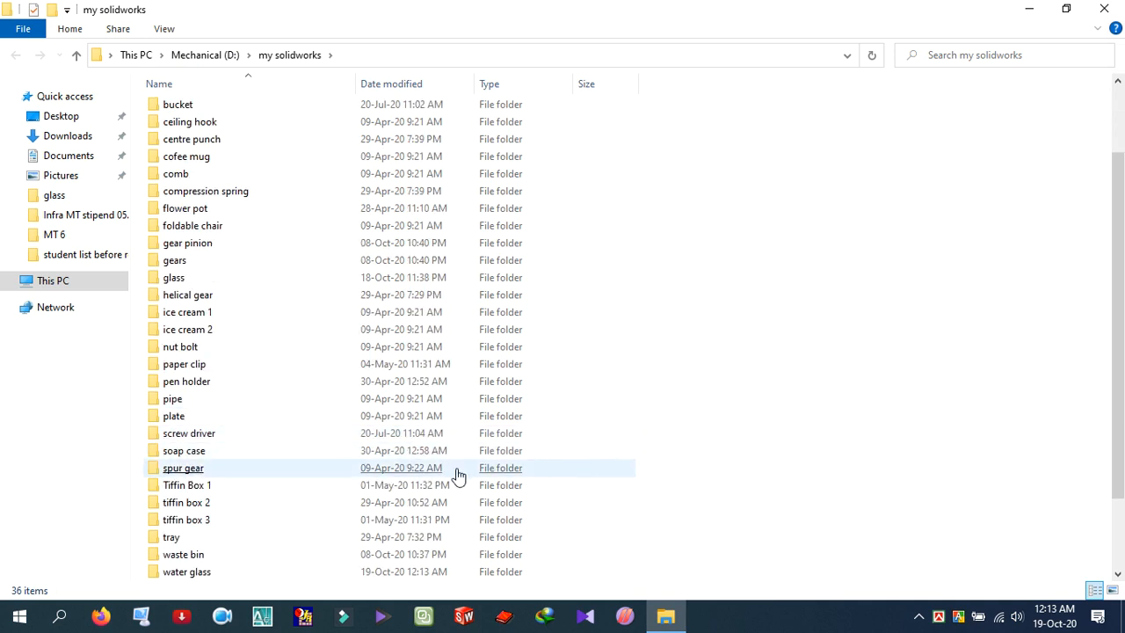
double_click(204, 522)
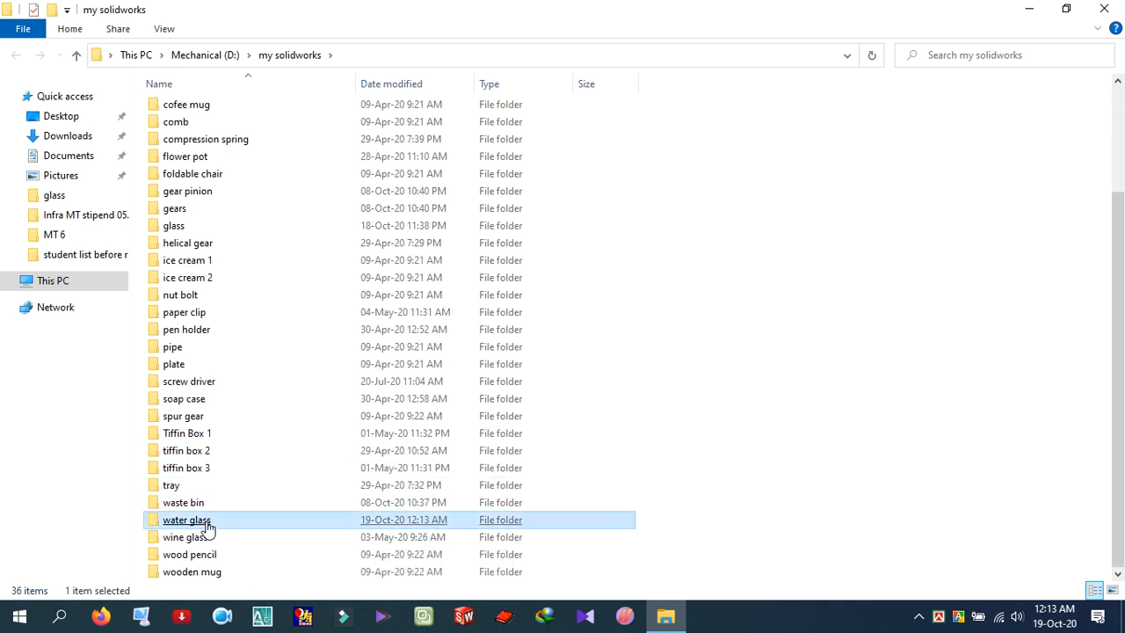
left_click(183, 153)
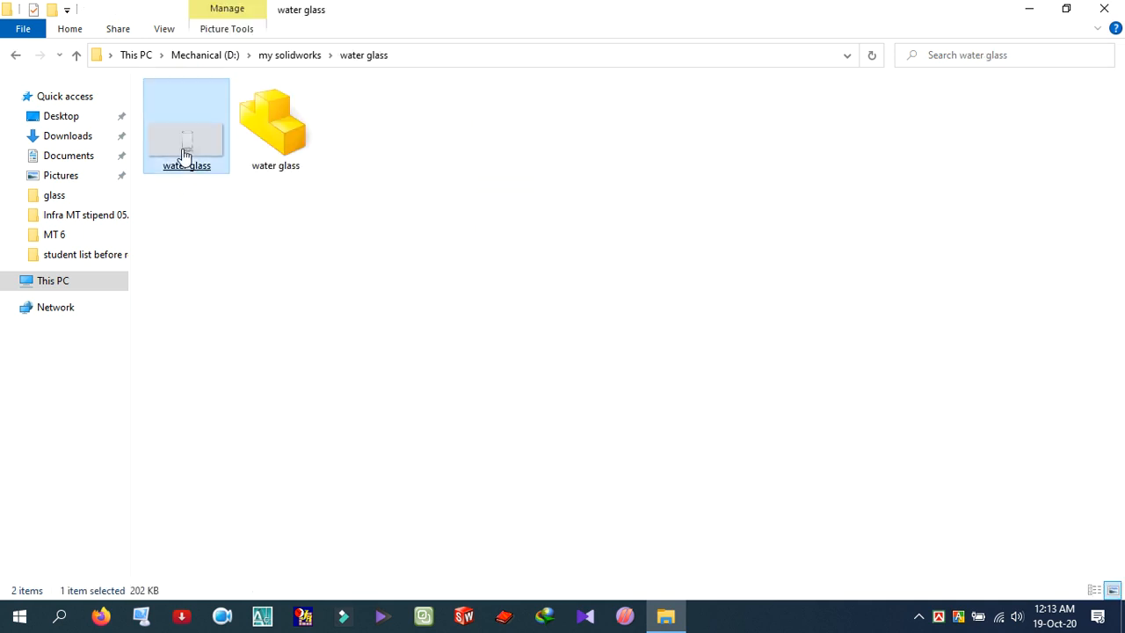
left_click(291, 173)
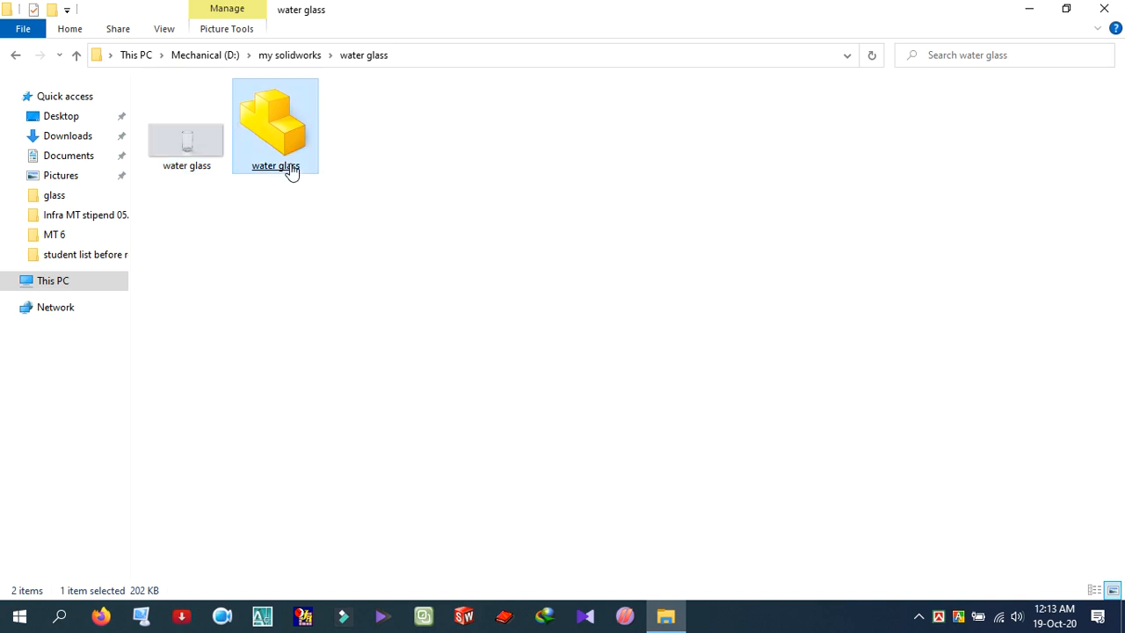
View the saved "water glass" render in Photos, and close the image and the folder window.
double_click(182, 160)
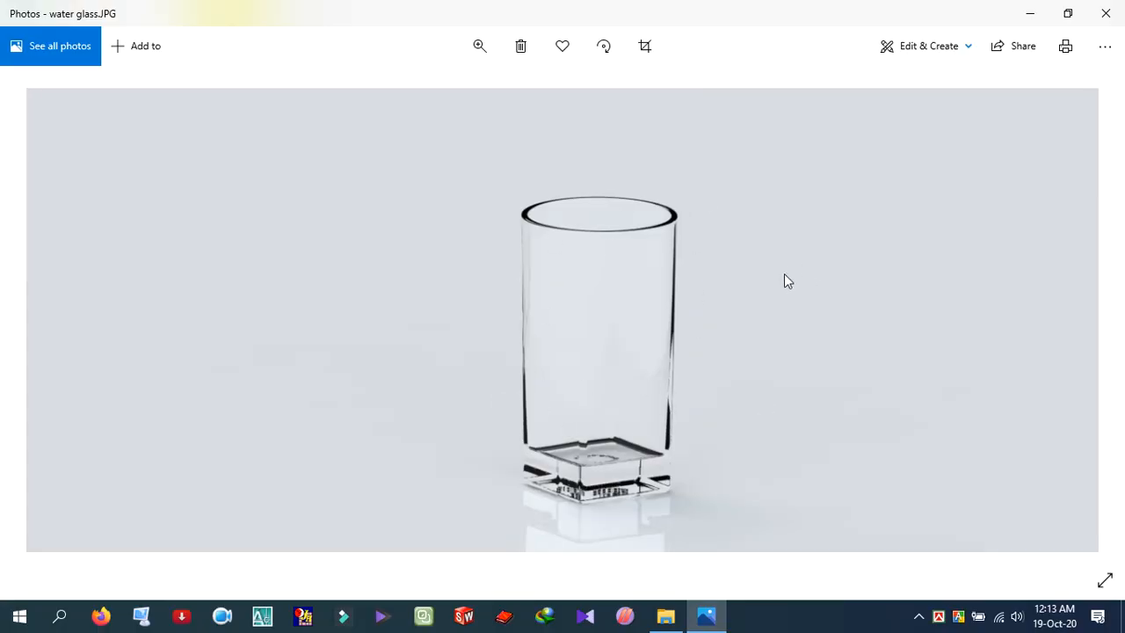
left_click(1107, 14)
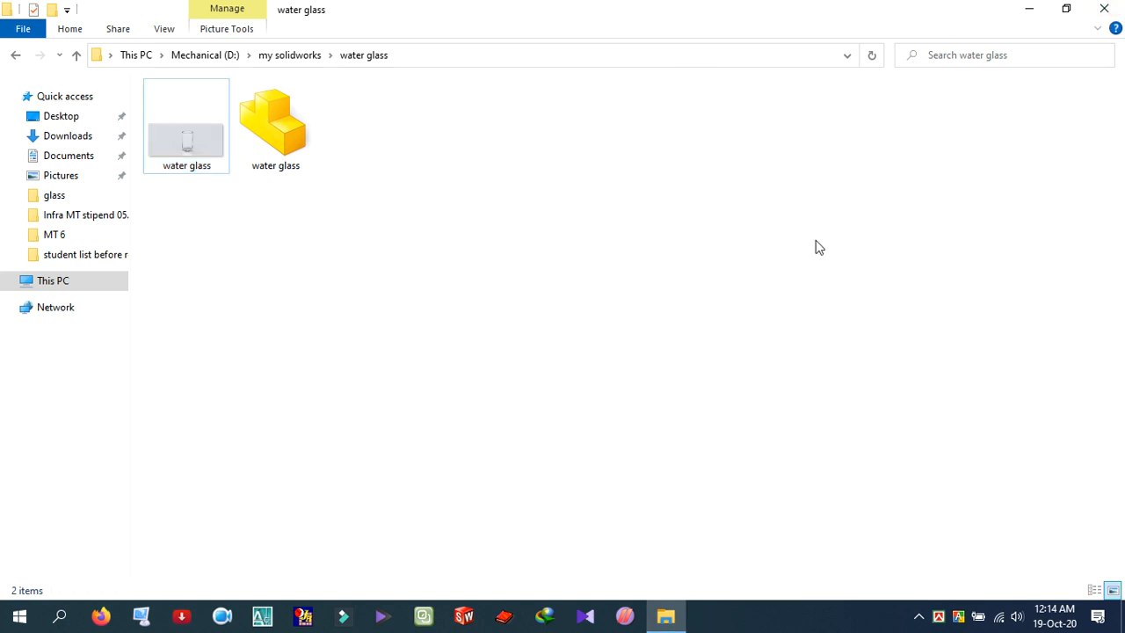
left_click(1104, 9)
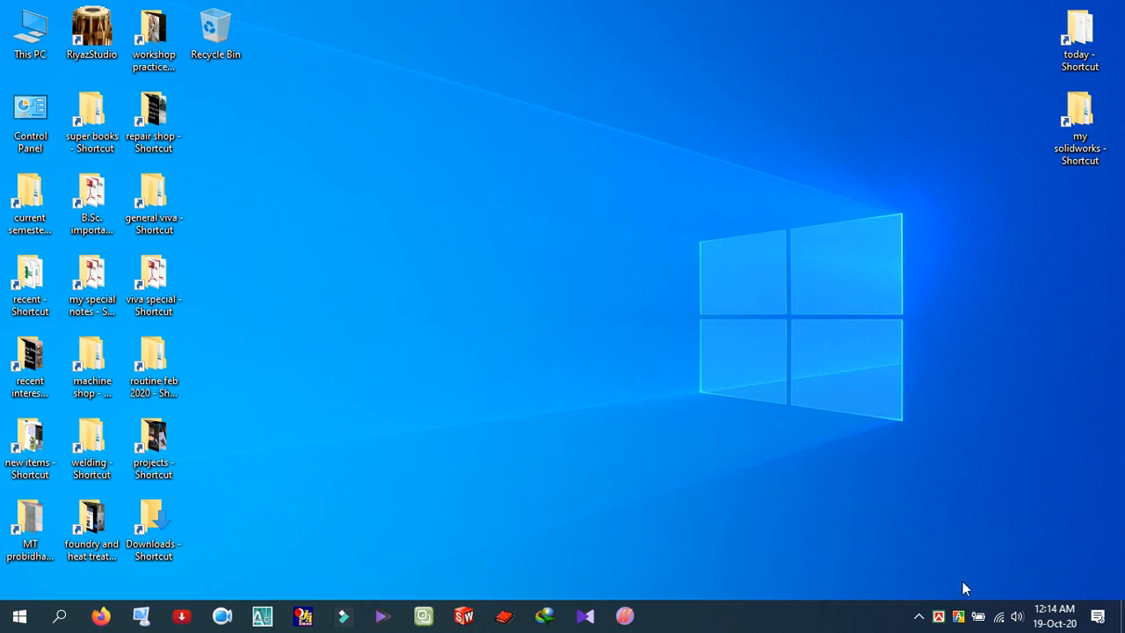
left_click(919, 616)
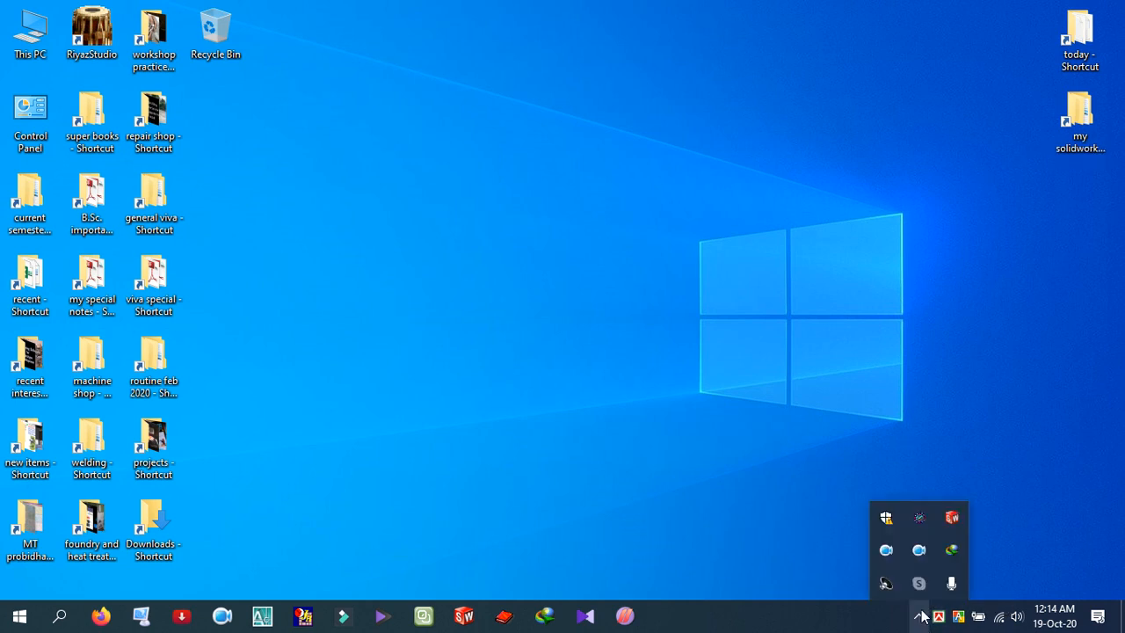
left_click(919, 549)
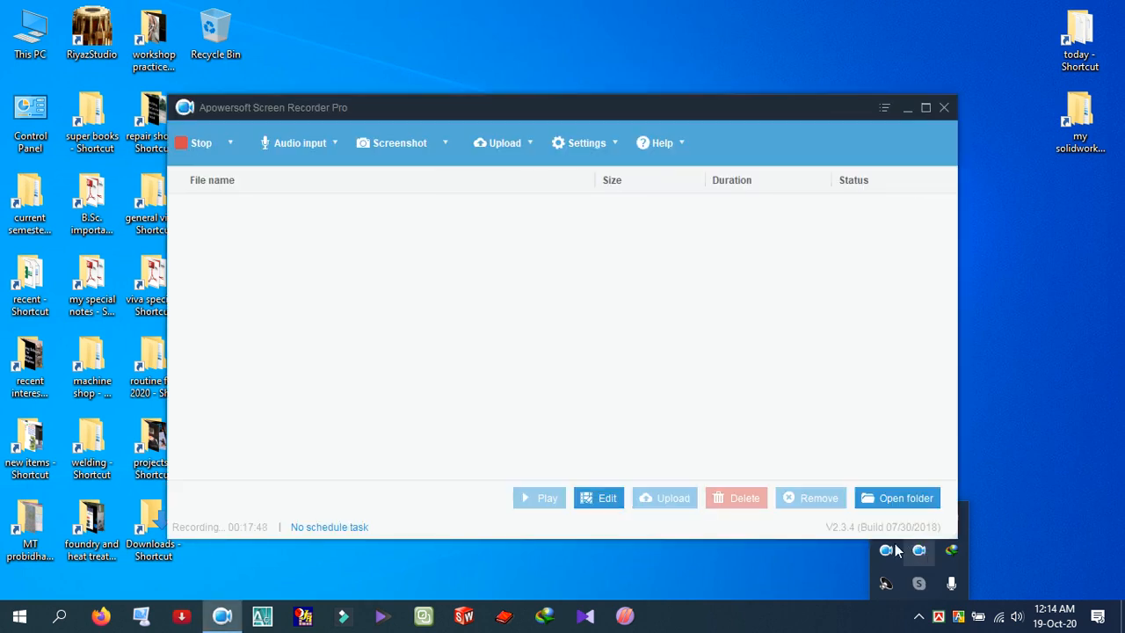